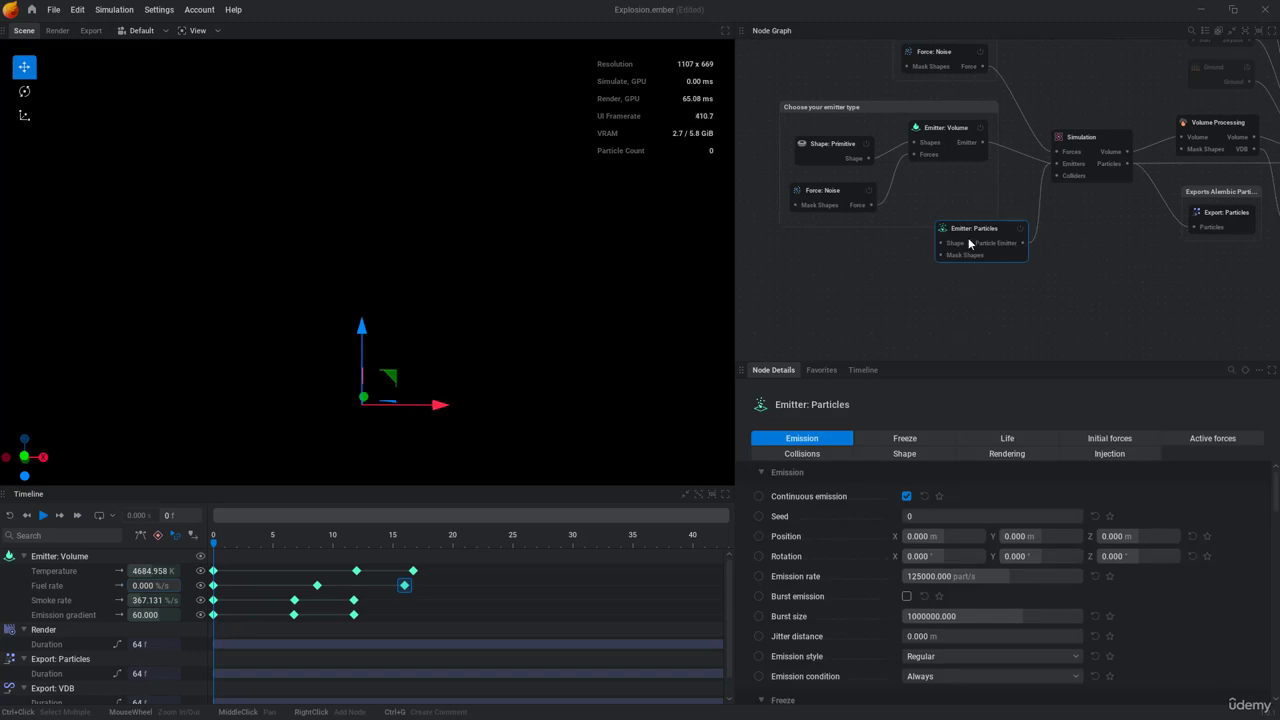
Step: Connect the primitive shape's output to the particle emitter's Shape input and play the simulation
drag(968, 237, 856, 170)
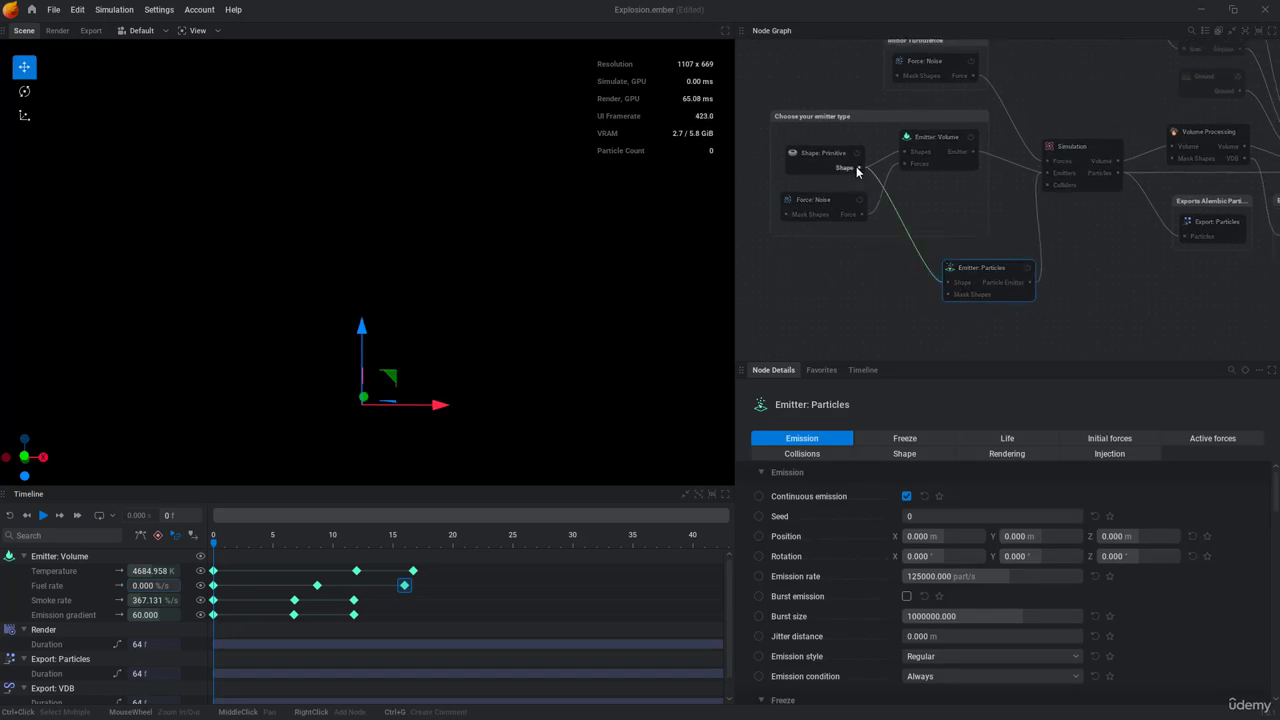
key(space)
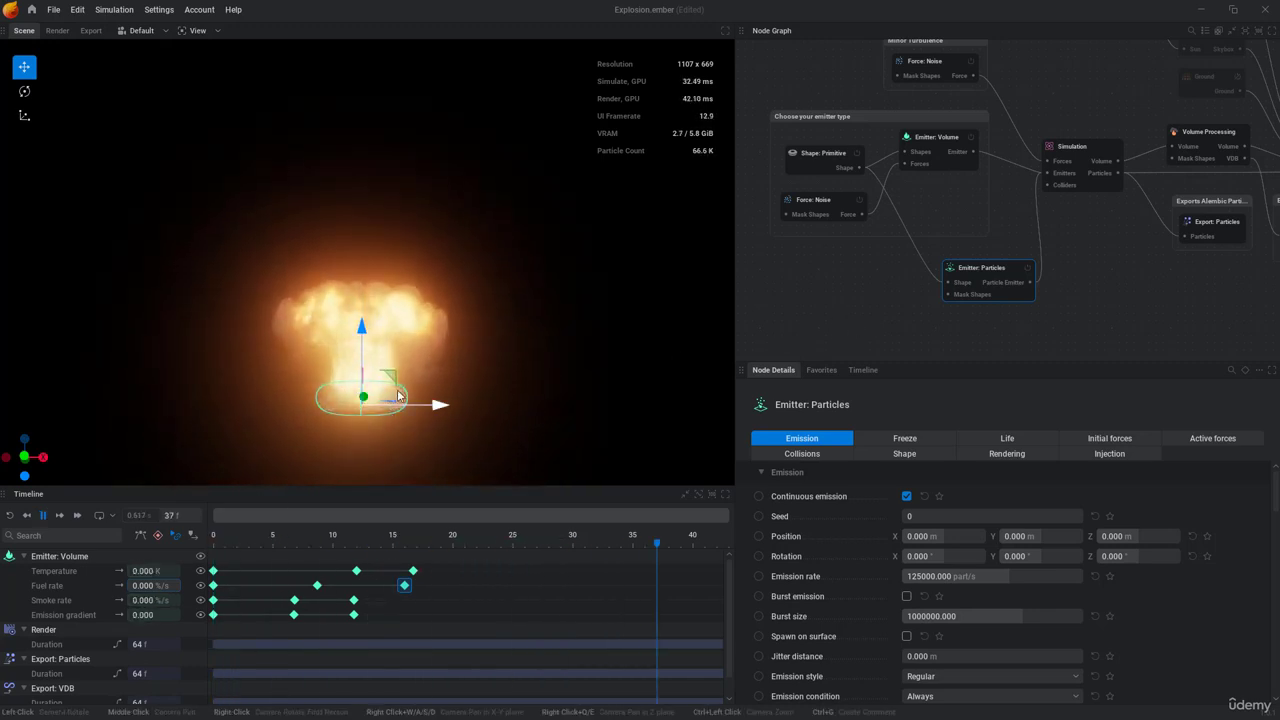
key(space)
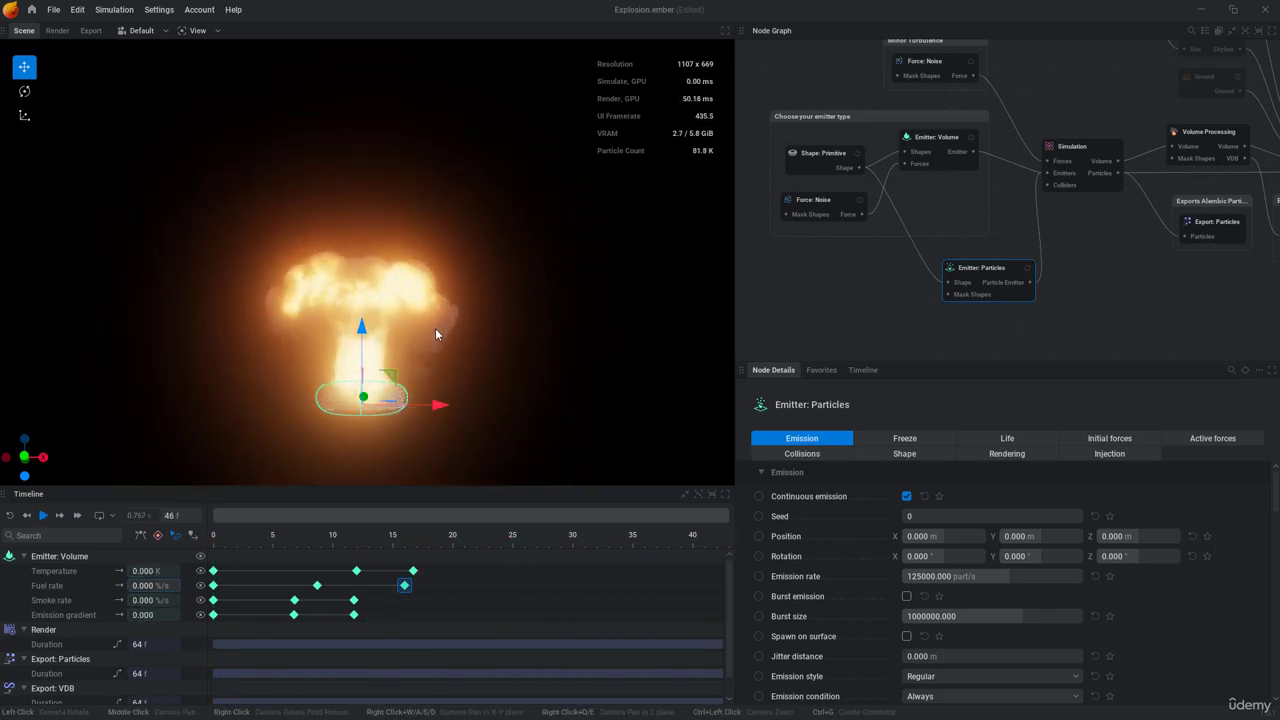
key(space)
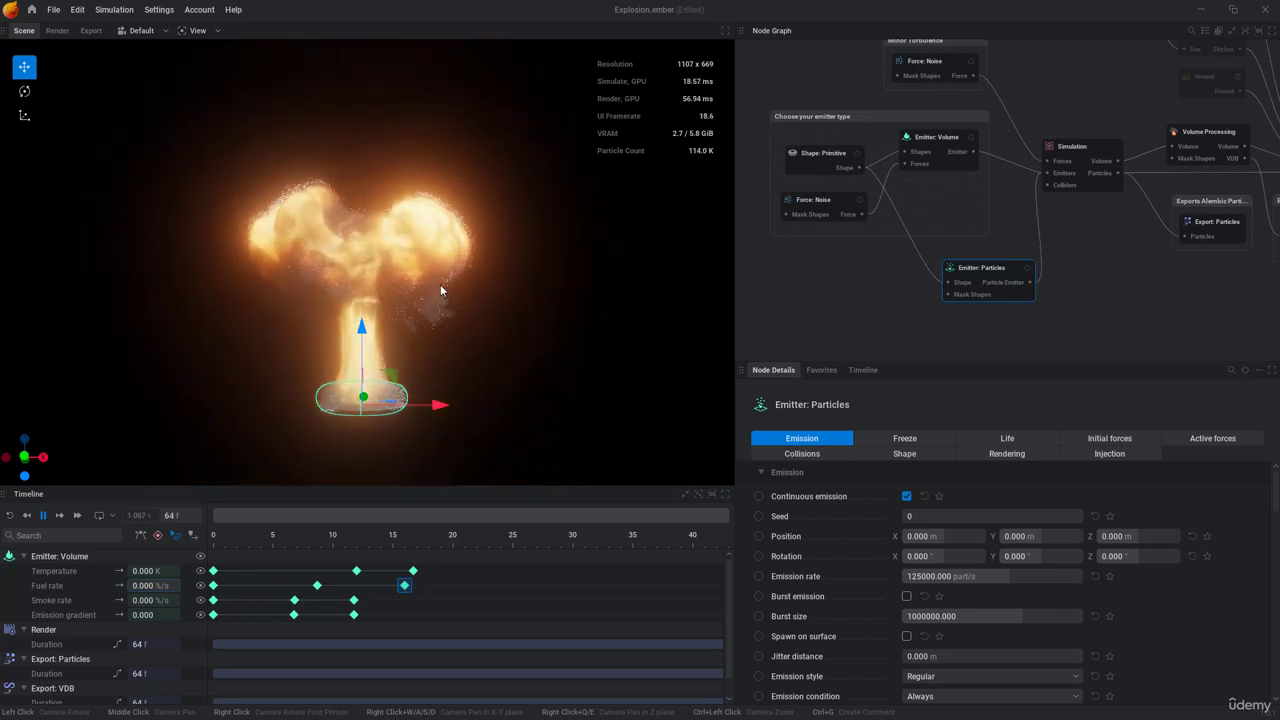
key(space)
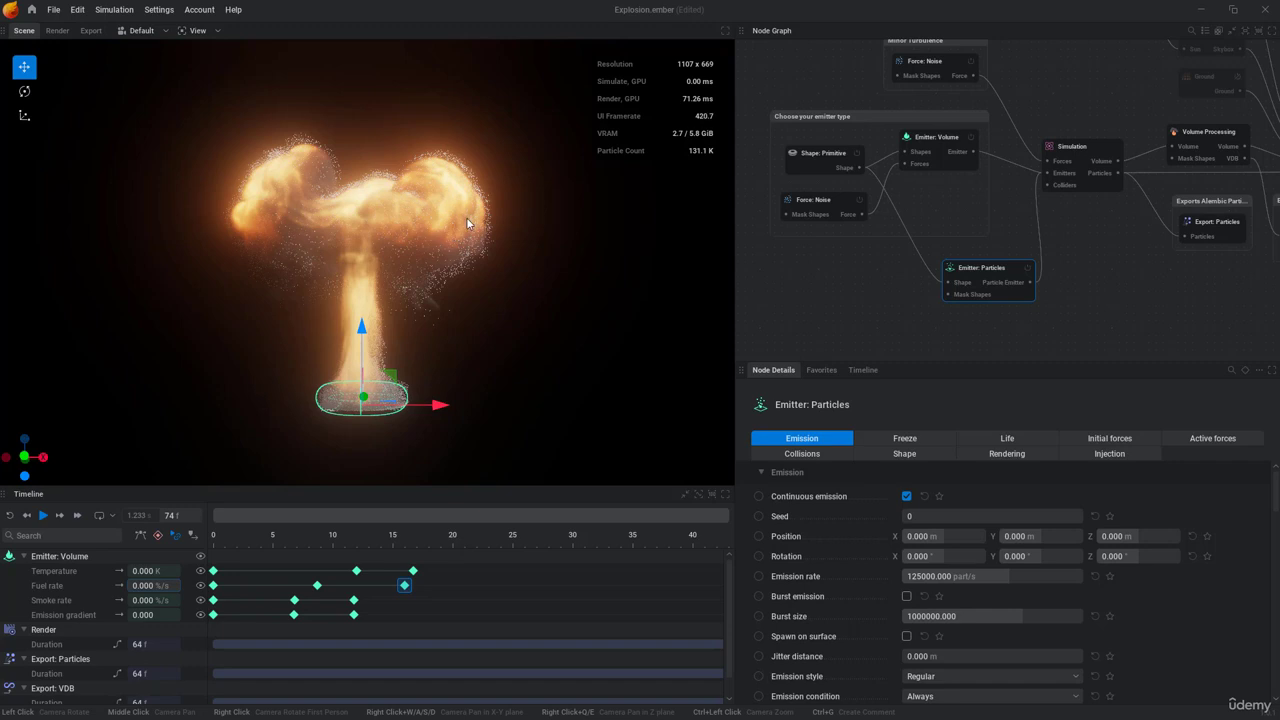
Step: Set the particle emitter's Volume active force to 0% minimum and 0% maximum and replay the simulation
middle_drag(979, 302, 936, 294)
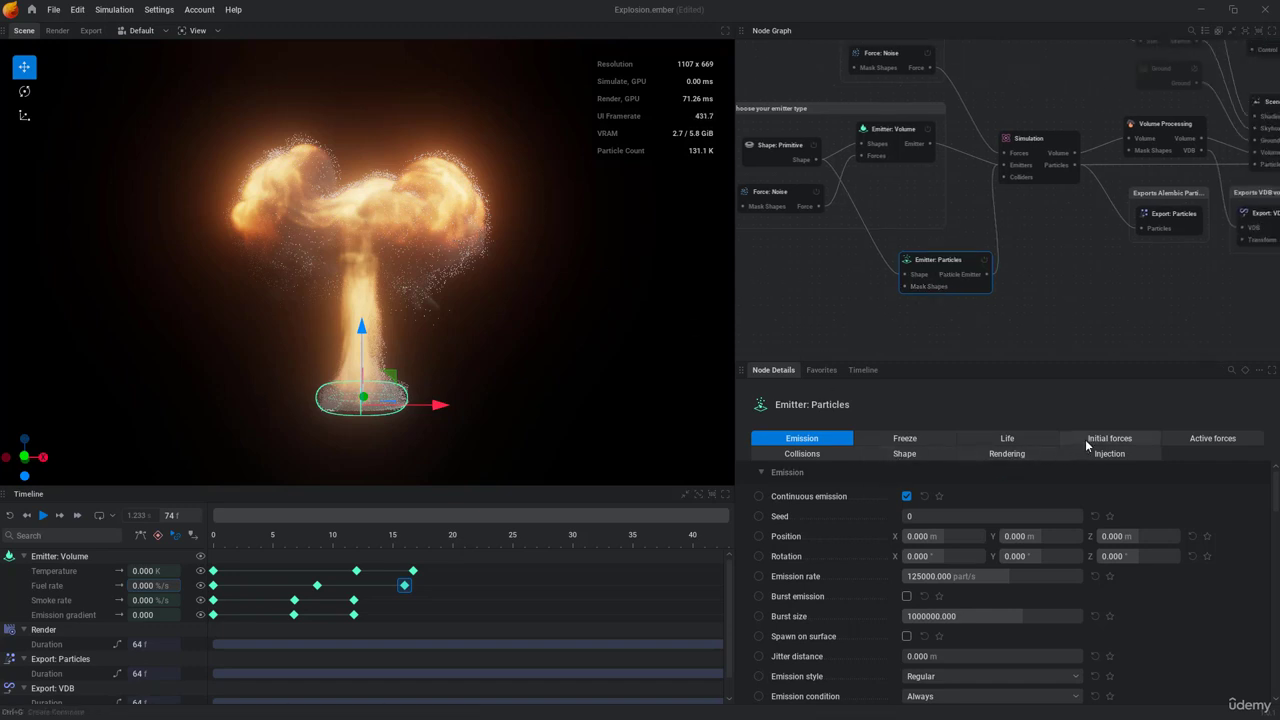
click(1205, 439)
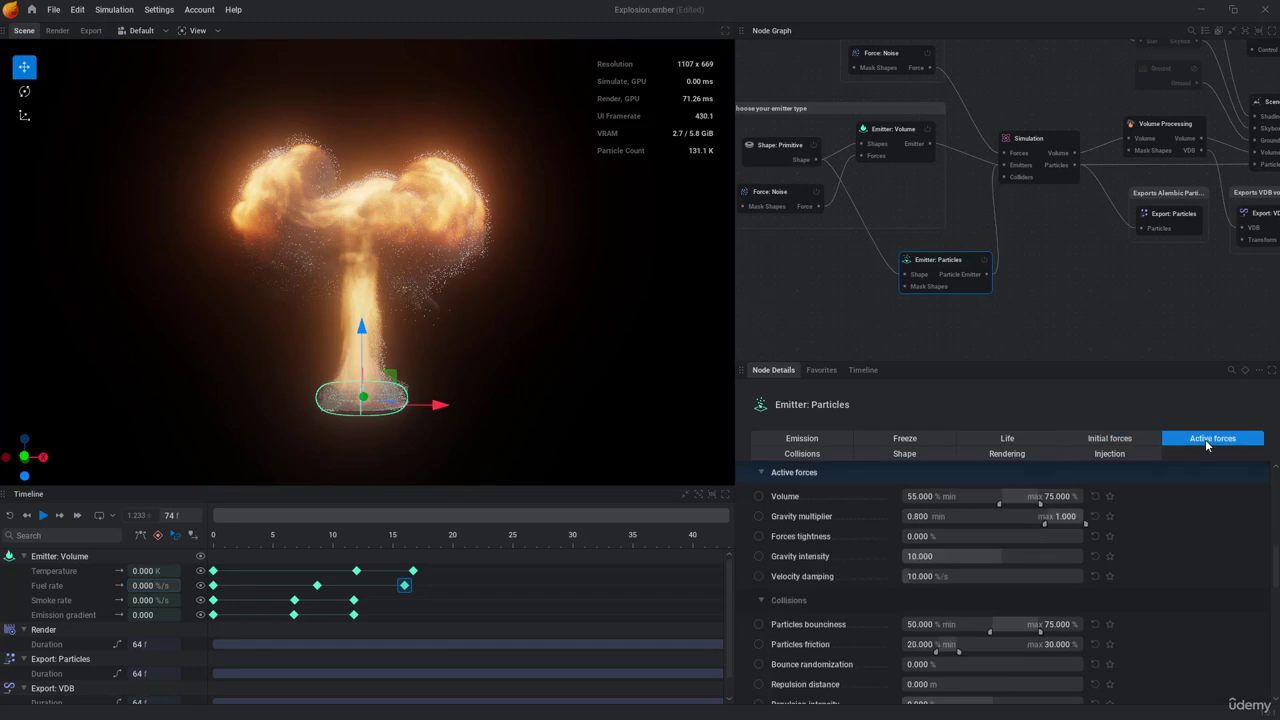
click(930, 500)
text(0)
key(Return)
click(1058, 497)
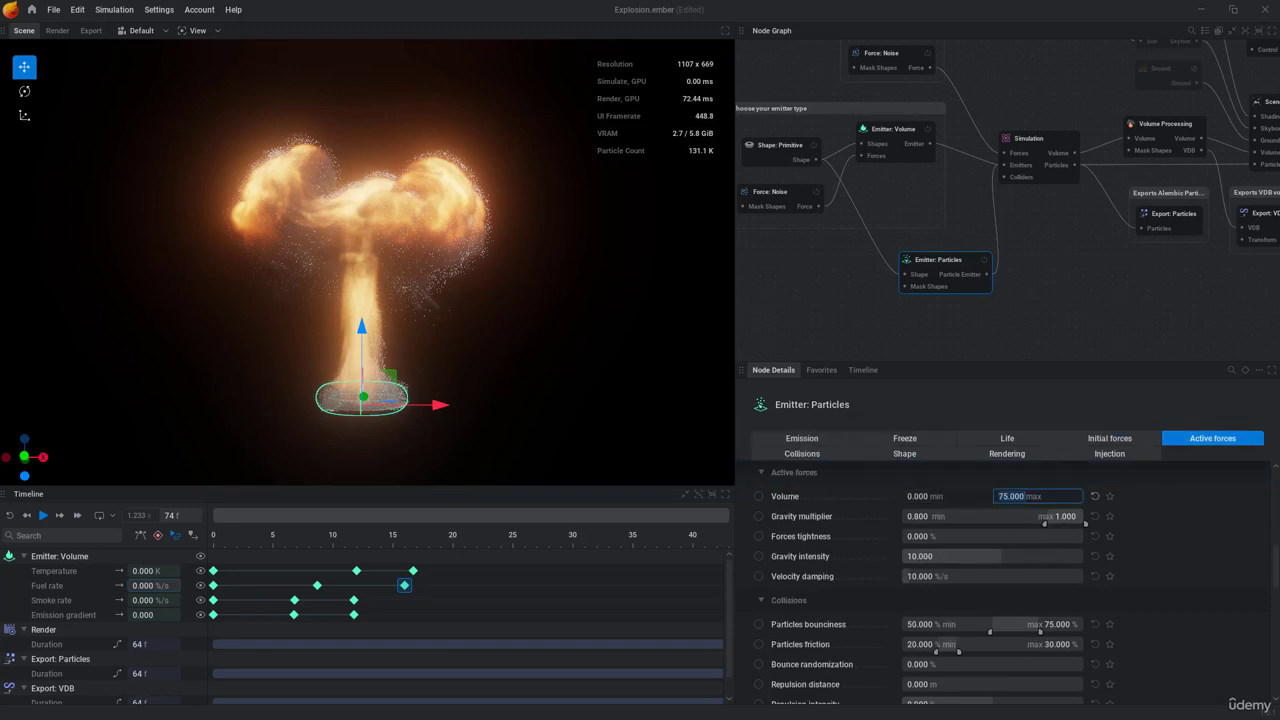
text(0)
key(Return)
click(962, 329)
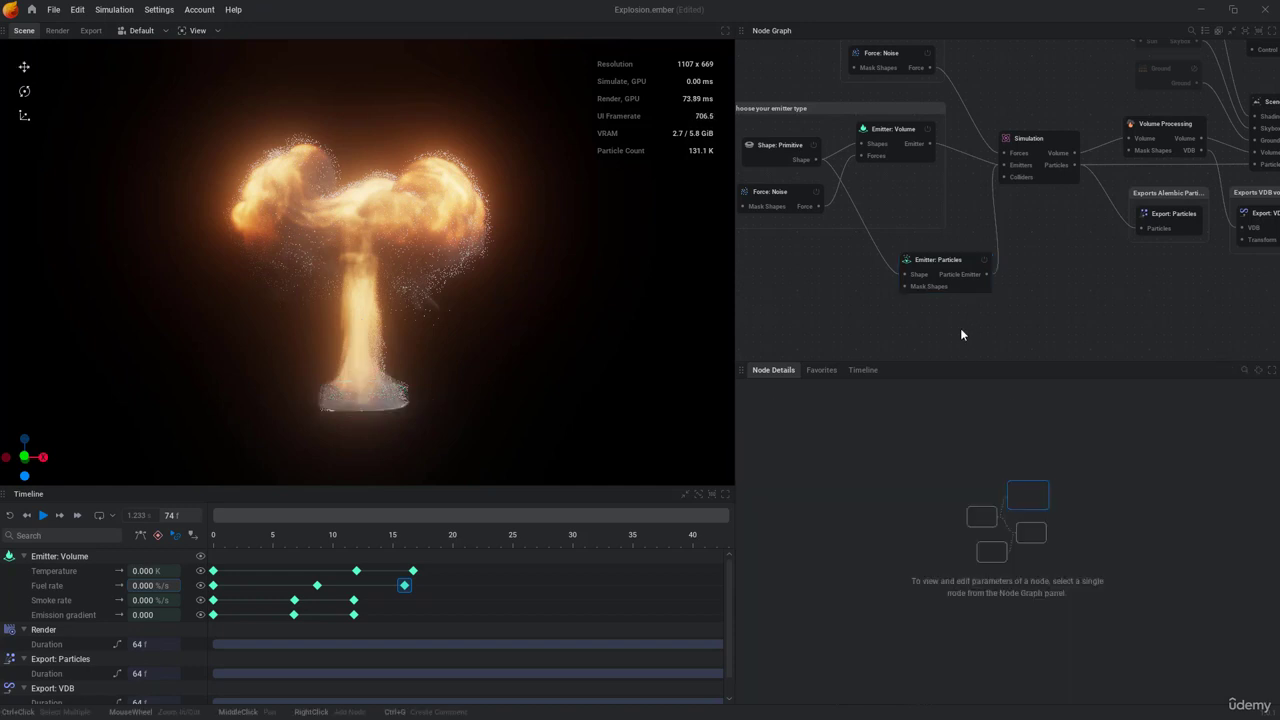
key(space)
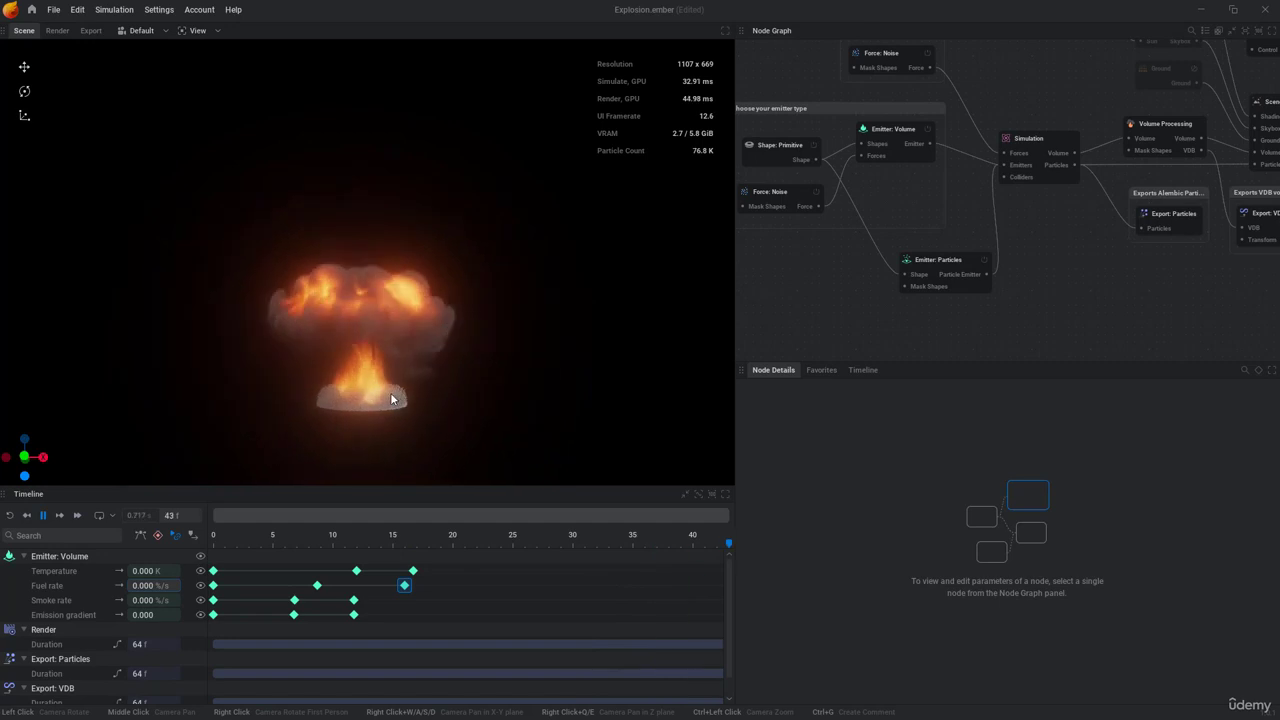
key(space)
Step: Set the particle emitter's initial speed type to Velocity Cone and preview the simulation
click(940, 265)
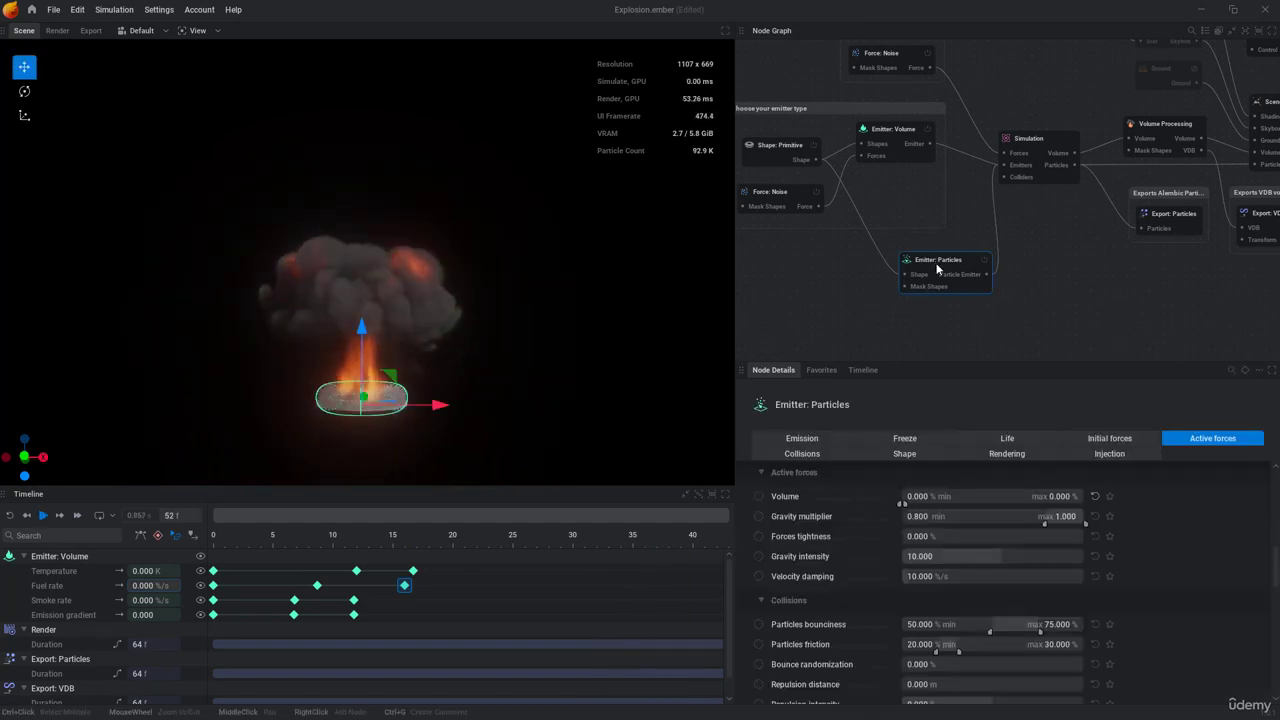
click(1112, 439)
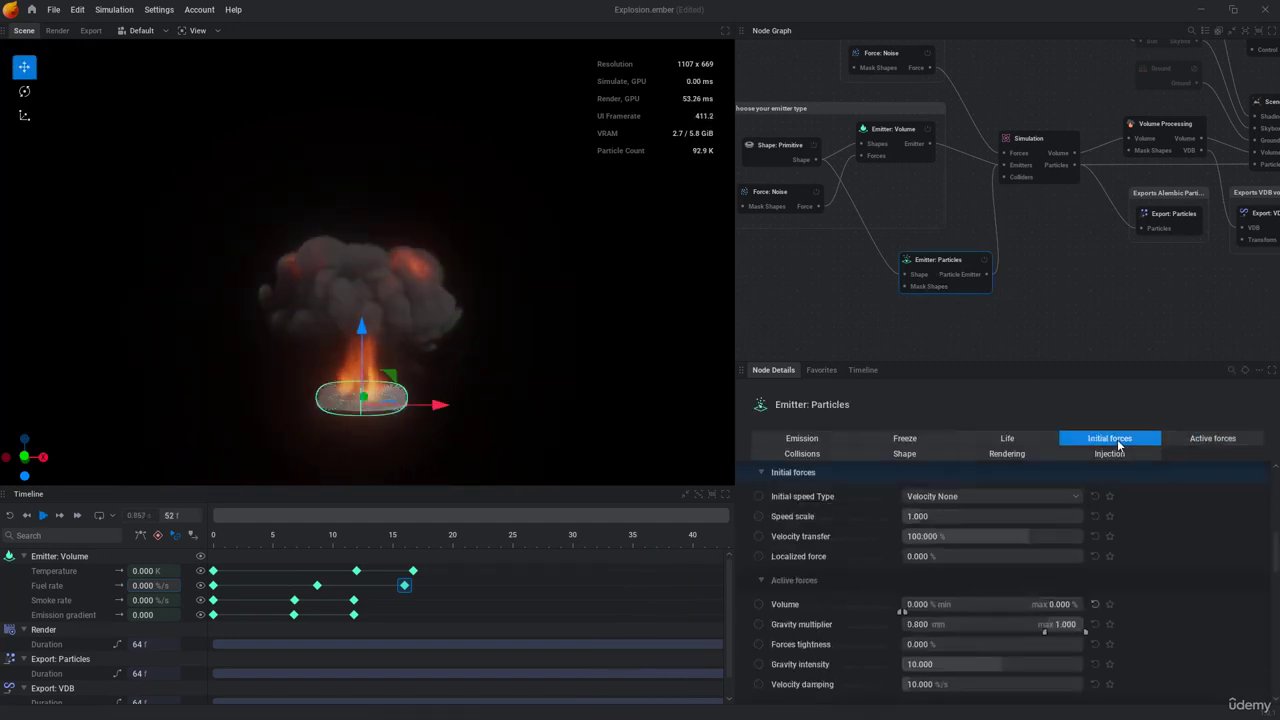
click(993, 497)
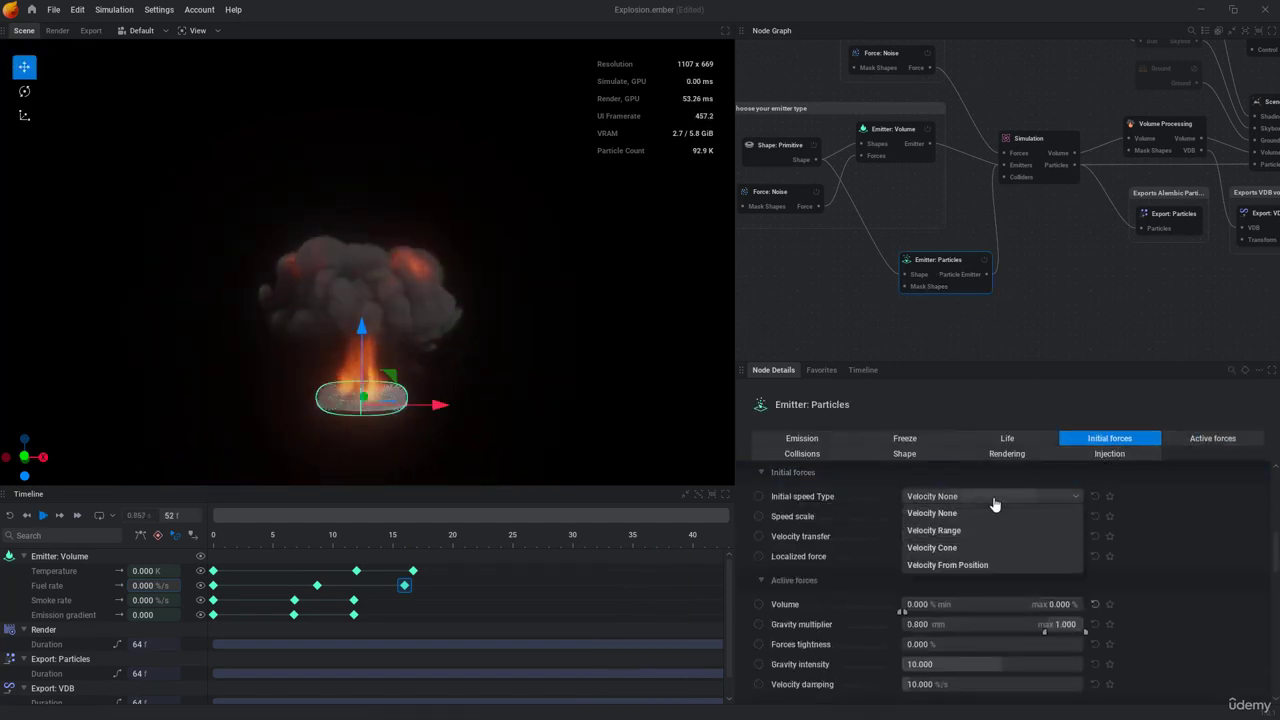
click(935, 548)
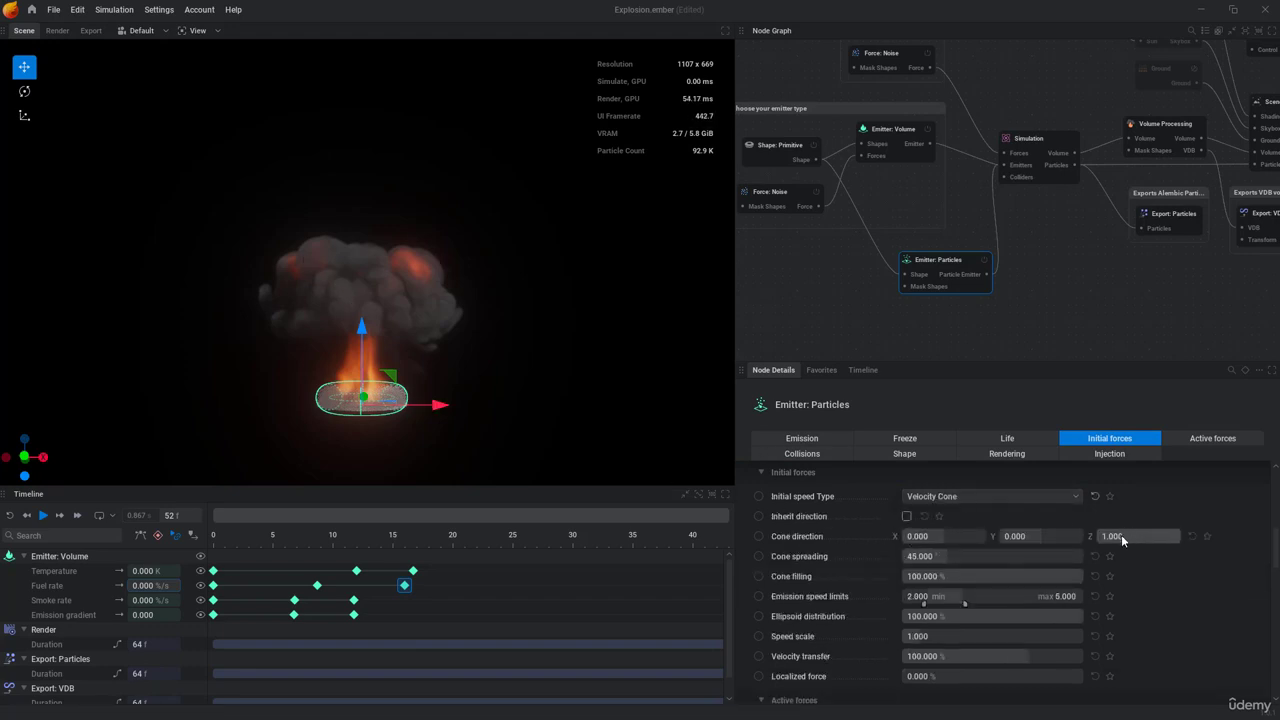
key(space)
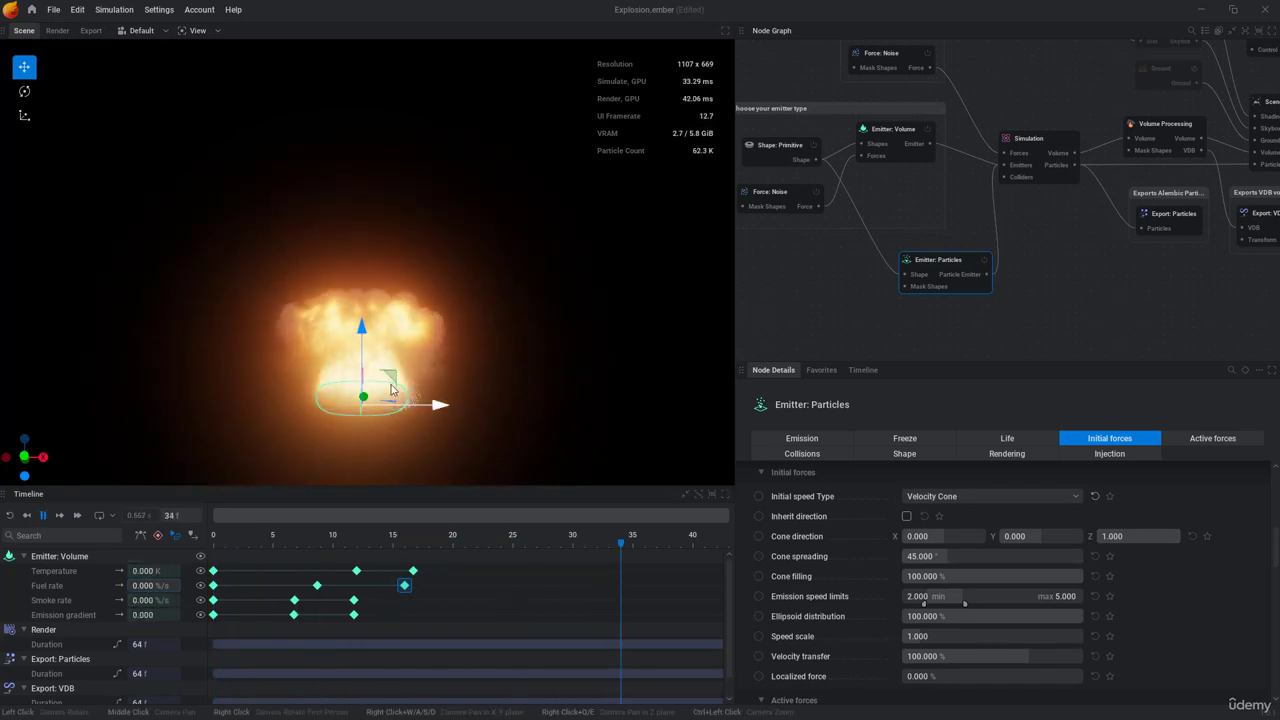
key(space)
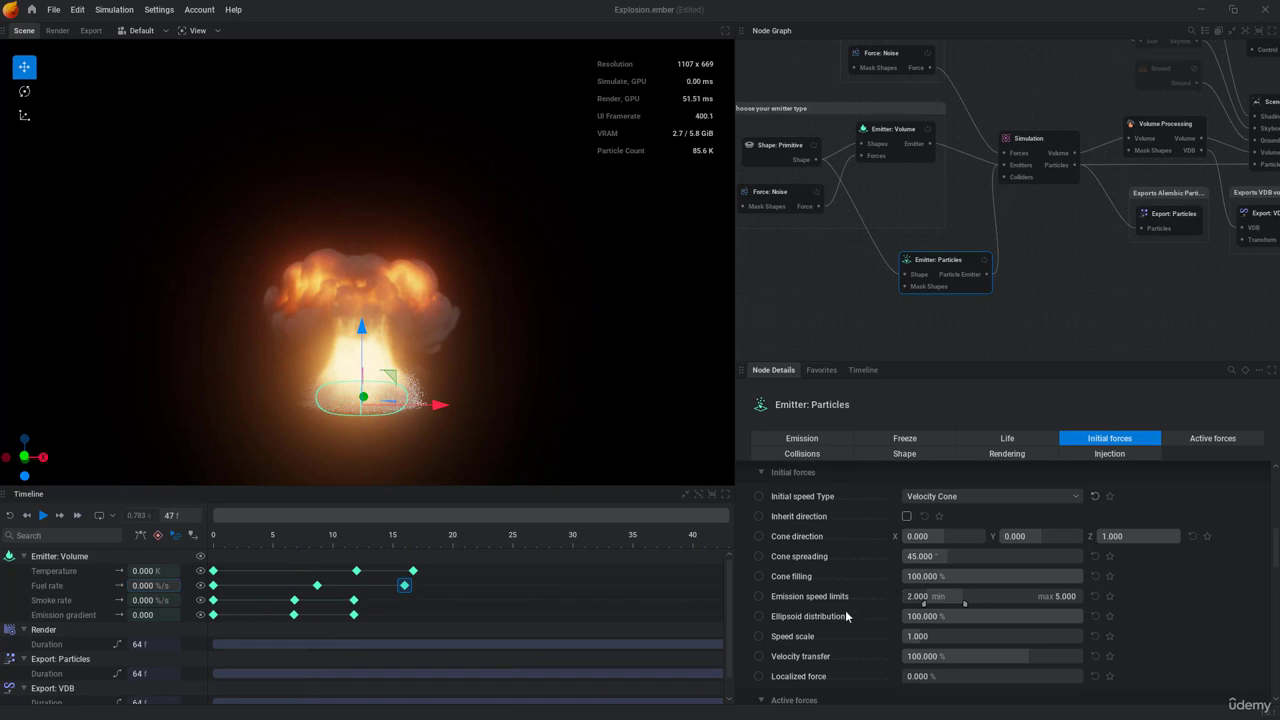
Step: Set the speed scale of the particles' initial forces to 6 and replay the start of the explosion
click(940, 637)
text(6)
key(Return)
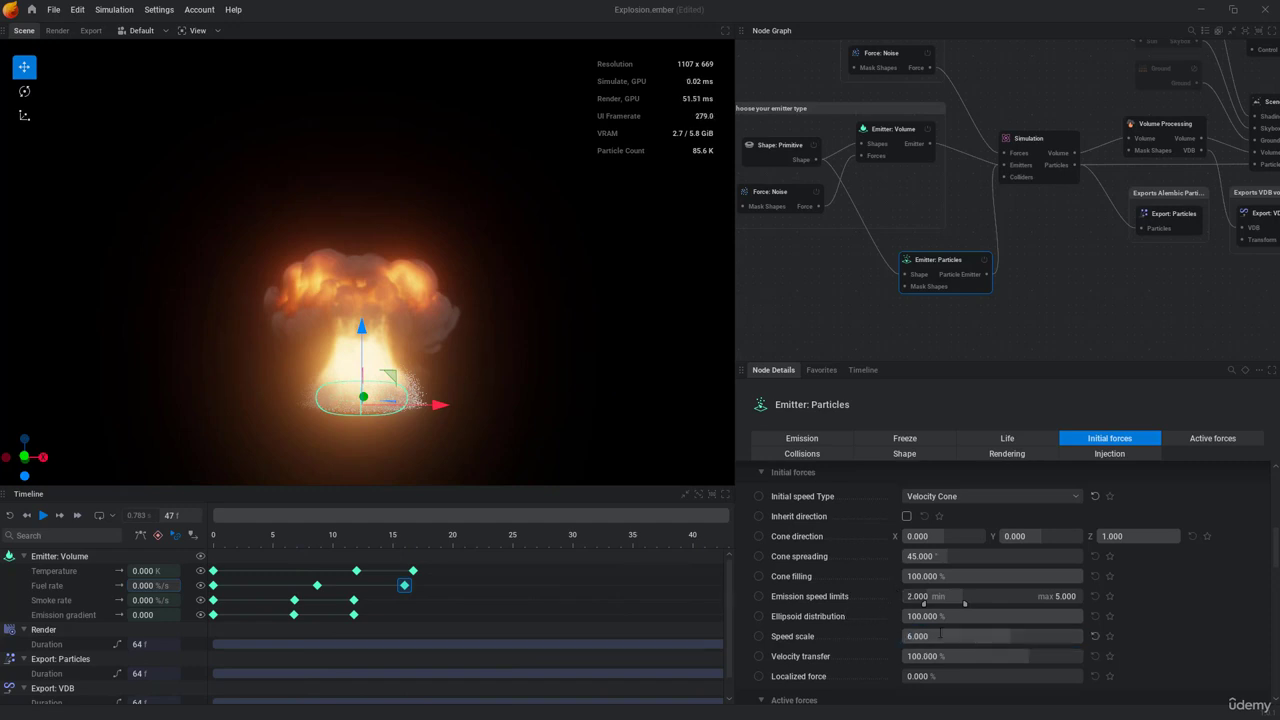
key(space)
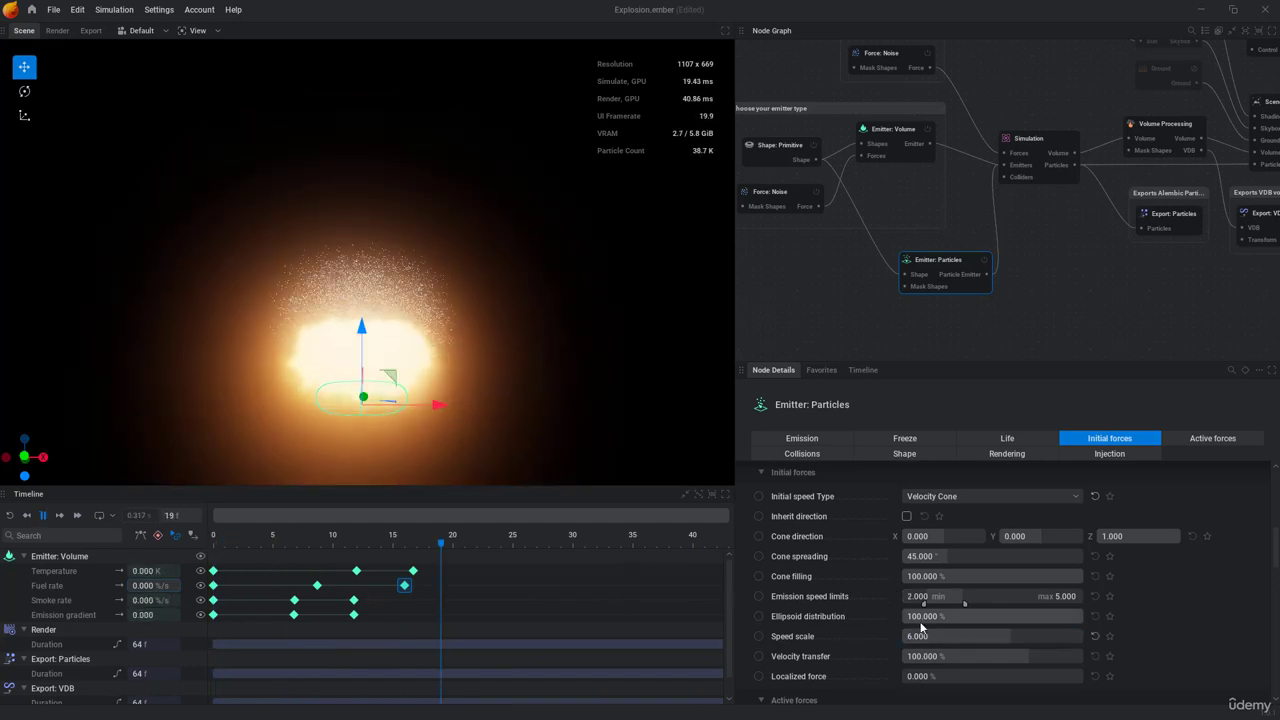
key(space)
key(space)
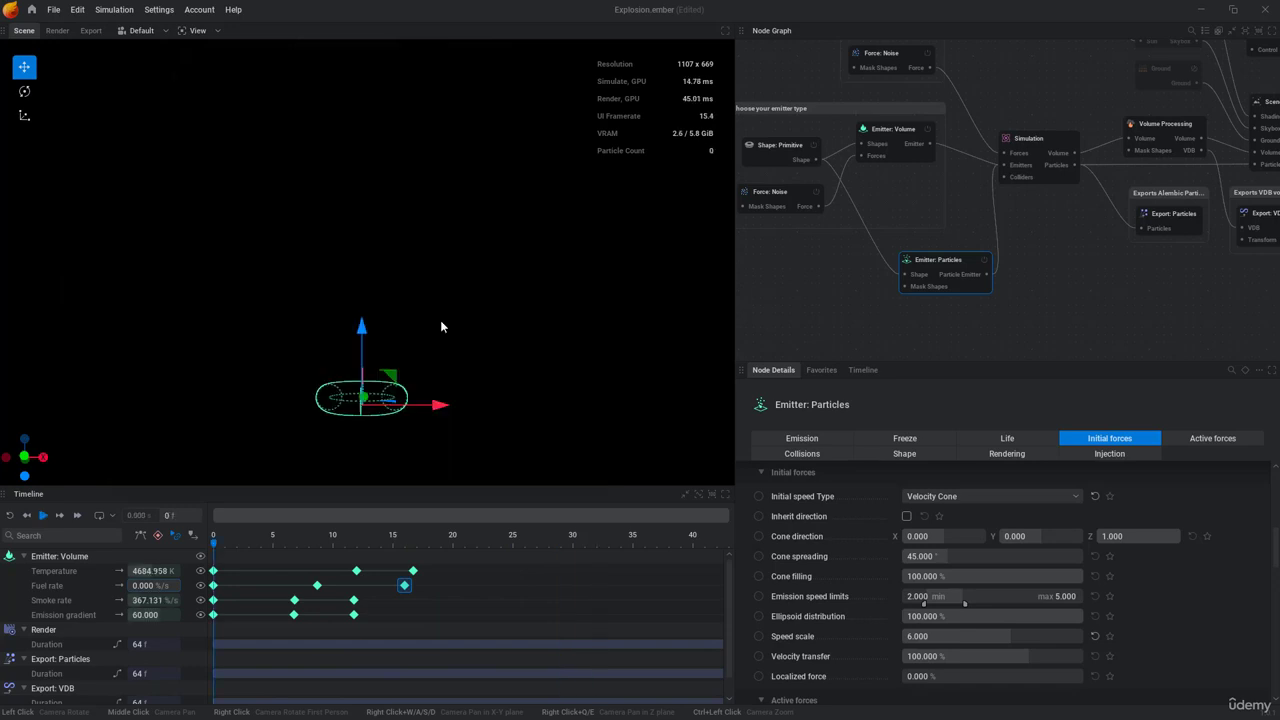
key(space)
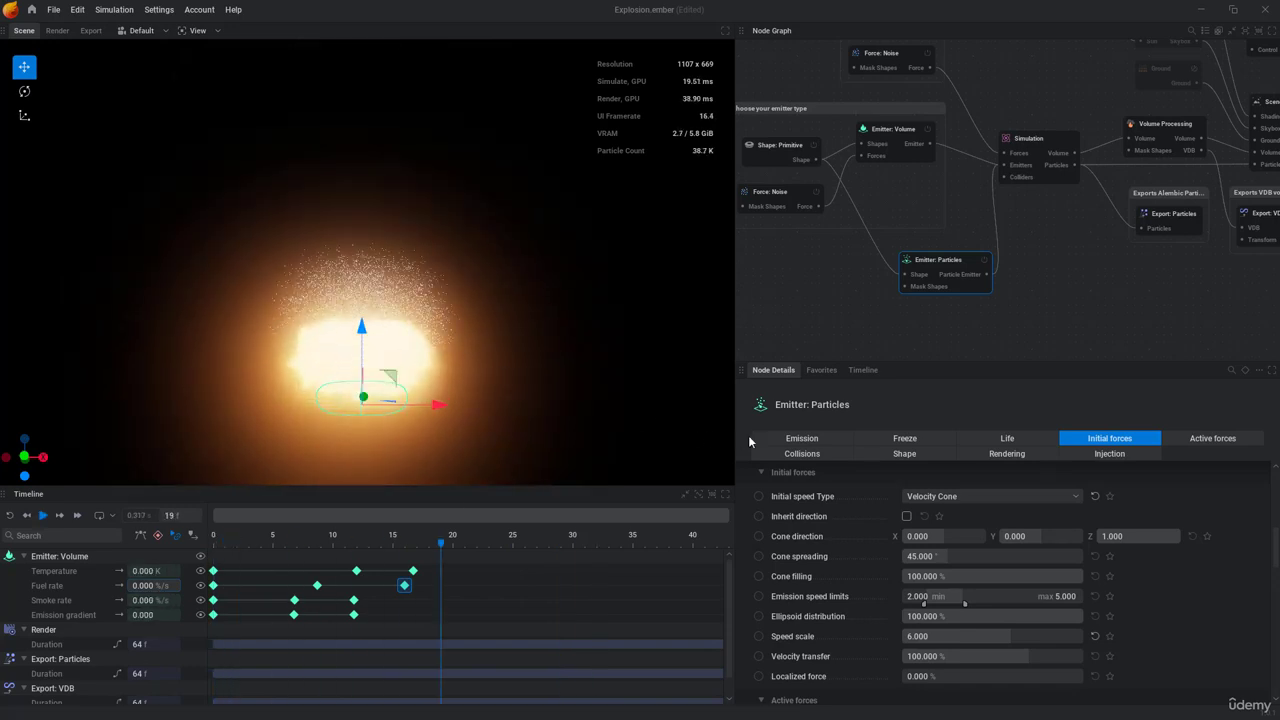
Step: Turn off continuous emission, enable burst emission with a burst size of 500, and preview the simulation
click(790, 439)
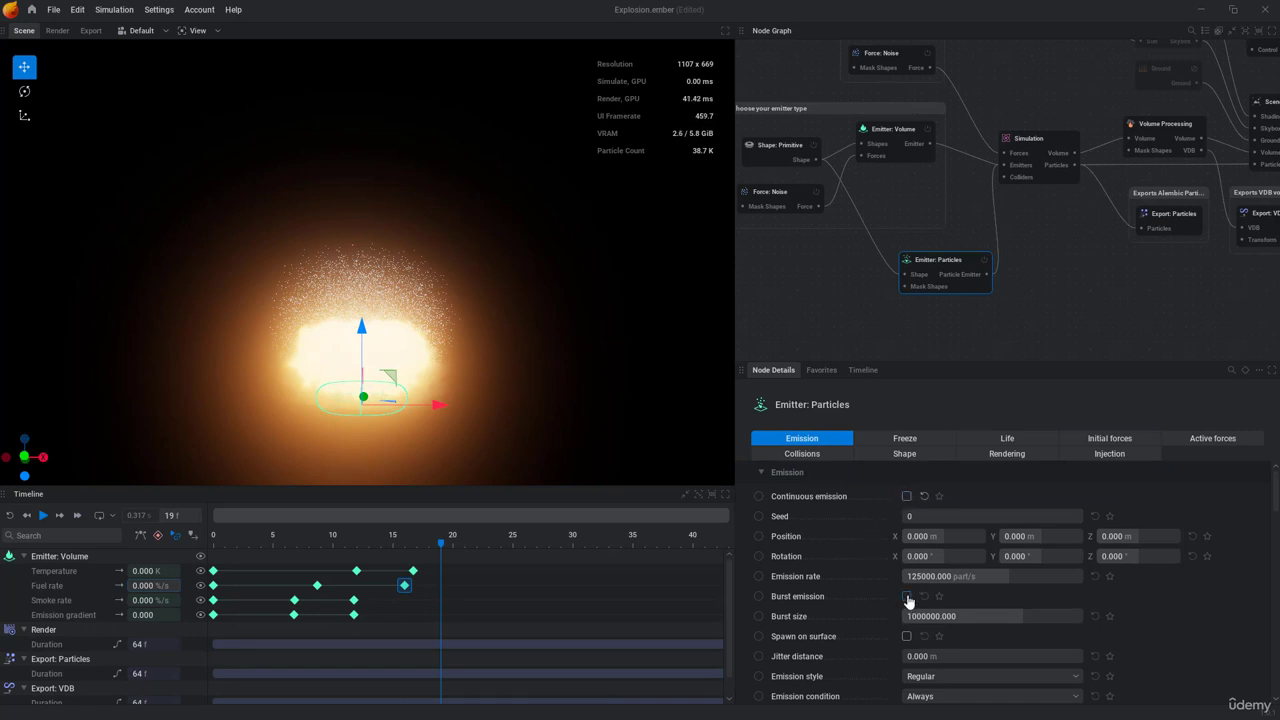
key(space)
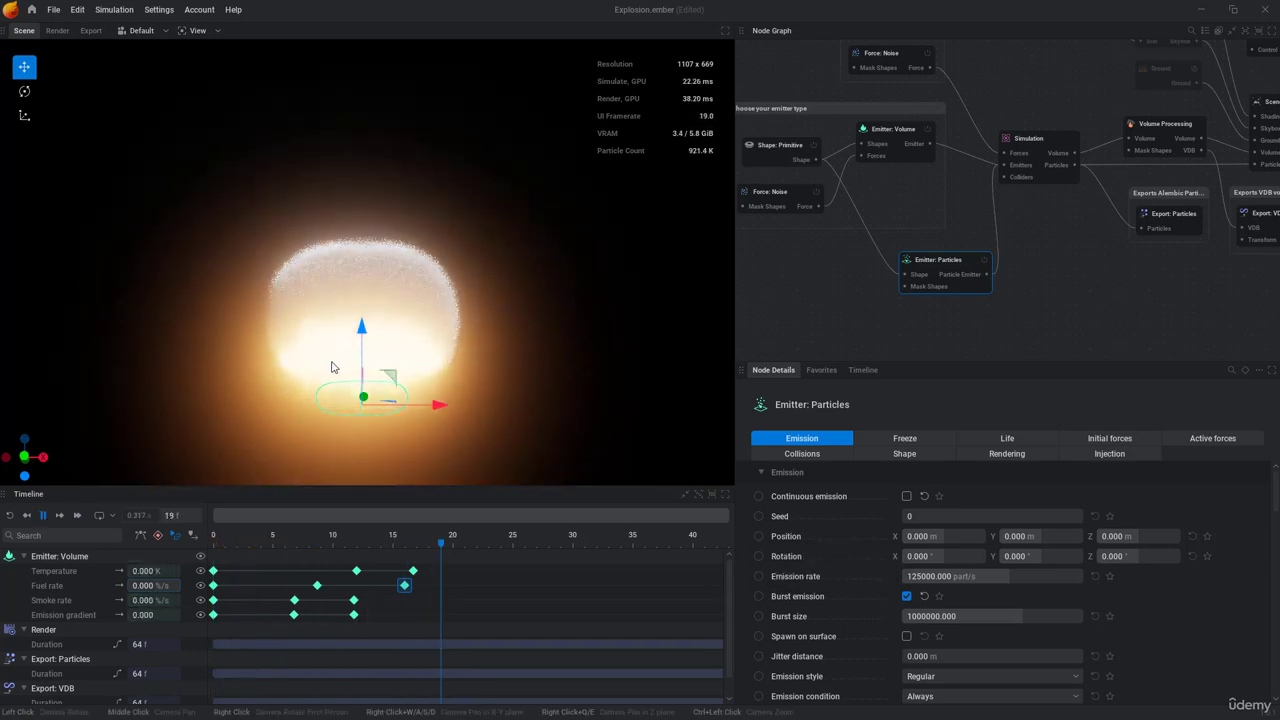
click(930, 616)
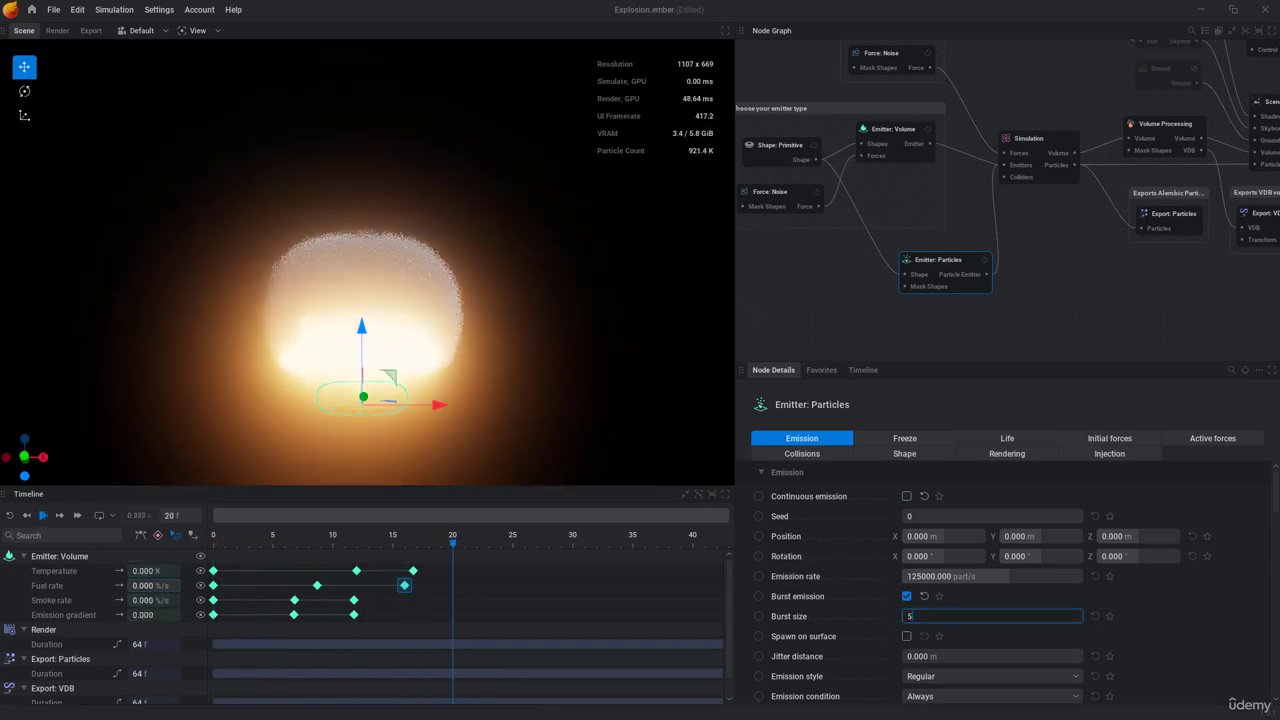
text(500)
key(Return)
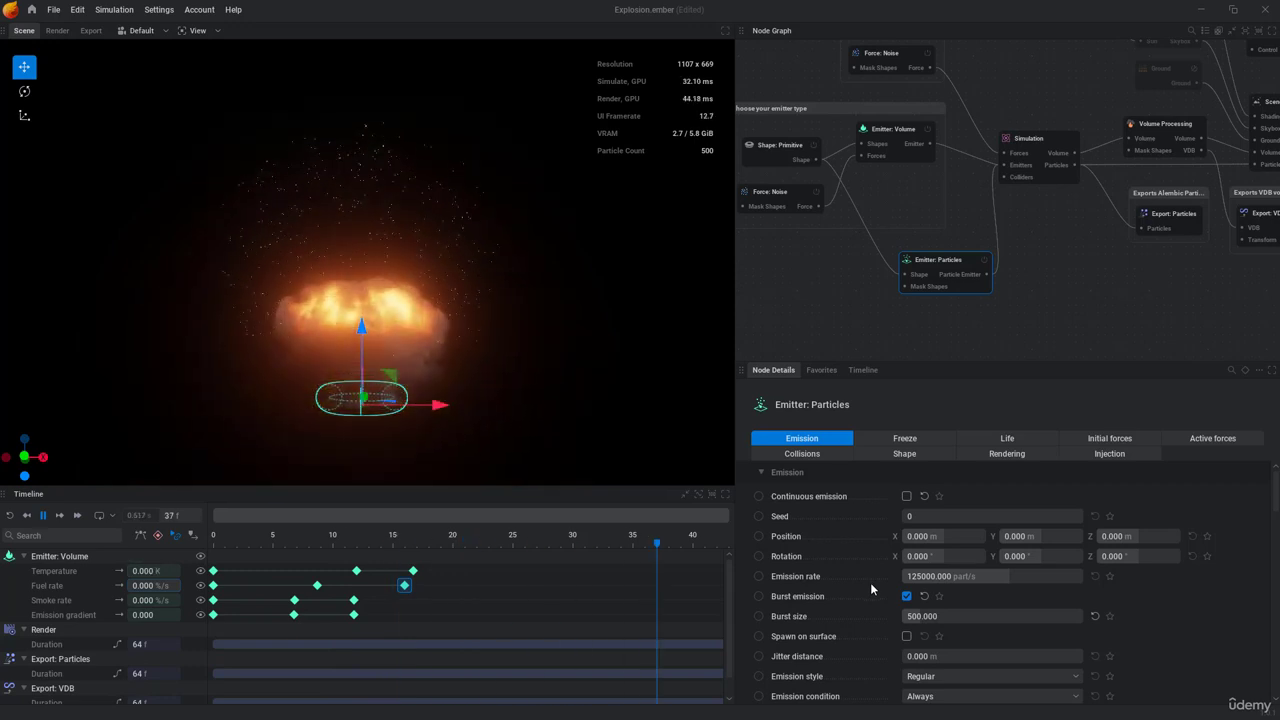
key(space)
key(r)
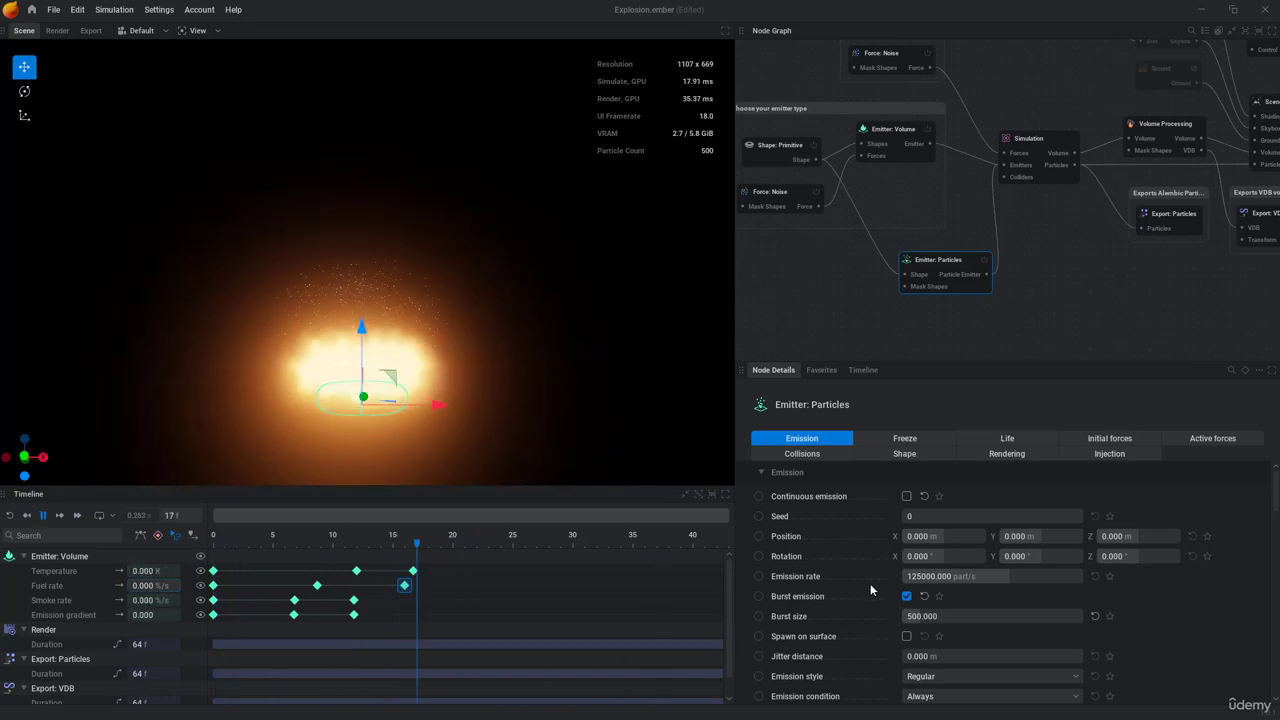
Step: Try gravity intensities of 100 and 80 in the particle emitter's active forces, replaying the simulation for each
click(1199, 439)
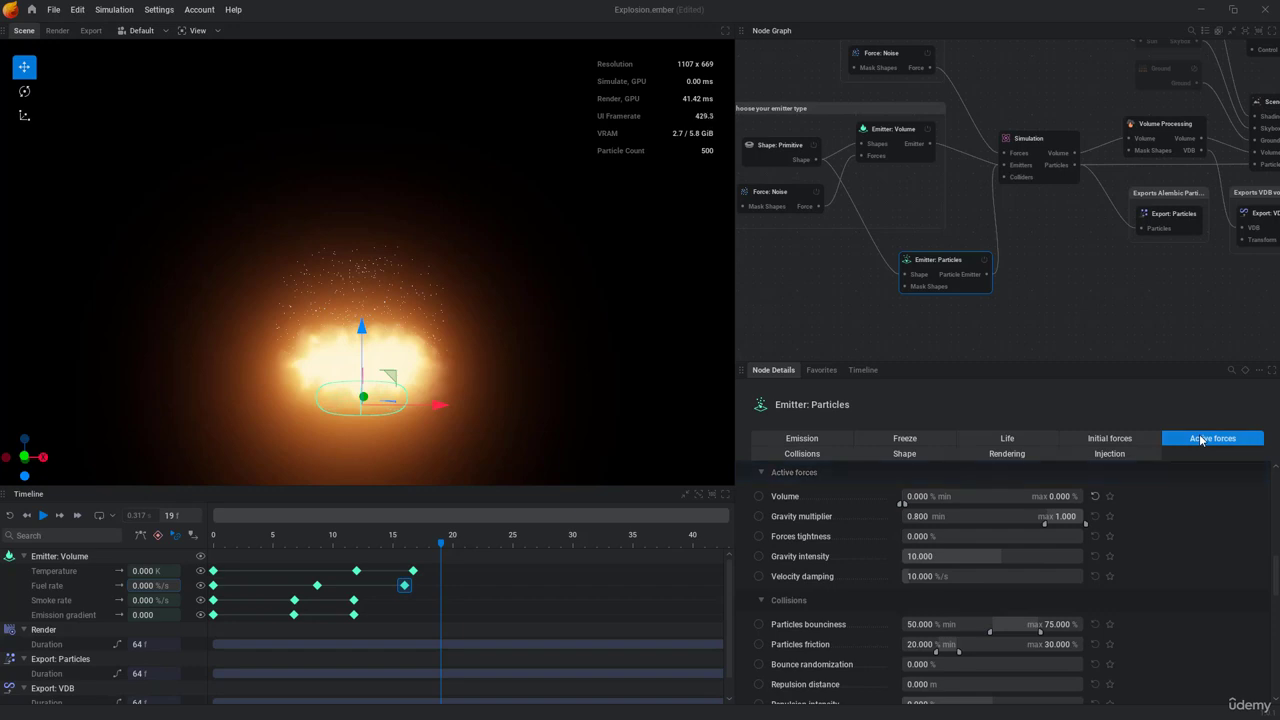
double_click(979, 556)
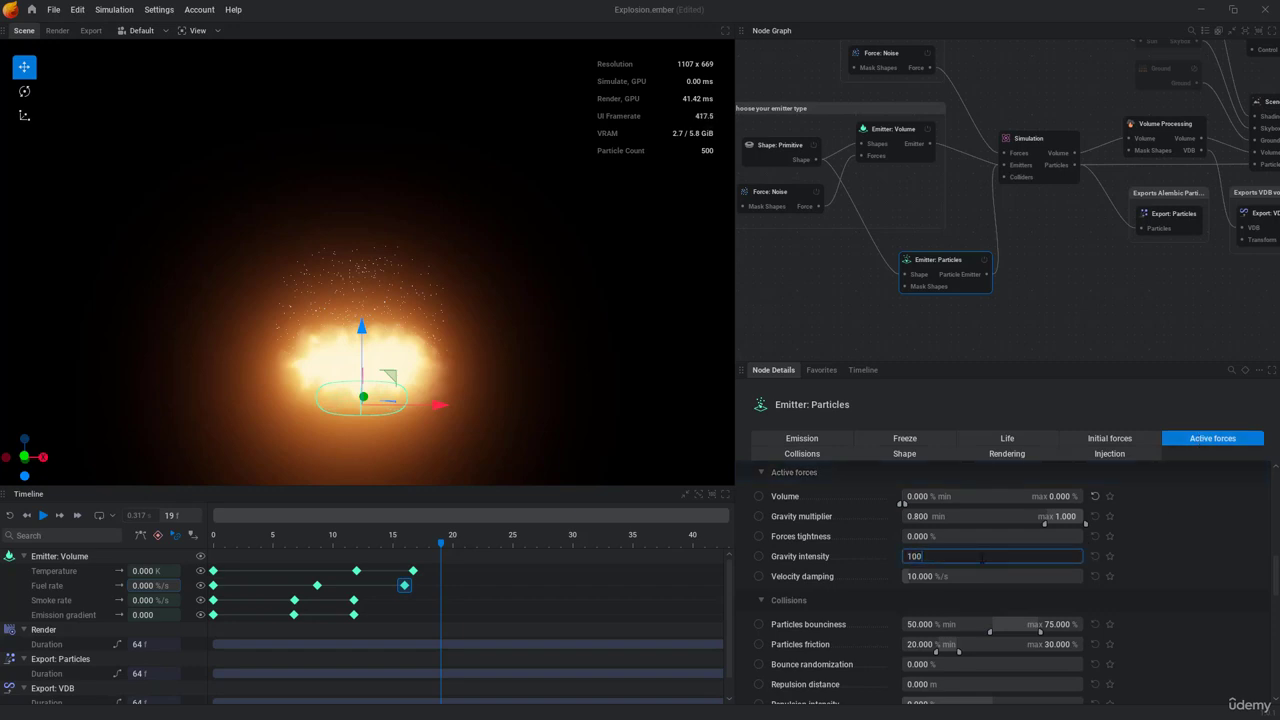
text(100)
key(Return)
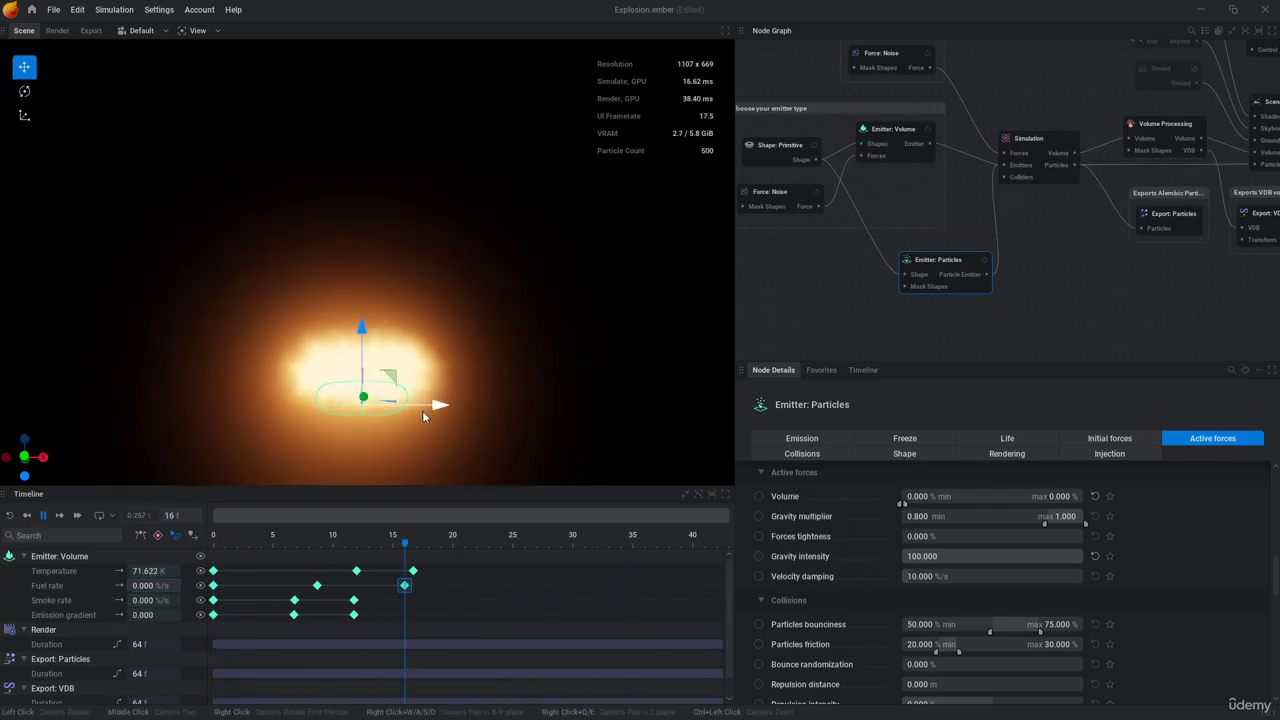
key(space)
double_click(969, 556)
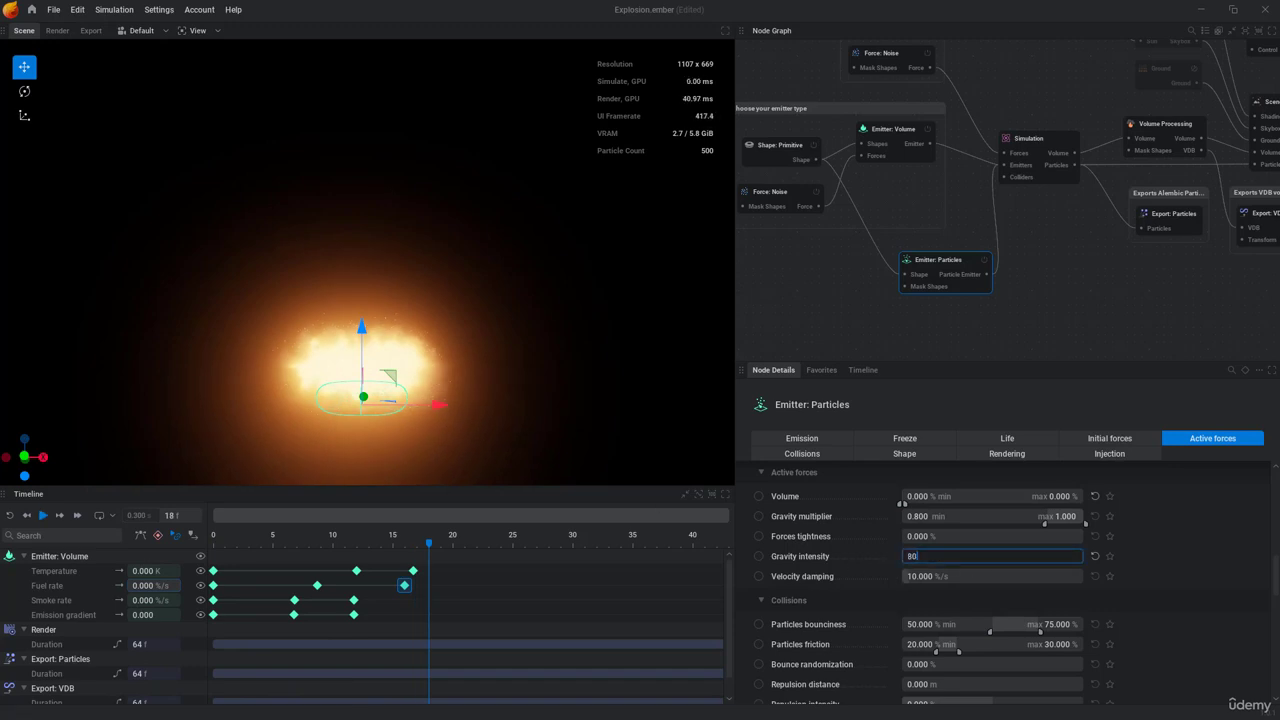
text(80)
key(Return)
key(space)
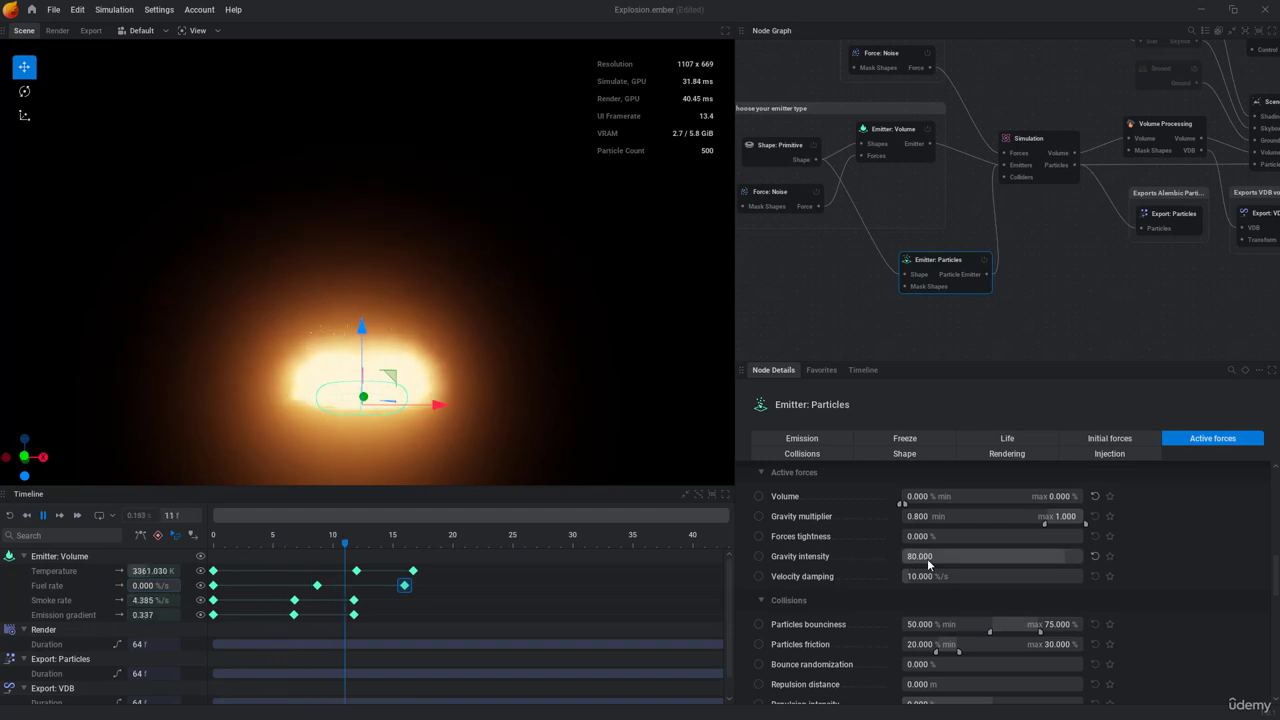
Step: Set the particle emitter's gravity intensity to 70
double_click(927, 559)
text(70)
key(Return)
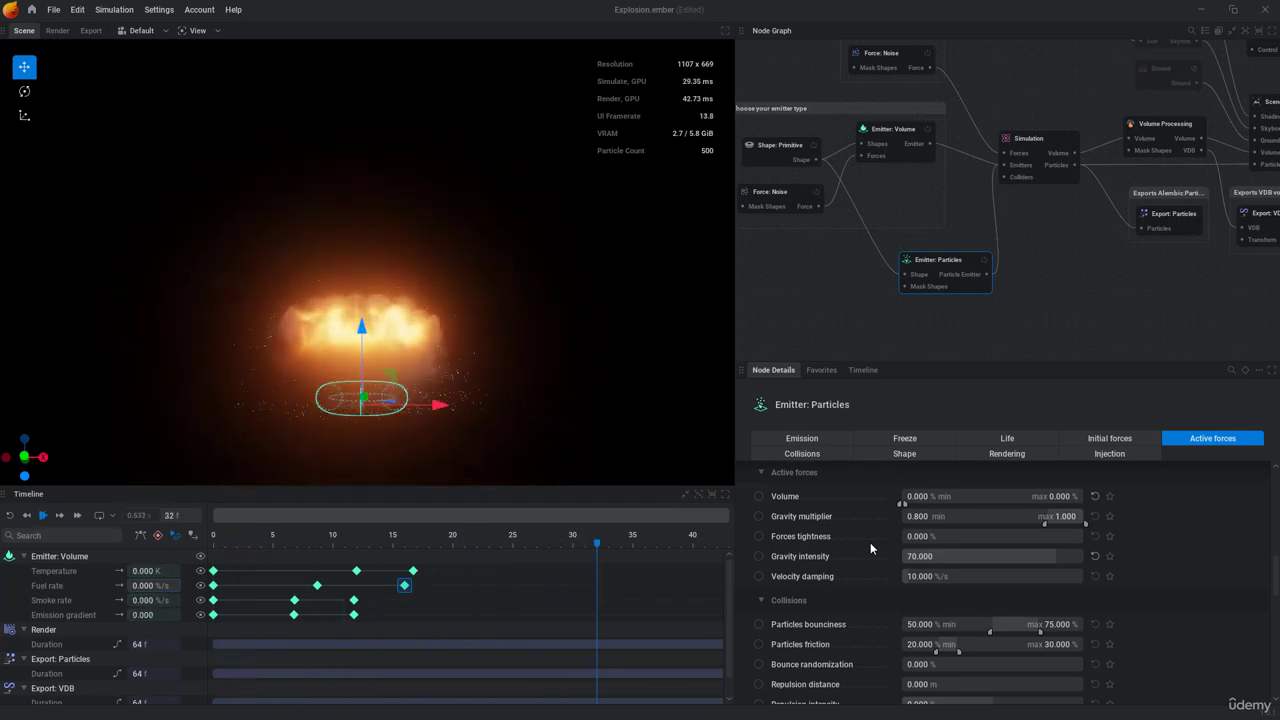
Step: Set the particle emitter's velocity damping to 20% per second and preview the simulation
click(930, 576)
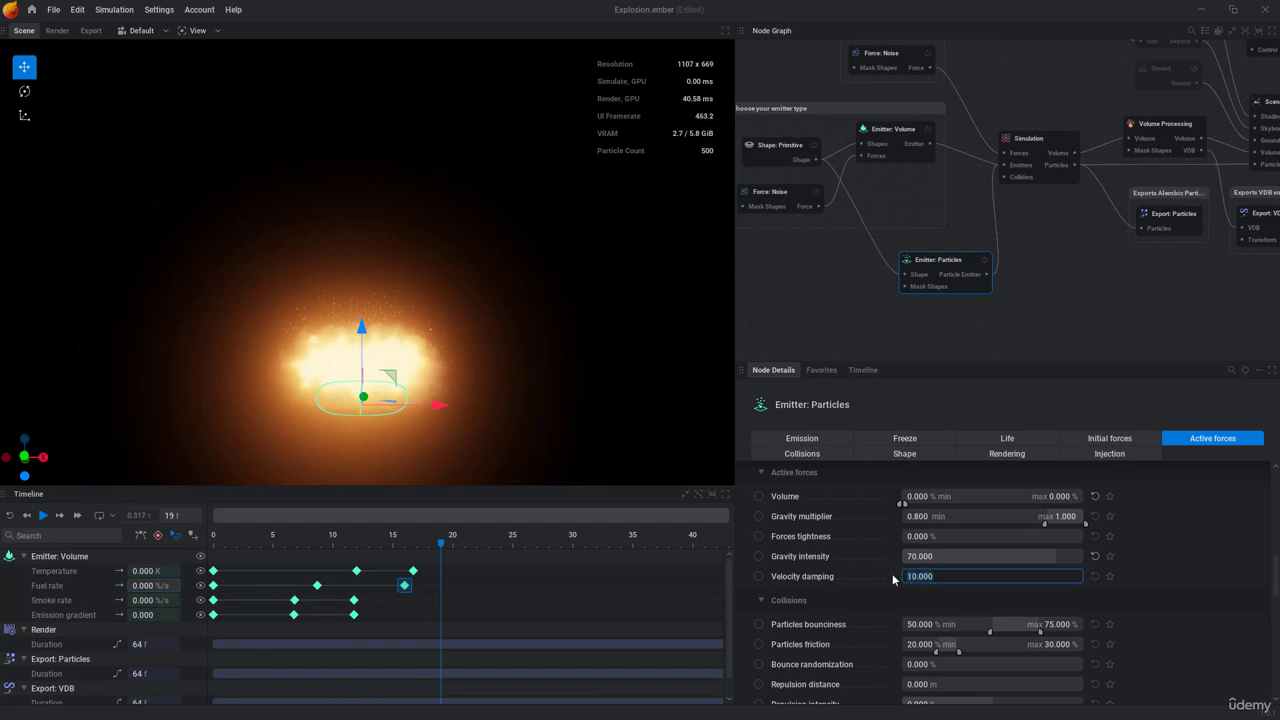
text(20)
key(Return)
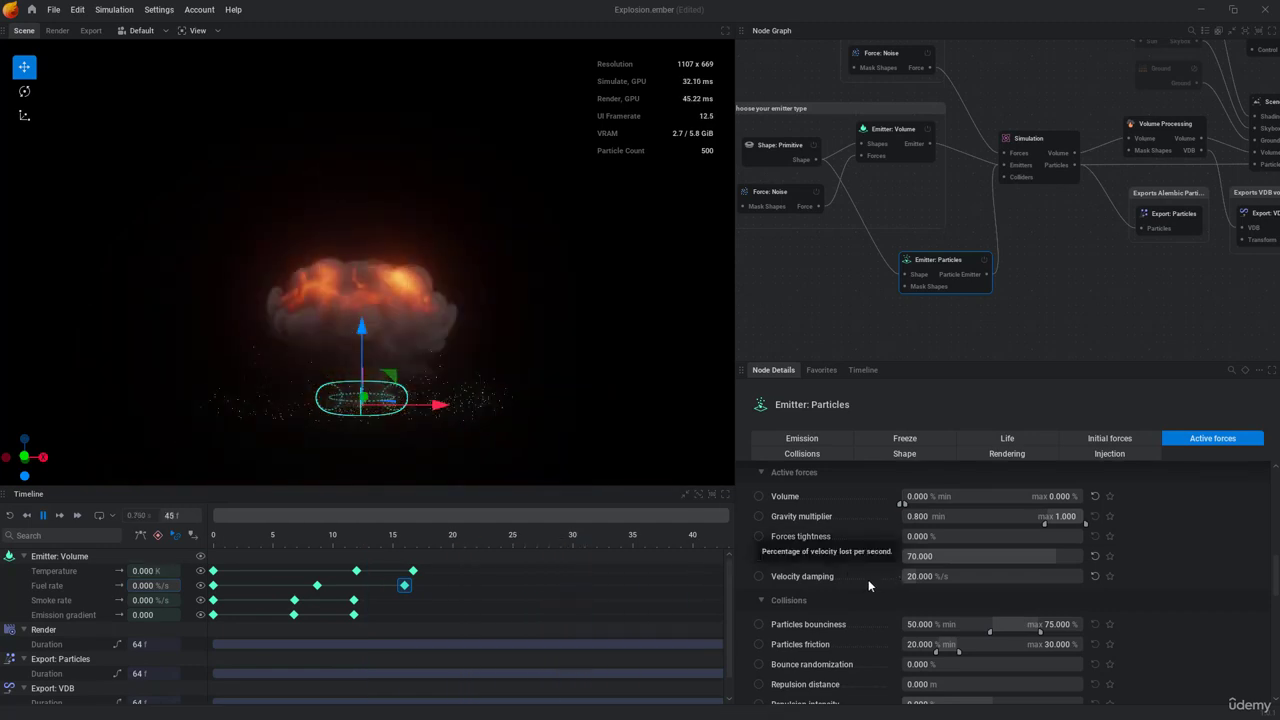
key(space)
Step: Set the particles' collision bounciness to 0% minimum and 0% maximum
click(814, 454)
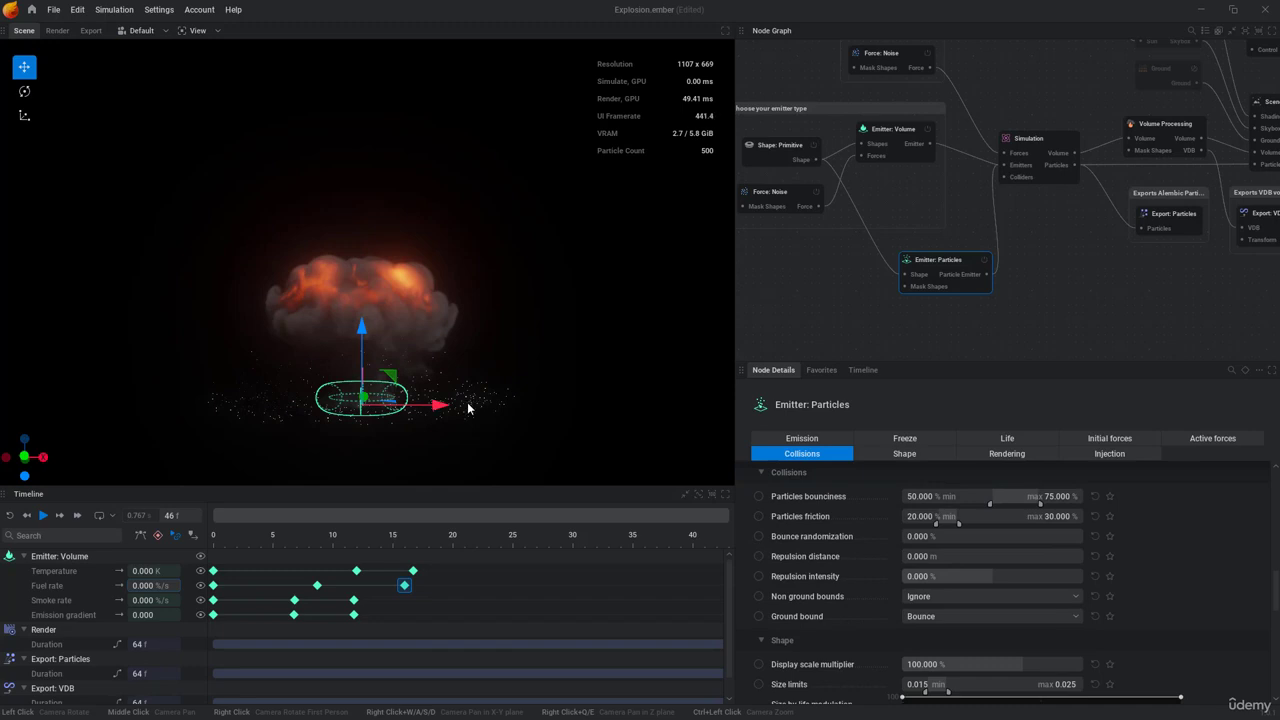
double_click(929, 503)
key(Return)
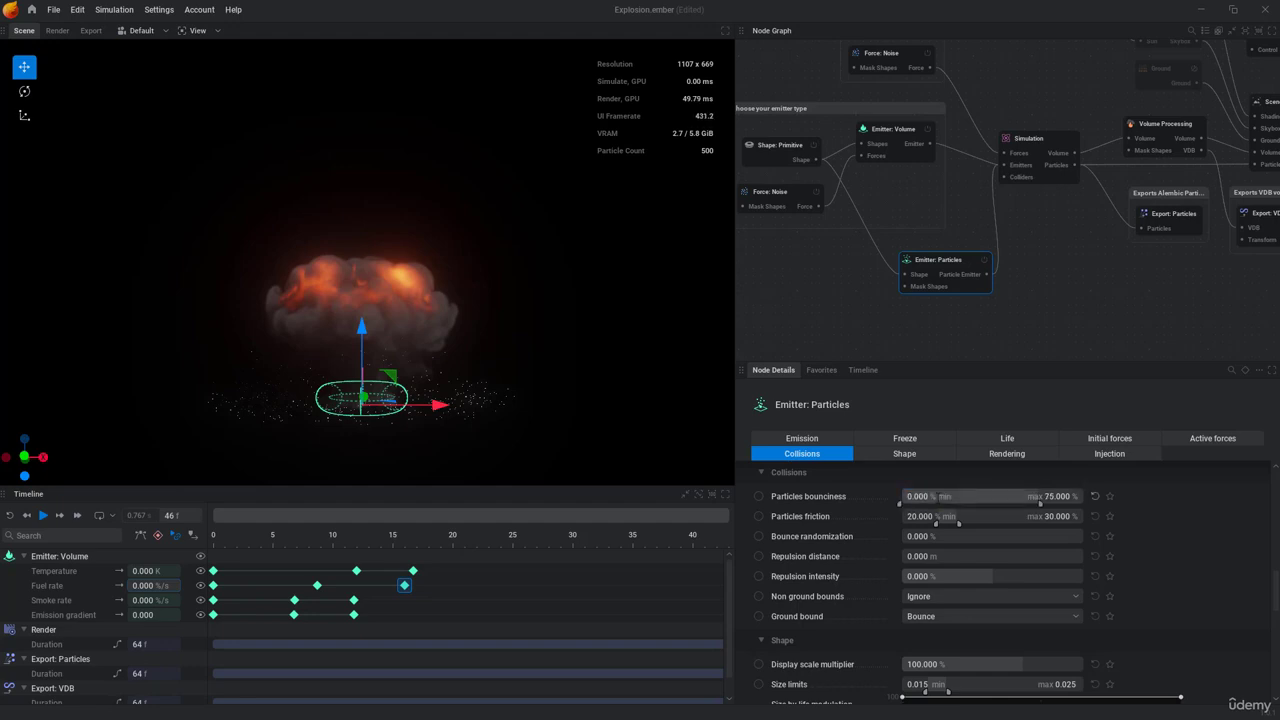
double_click(1081, 498)
text(0)
key(Return)
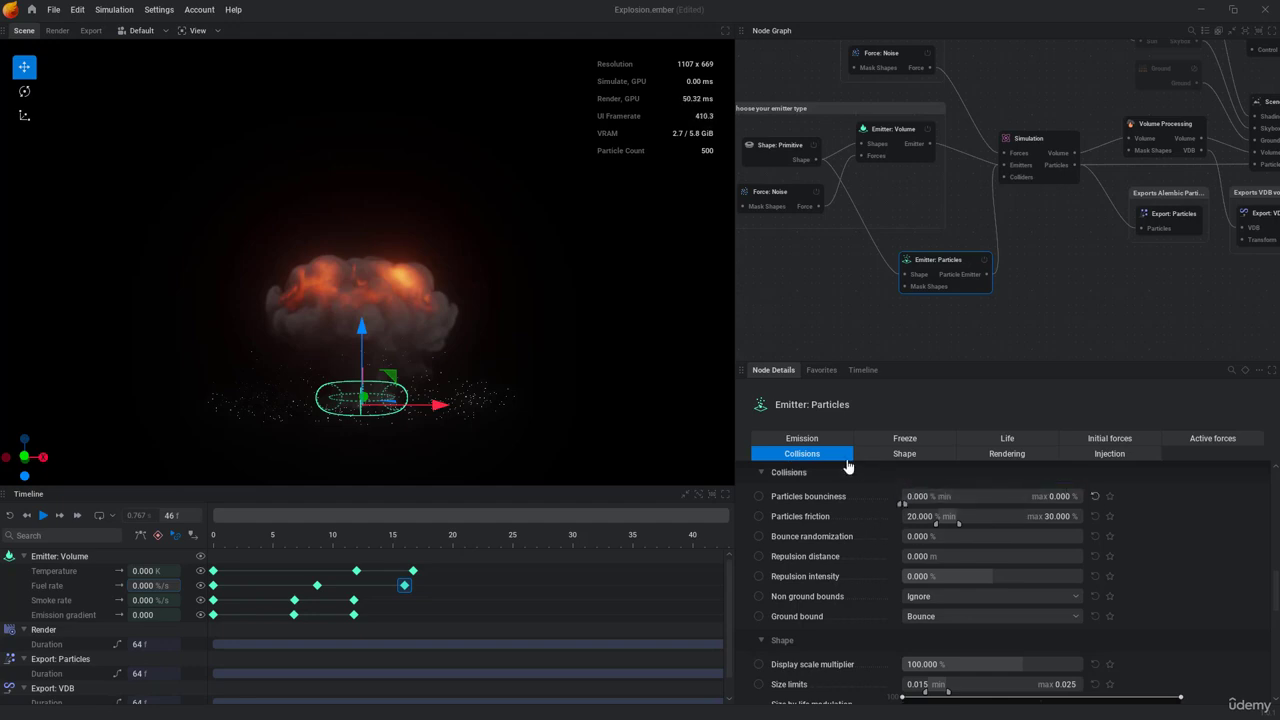
Step: Replay the simulation and set the particles' display scale multiplier to 500%
key(space)
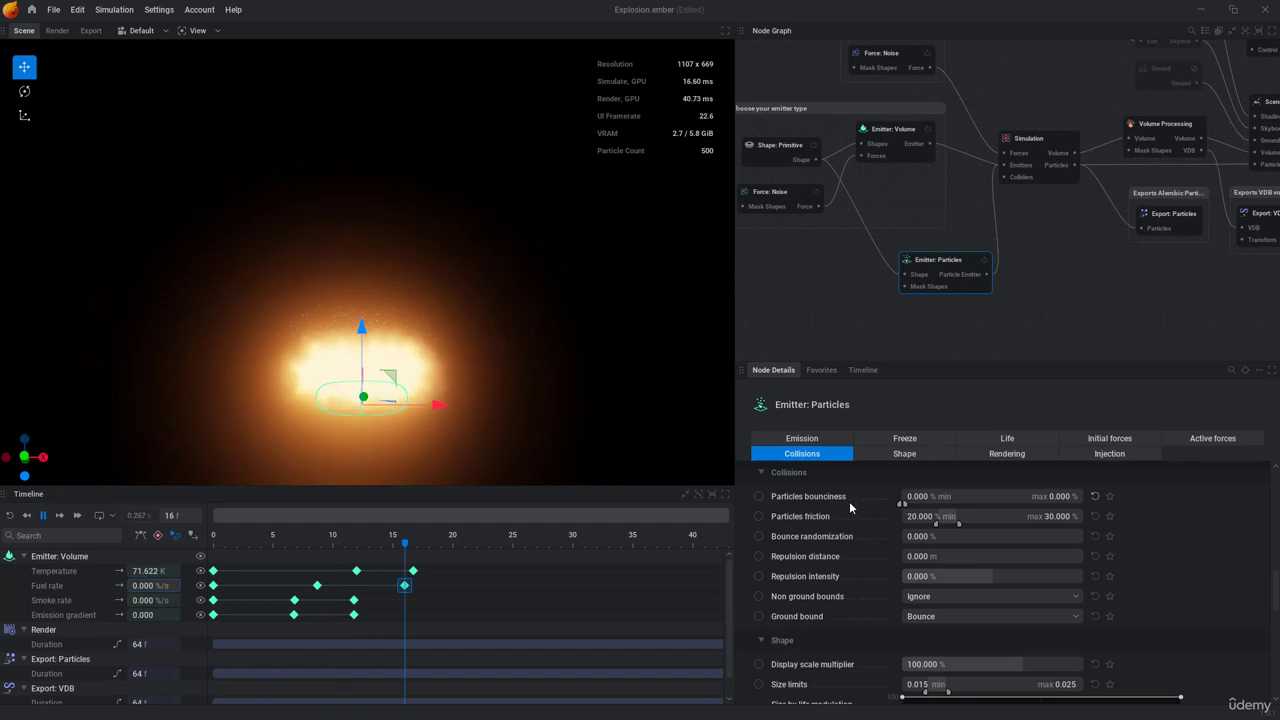
key(space)
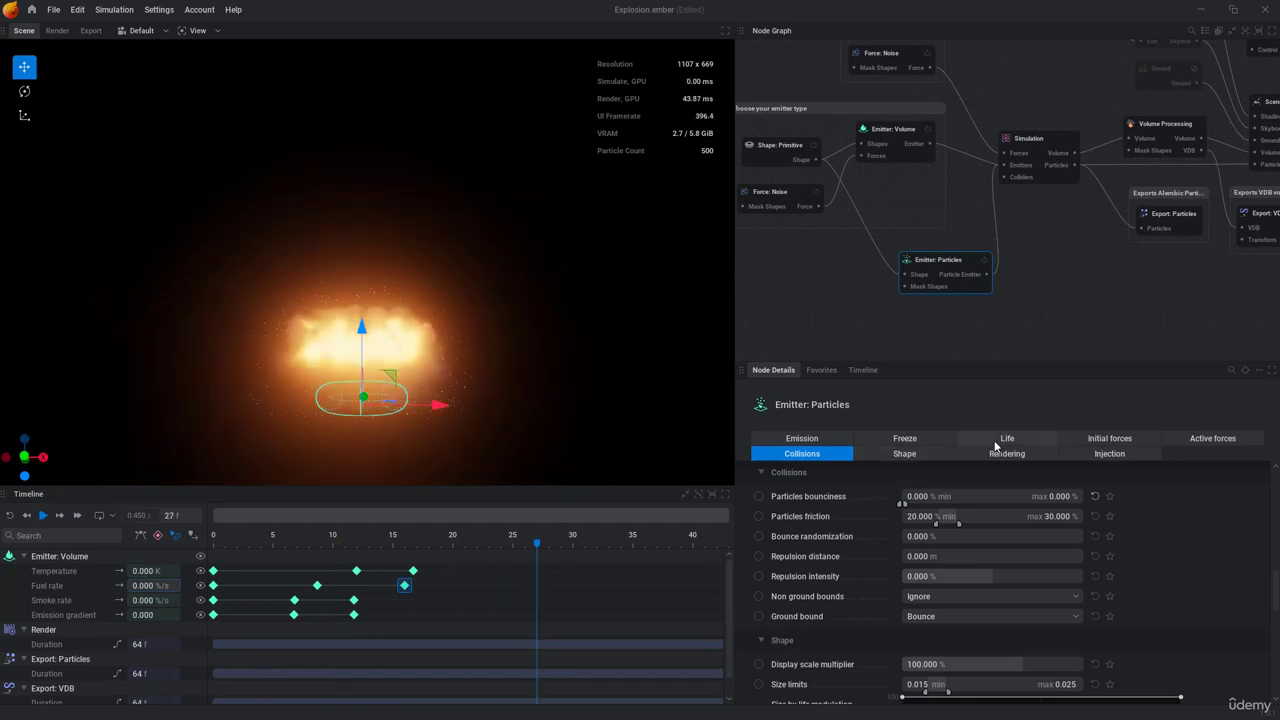
click(978, 453)
click(918, 453)
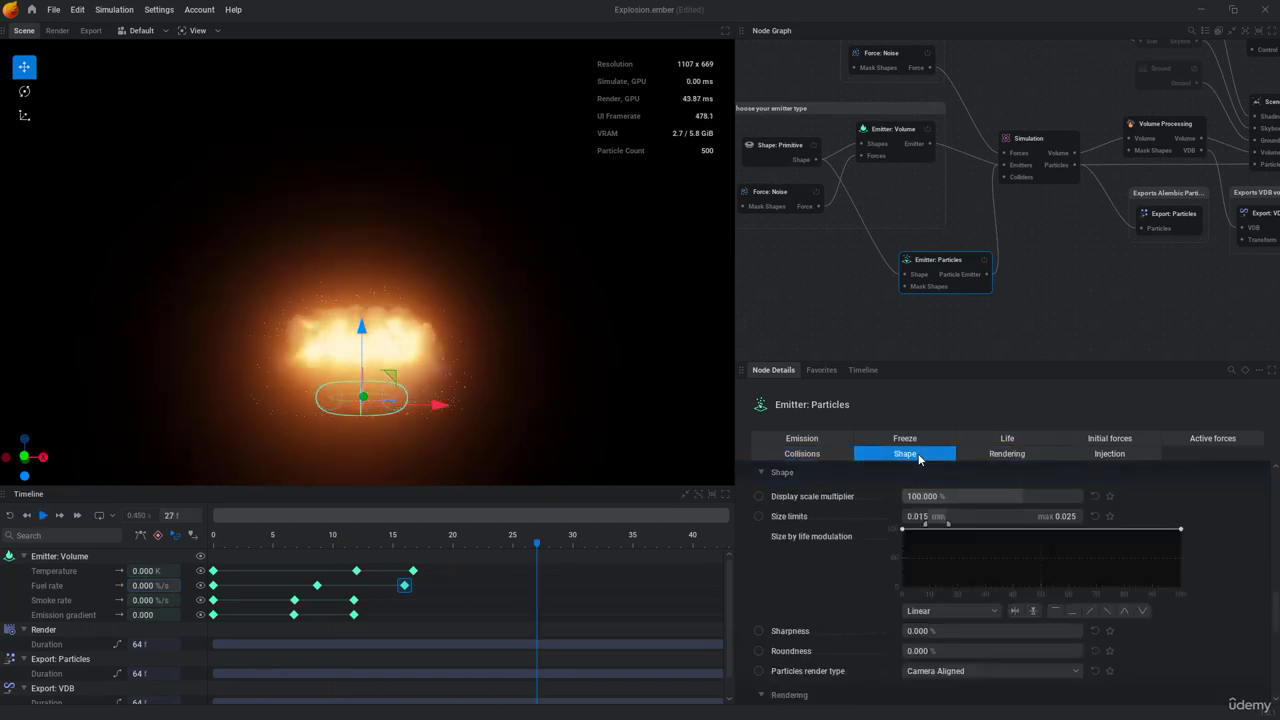
drag(1046, 496, 1082, 496)
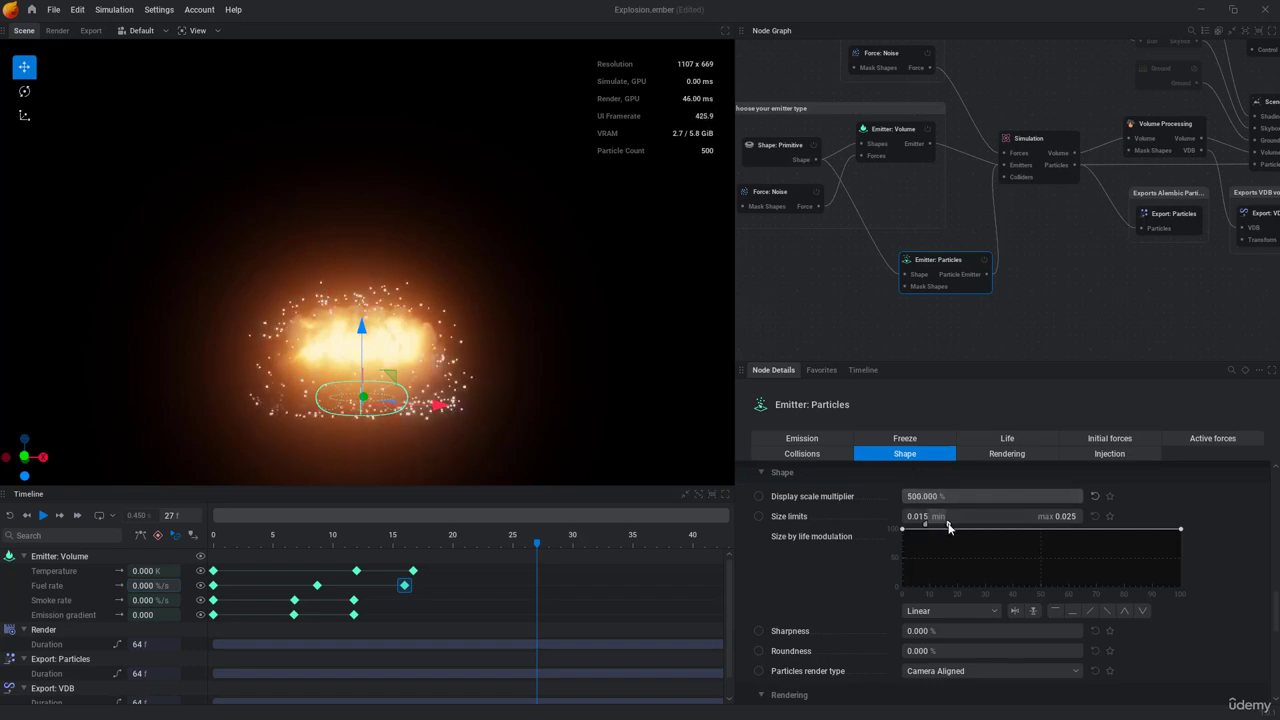
Step: Set the particle size limits to 0.012 minimum and 0.030 maximum
mouse_move(949, 524)
drag(955, 526, 881, 516)
scroll(857, 519, down, 2)
scroll(856, 520, up, 2)
Step: Make the particles' size-by-life curve fall linearly from 100 to 0 and replay the simulation
drag(1180, 530, 1191, 594)
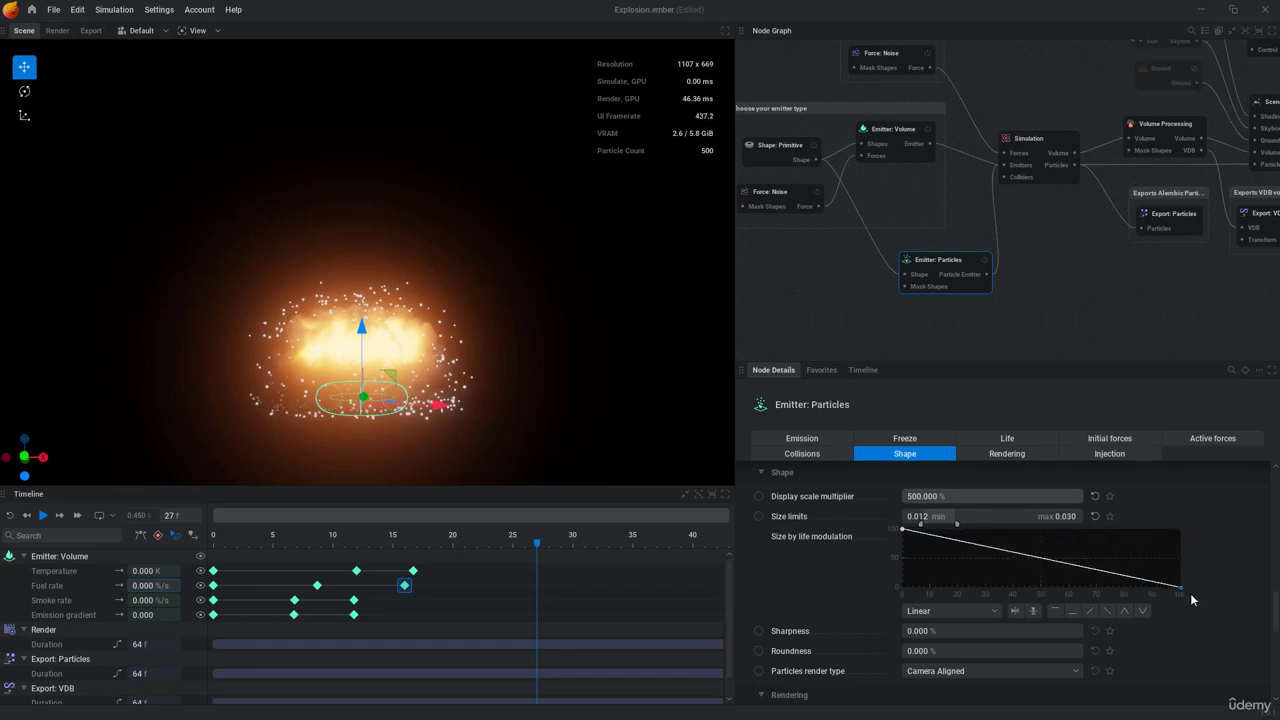
key(space)
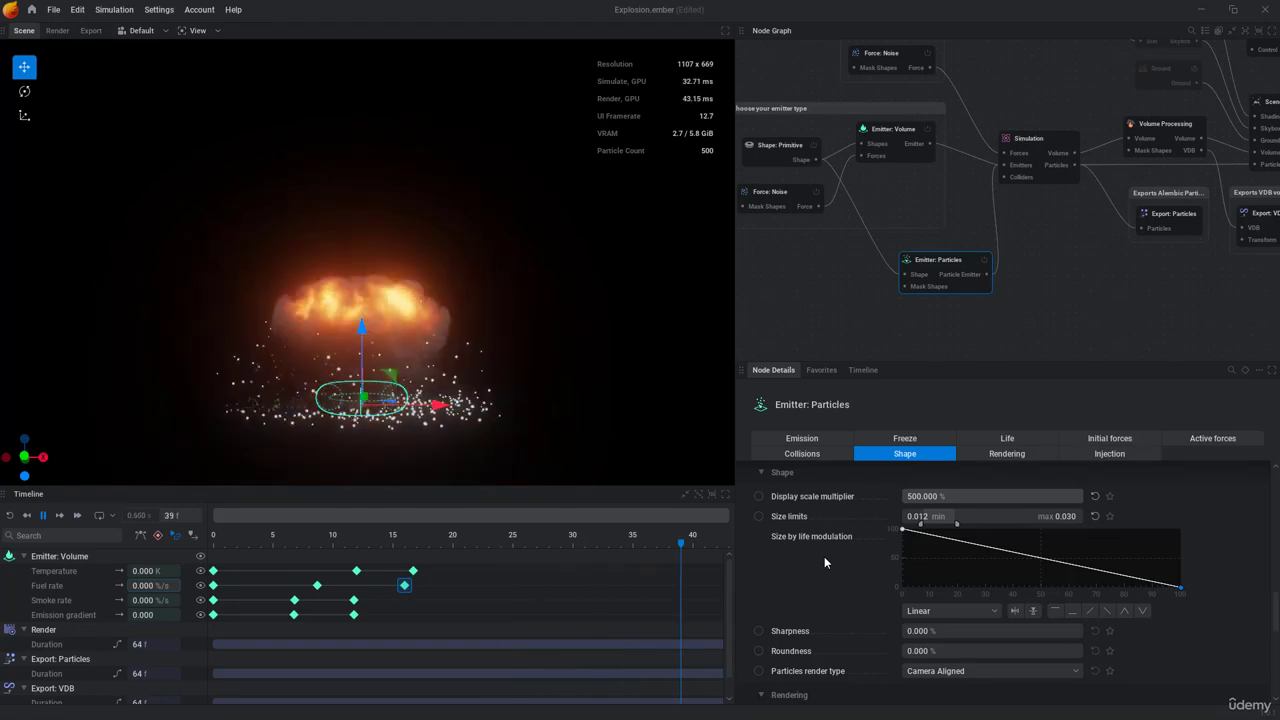
key(space)
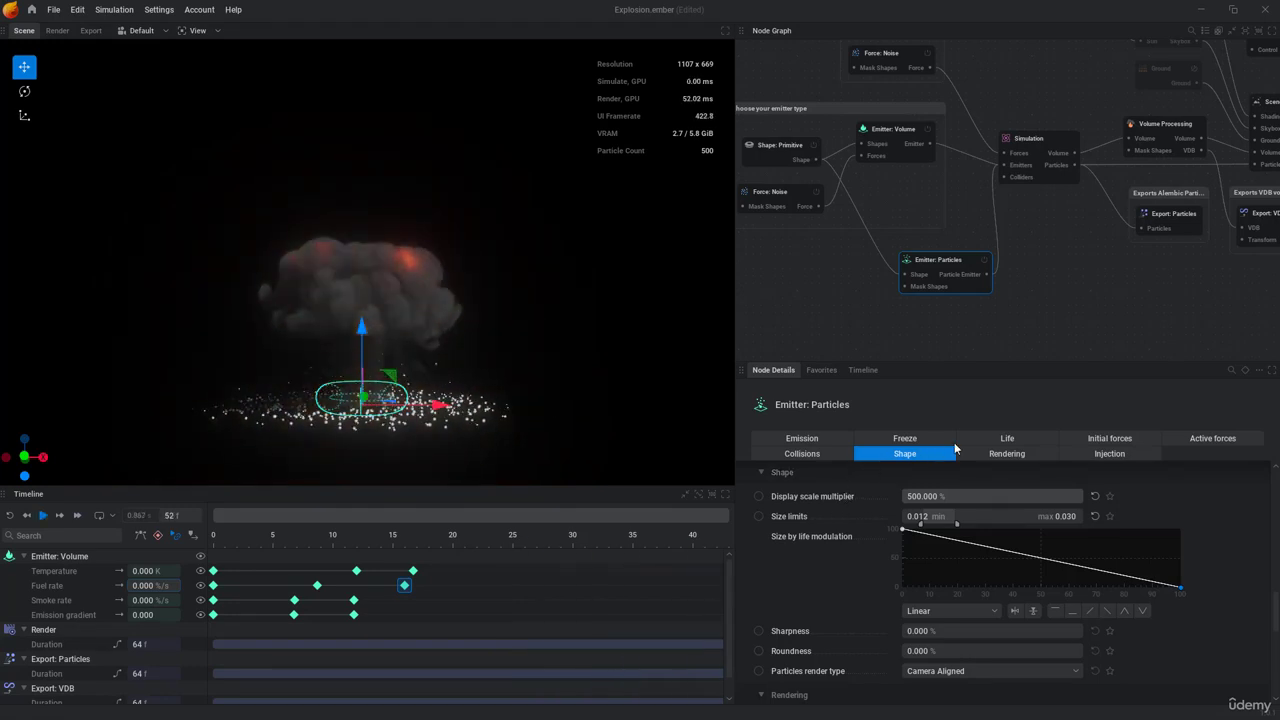
Step: Set the particles' lifetime limits to 0.5 s minimum and 1.2 s maximum and replay the simulation
click(988, 442)
click(915, 496)
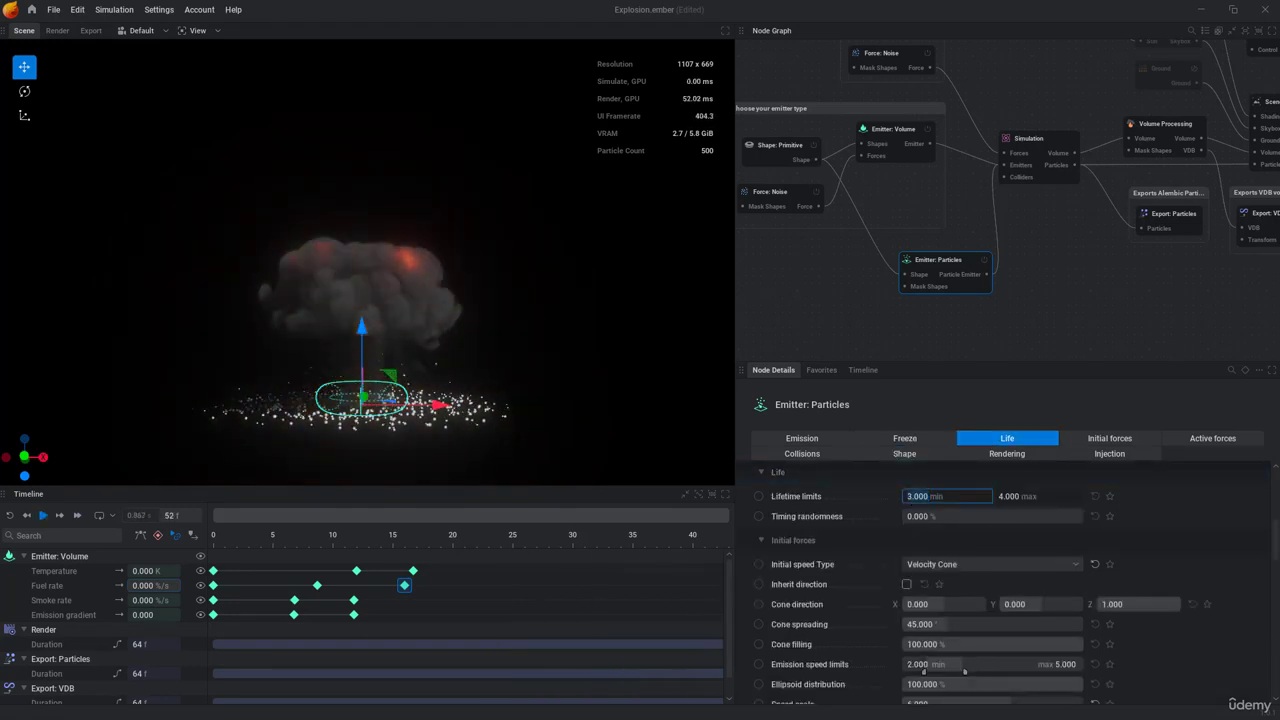
text(0.5)
key(Tab)
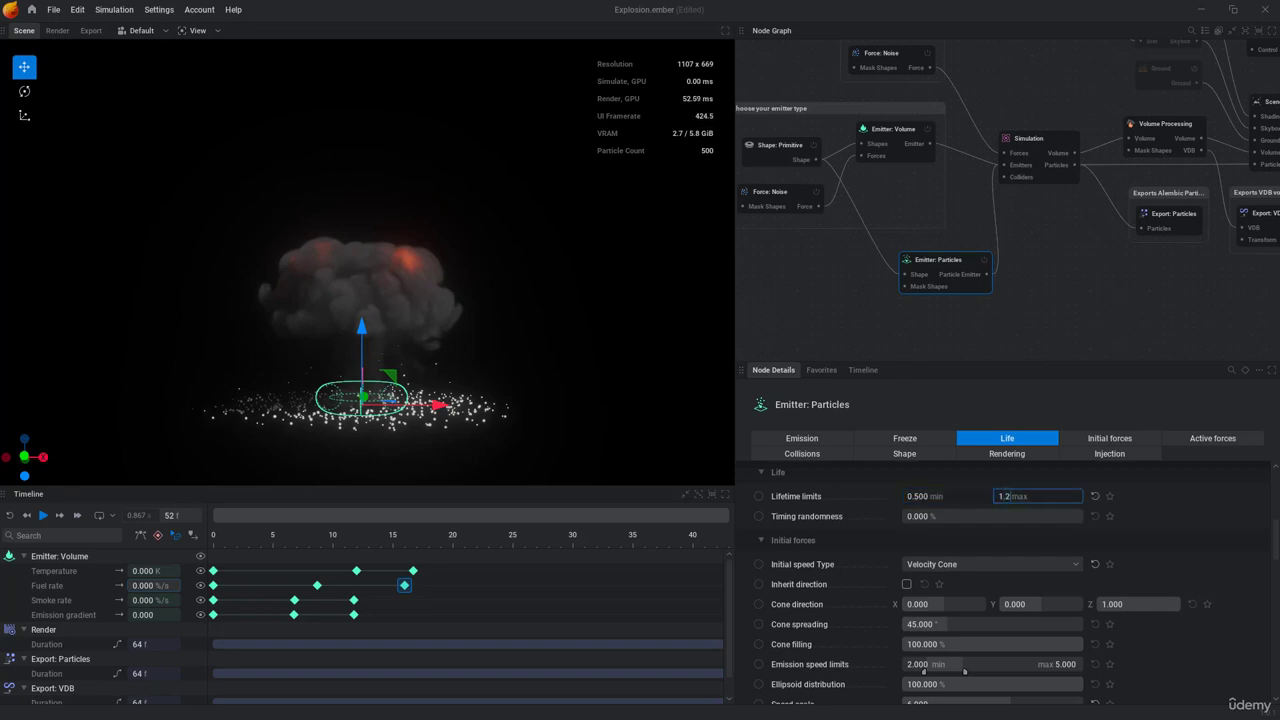
text(1.2)
key(Return)
key(space)
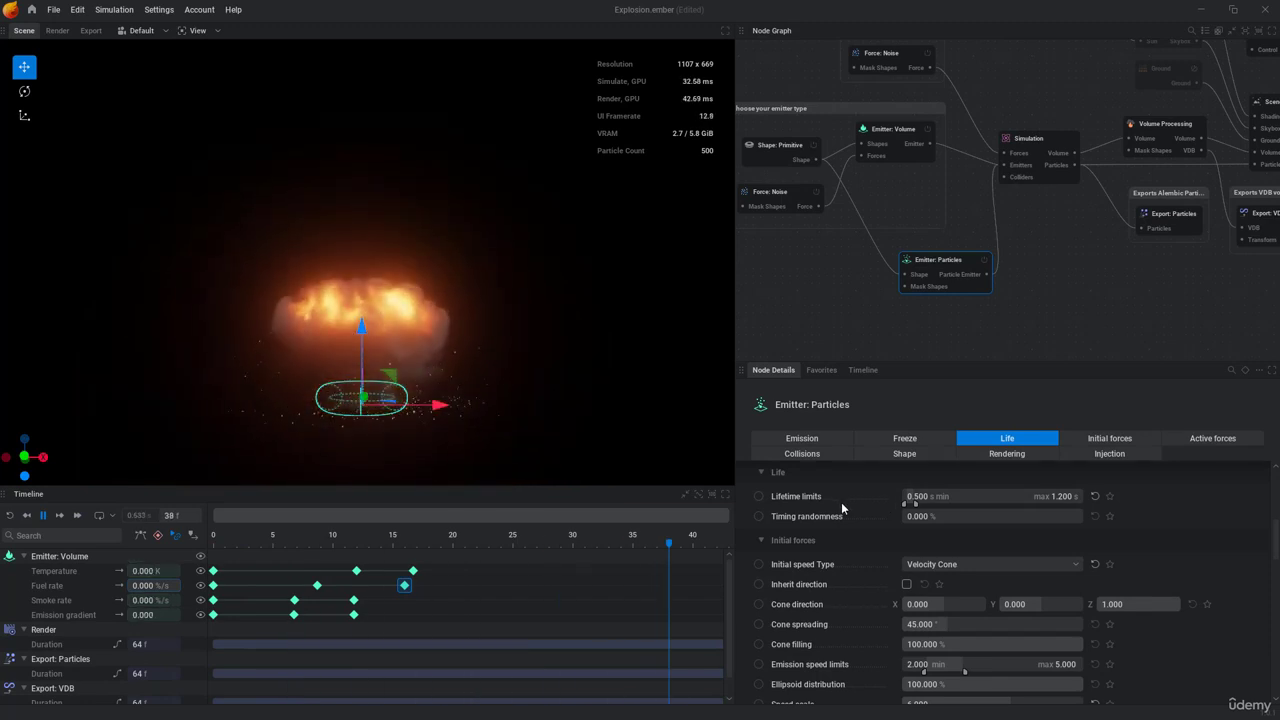
key(space)
Step: Review the particle emitter's rendering, life and shape settings and replay the simulation to check how the particles shrink
click(997, 455)
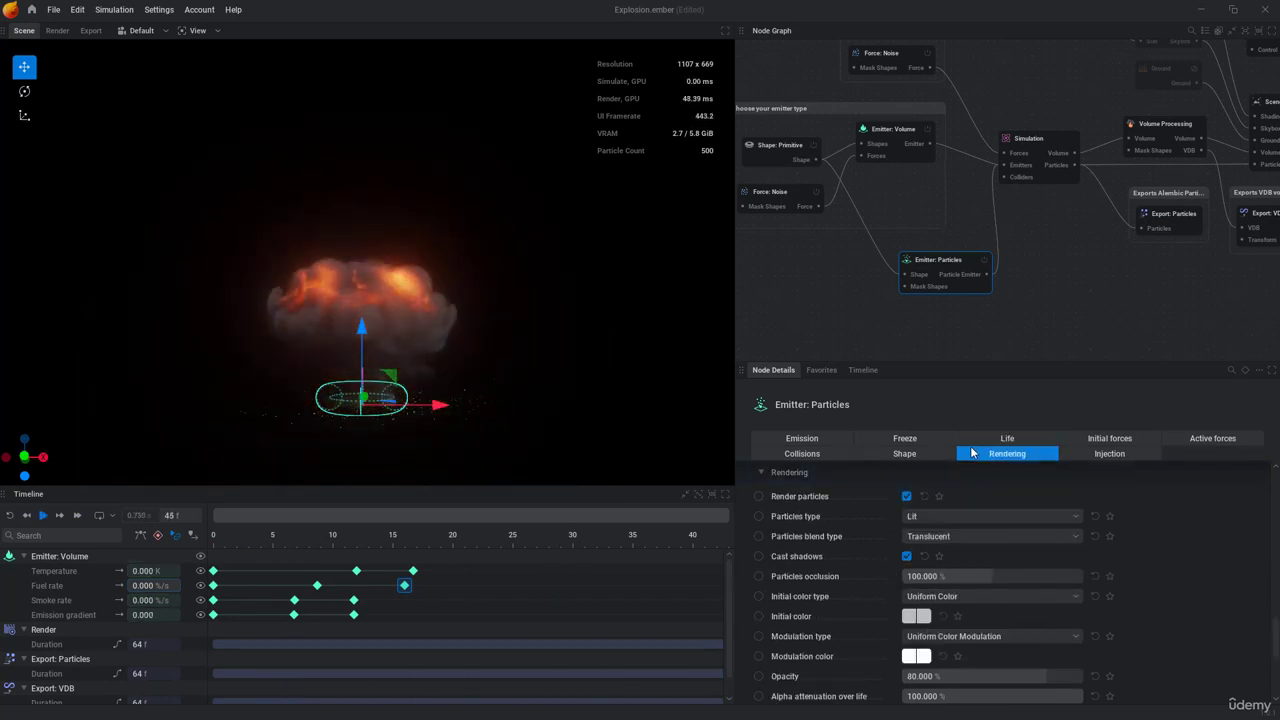
click(1010, 438)
click(915, 455)
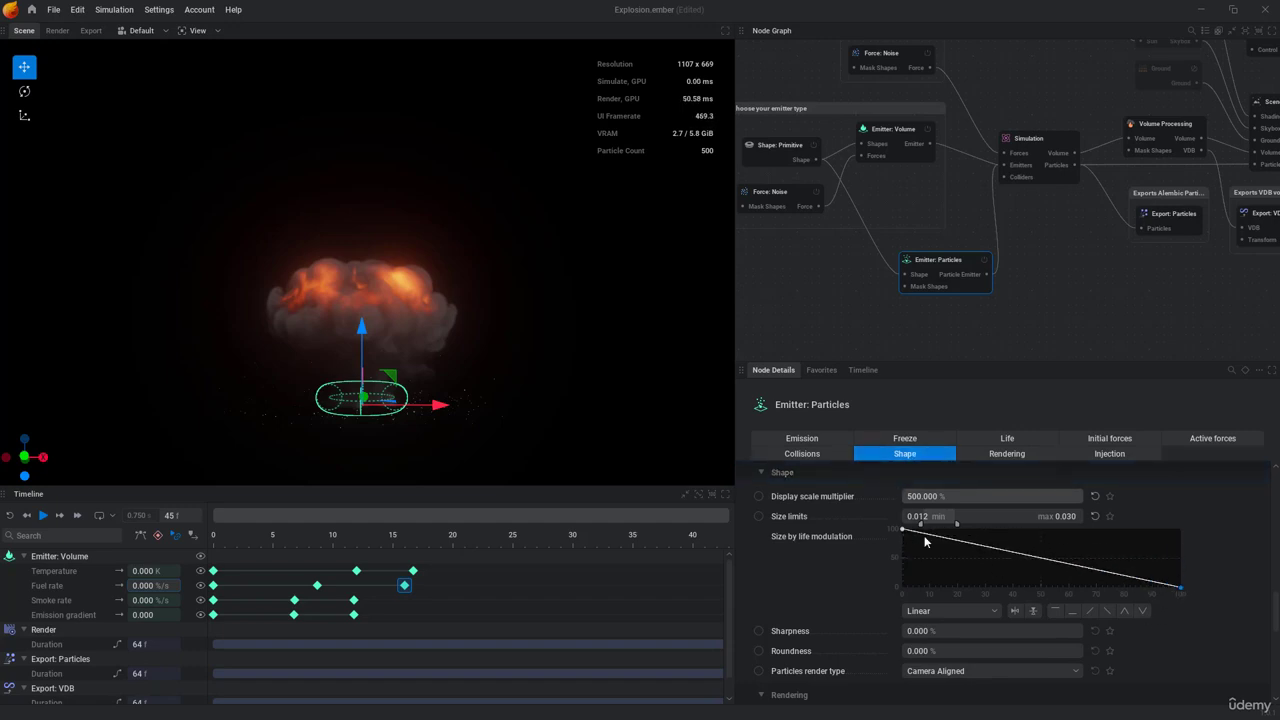
key(space)
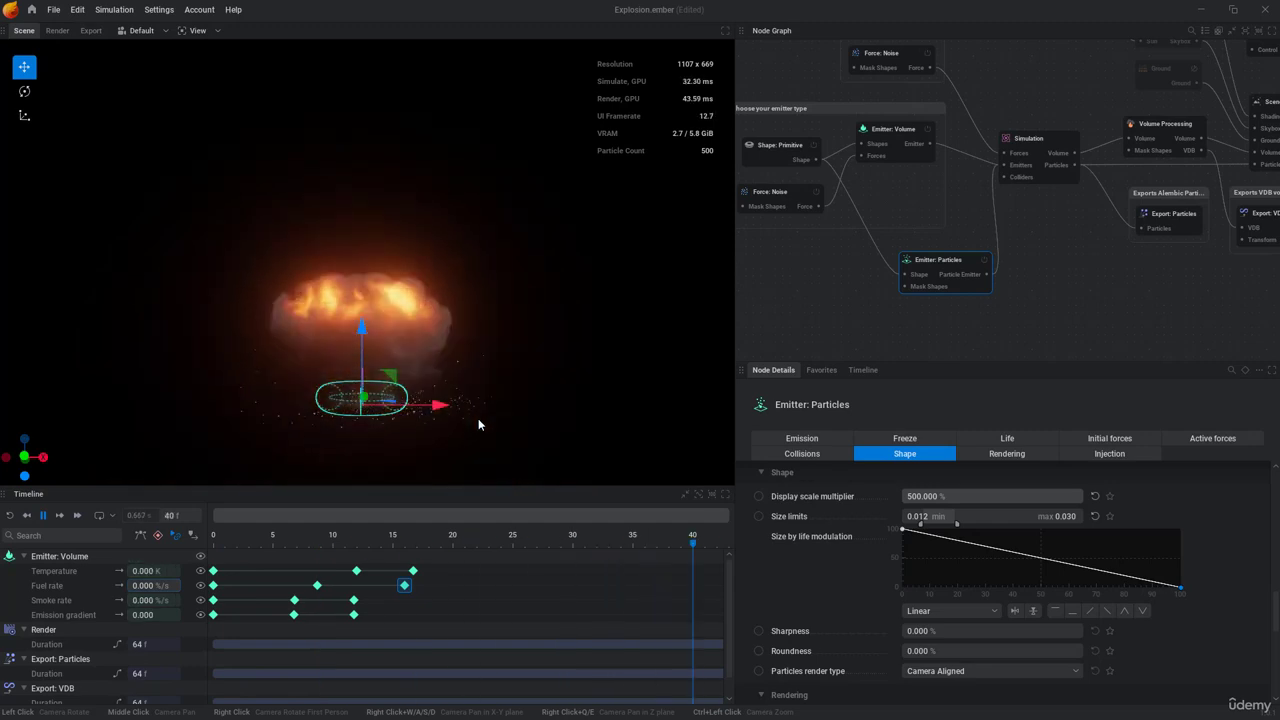
key(space)
Step: Set the particles' initial color to the bright orange #FF6000
click(1010, 454)
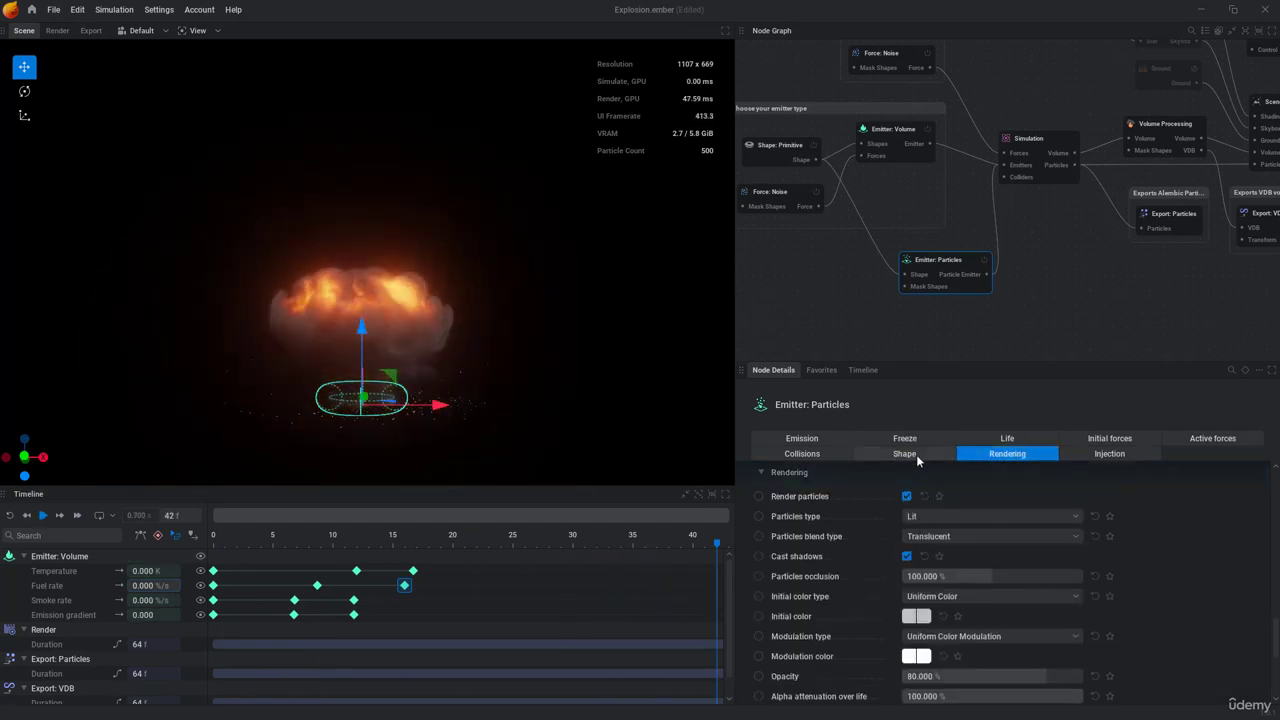
scroll(853, 530, down, 1)
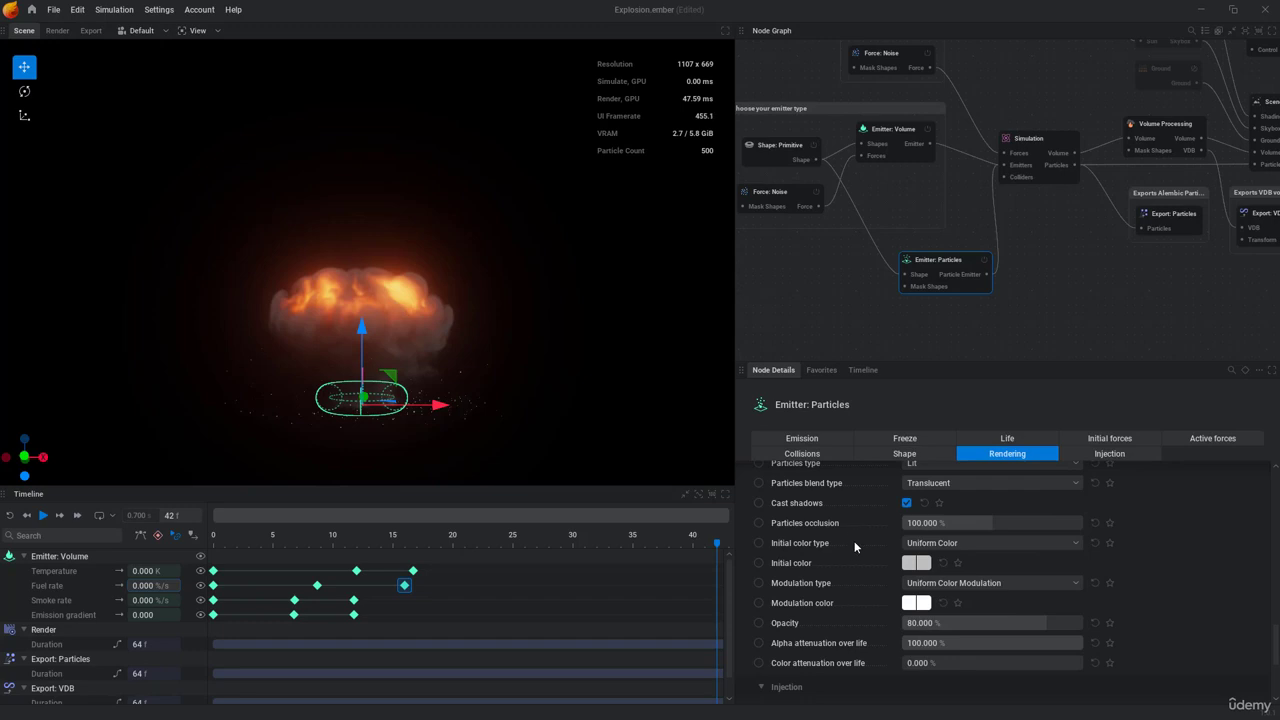
click(915, 564)
mouse_move(1079, 458)
mouse_down()
mouse_move(1073, 446)
mouse_move(1053, 465)
mouse_move(1081, 456)
mouse_up()
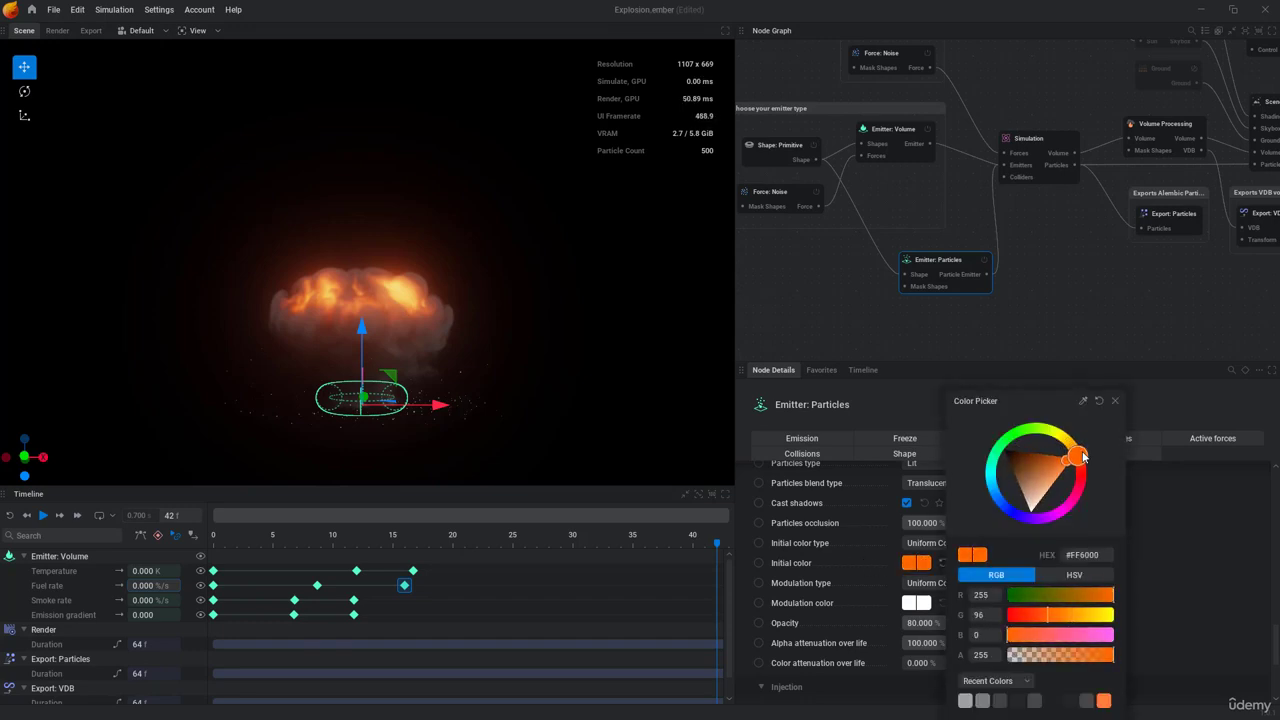
click(1116, 402)
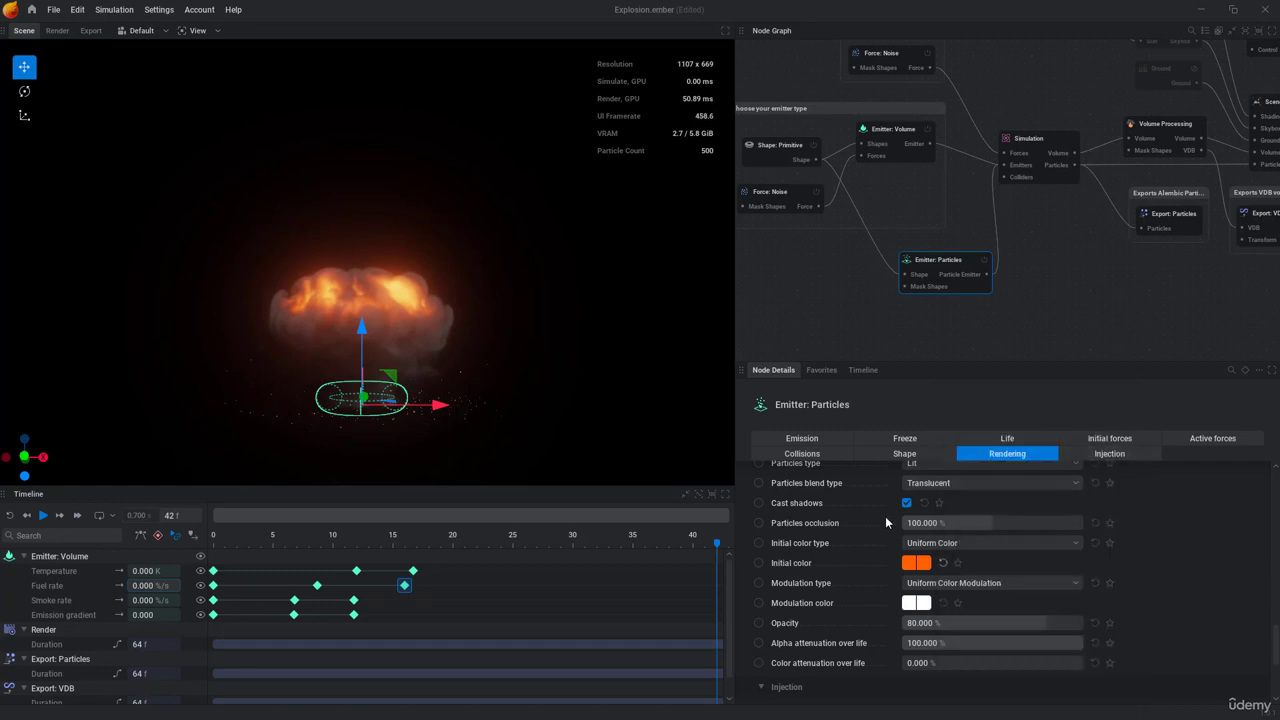
Step: Change the particles' type to Emissive
scroll(928, 476, up, 2)
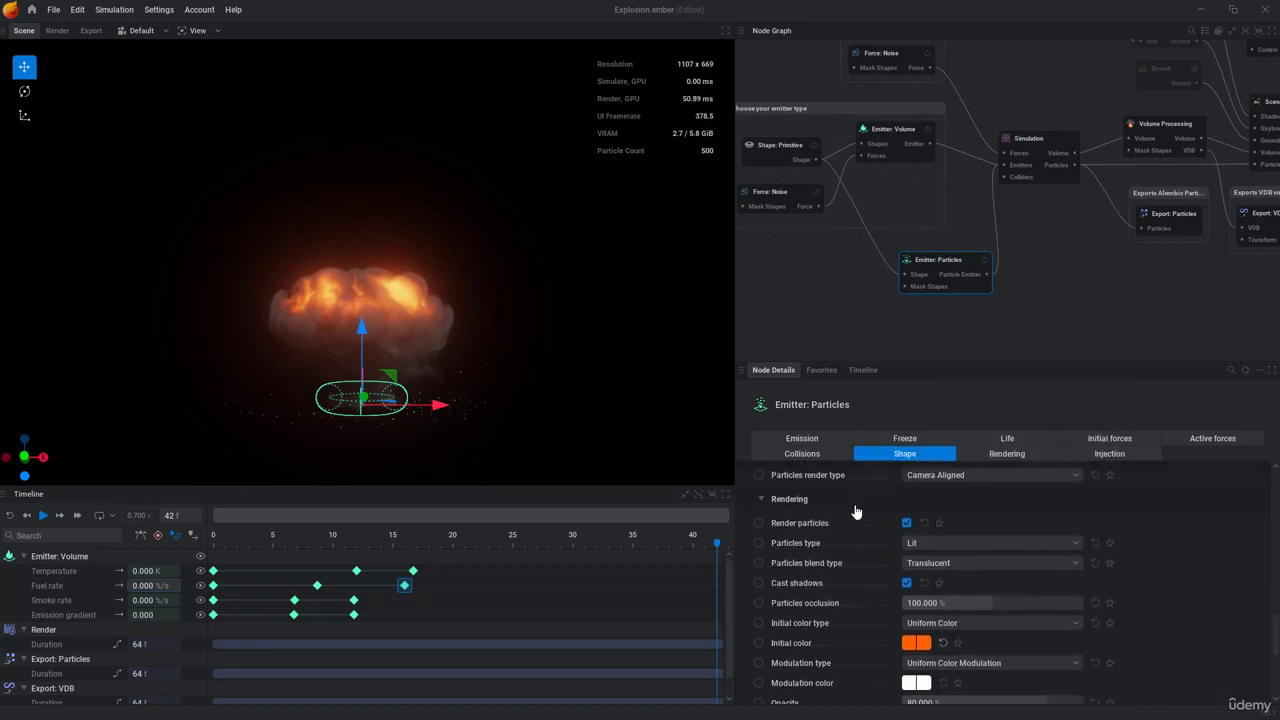
click(929, 545)
click(927, 580)
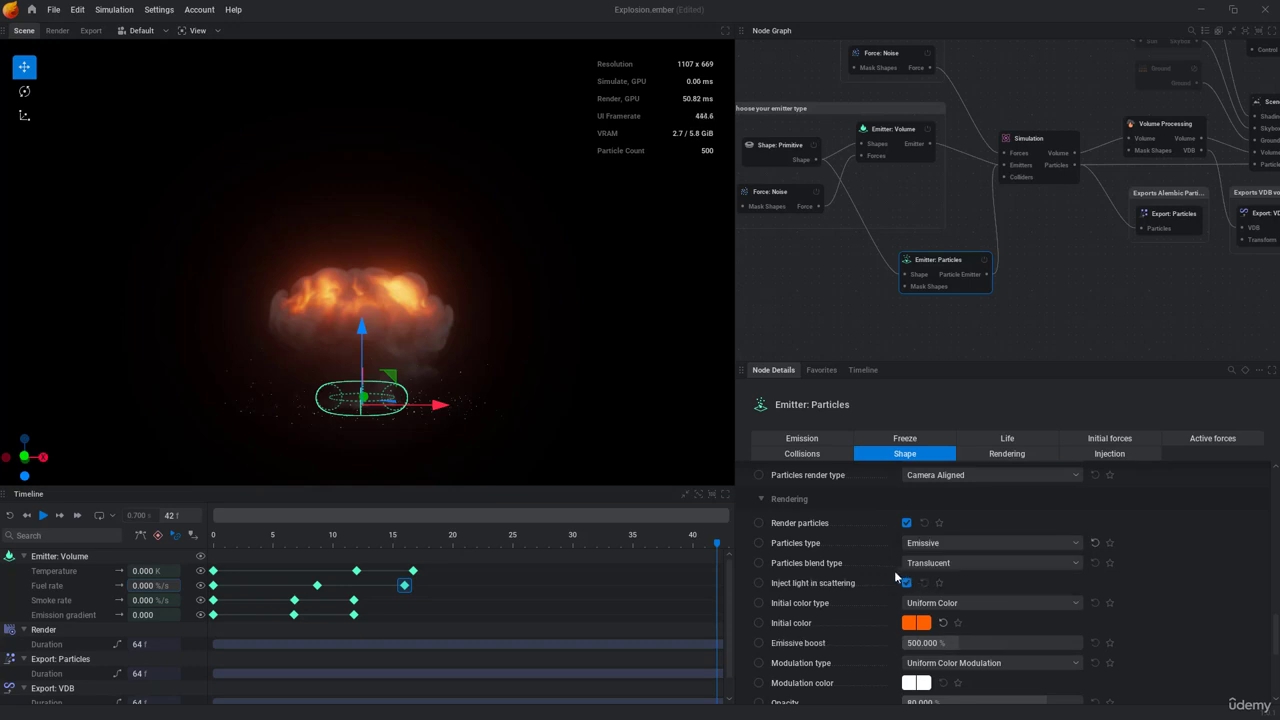
Step: Raise the particles' emissive boost to about 4556% and replay the simulation
scroll(920, 600, down, 1)
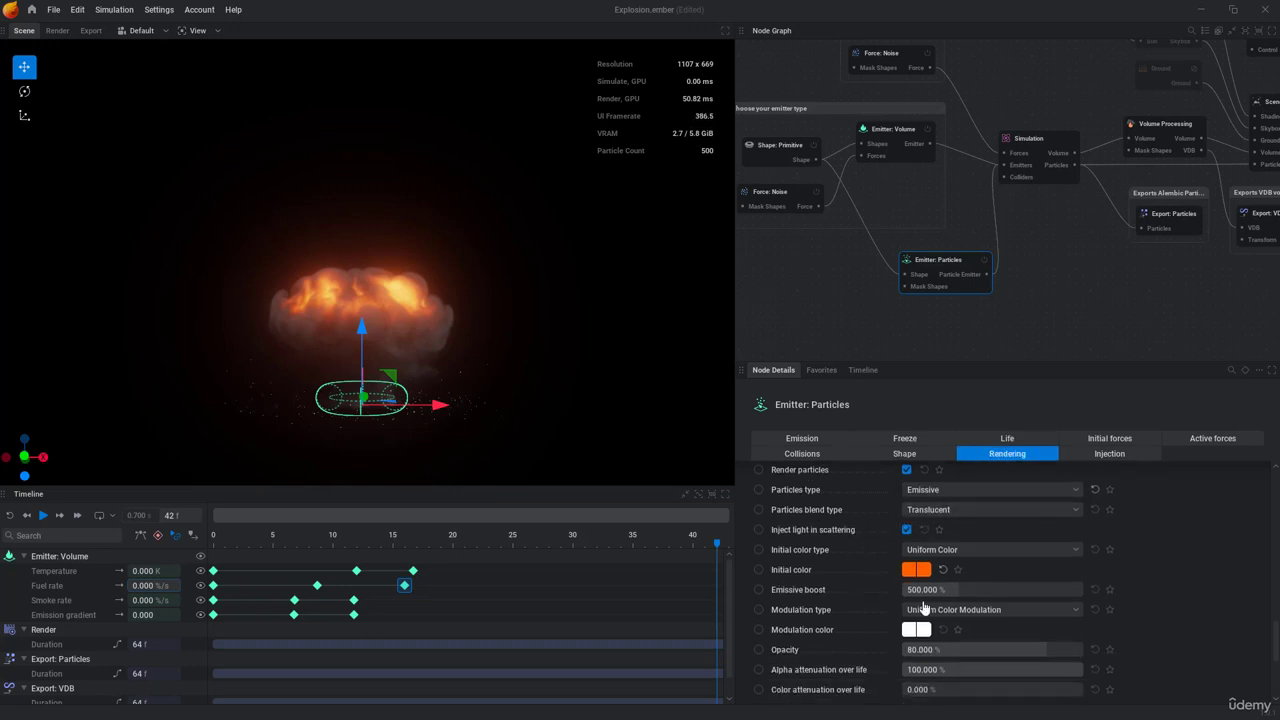
drag(960, 590, 951, 590)
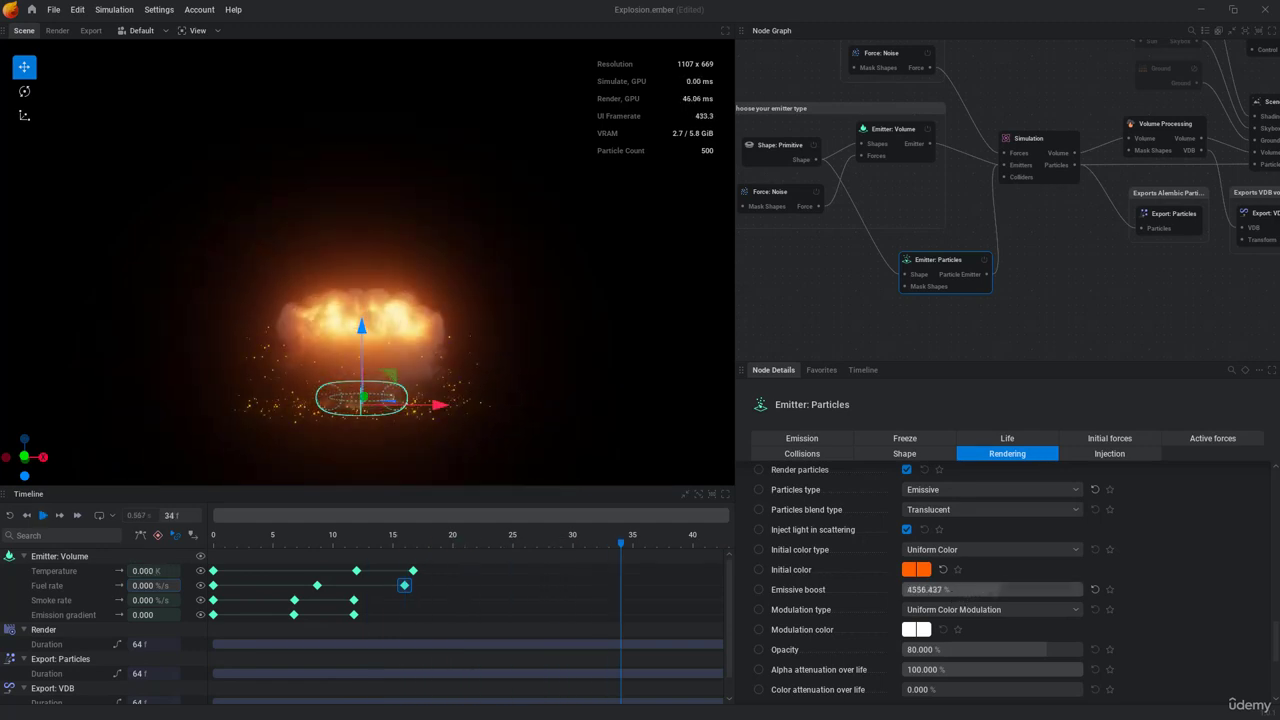
key(space)
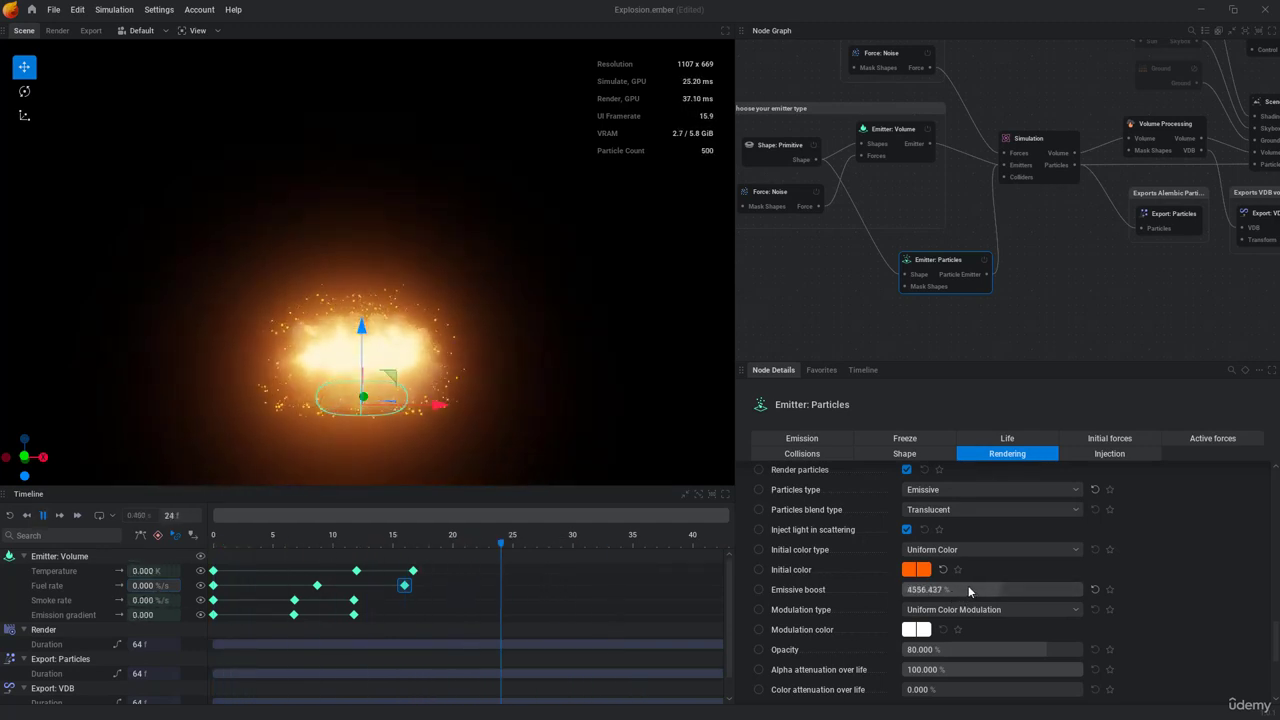
key(space)
Step: Darken the particles' initial color to the deep orange-brown #8A3400 and replay the simulation
scroll(918, 596, up, 1)
click(909, 624)
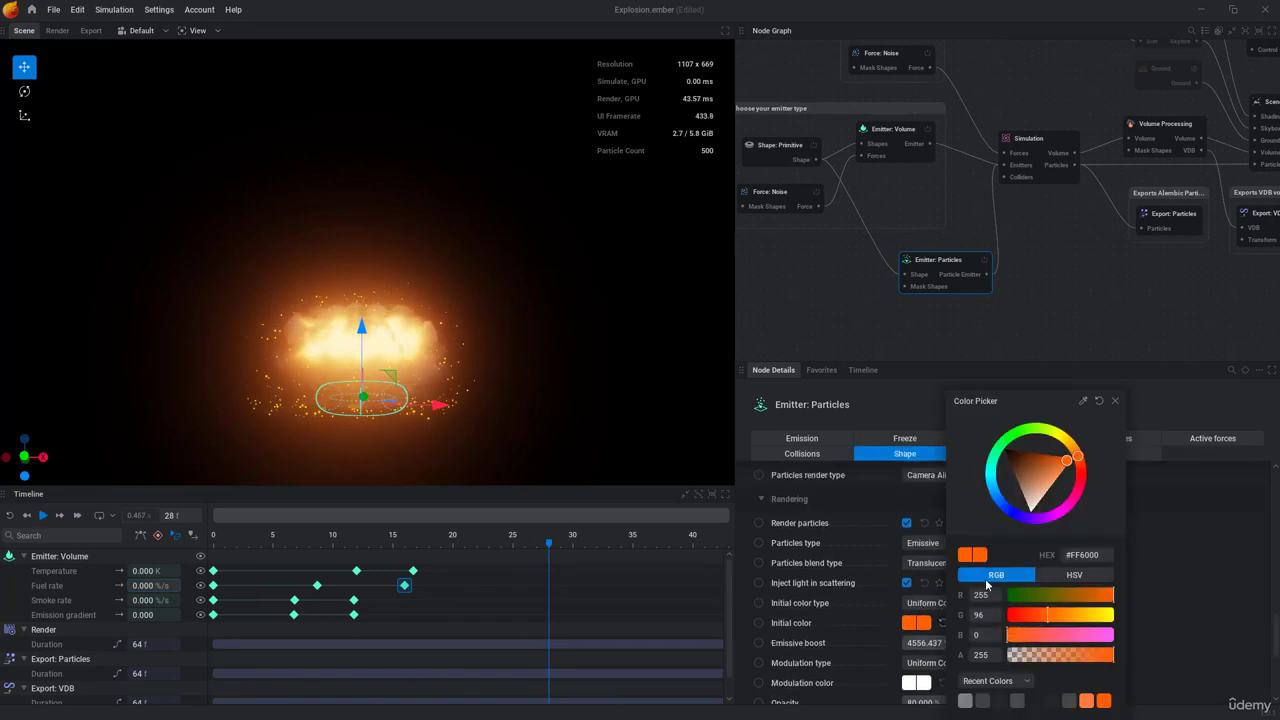
drag(1063, 466, 1040, 457)
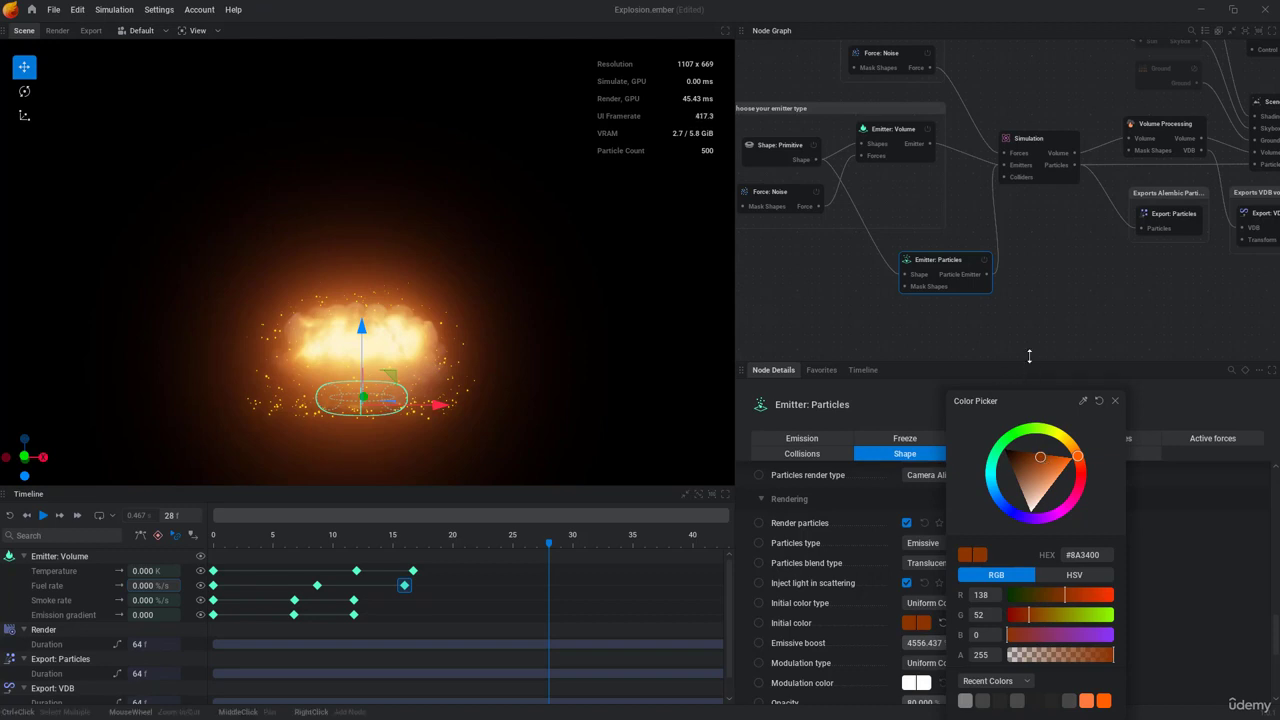
click(1115, 404)
key(space)
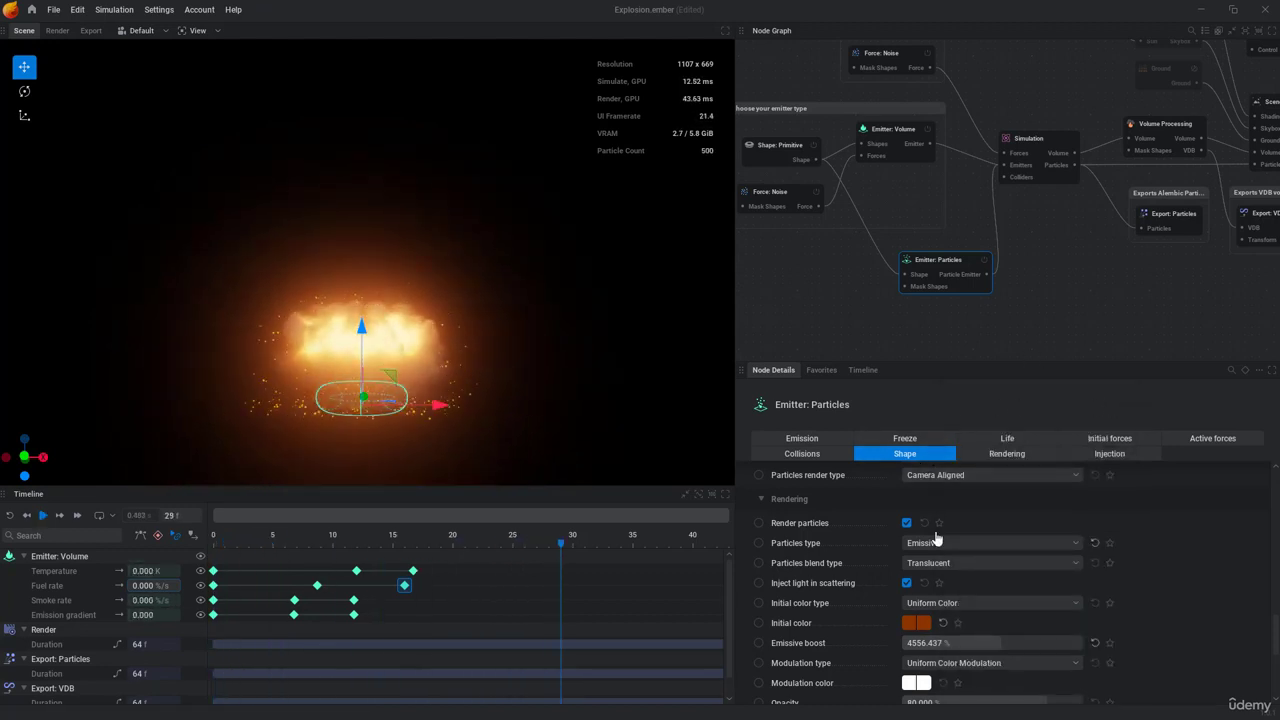
Step: Lower the particles' emissive boost to about 2642% and replay the simulation
drag(991, 644, 970, 644)
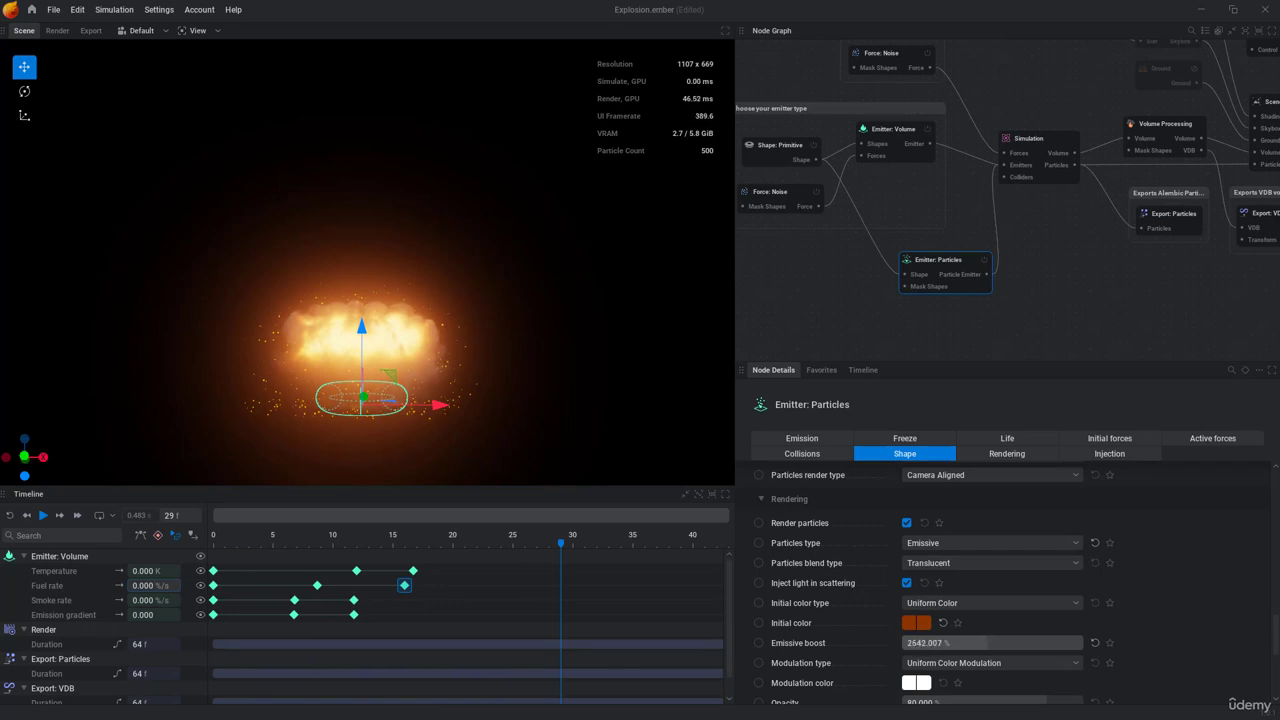
key(space)
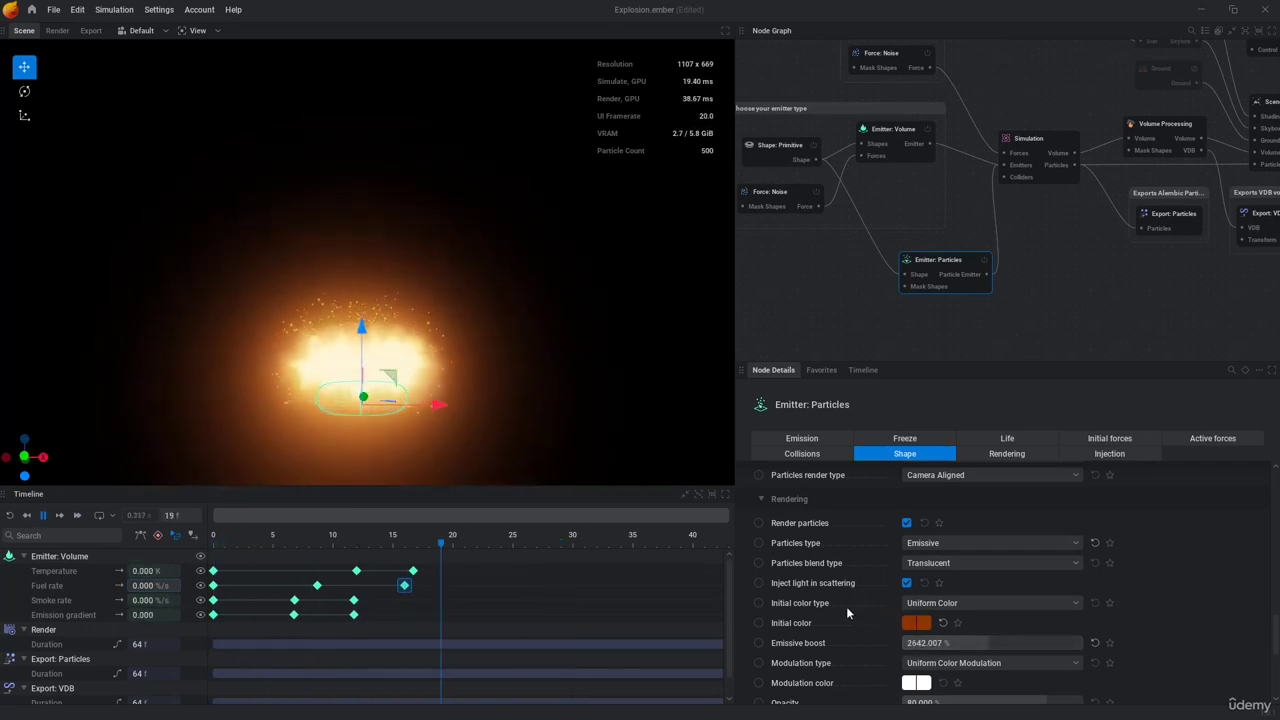
key(space)
key(space)
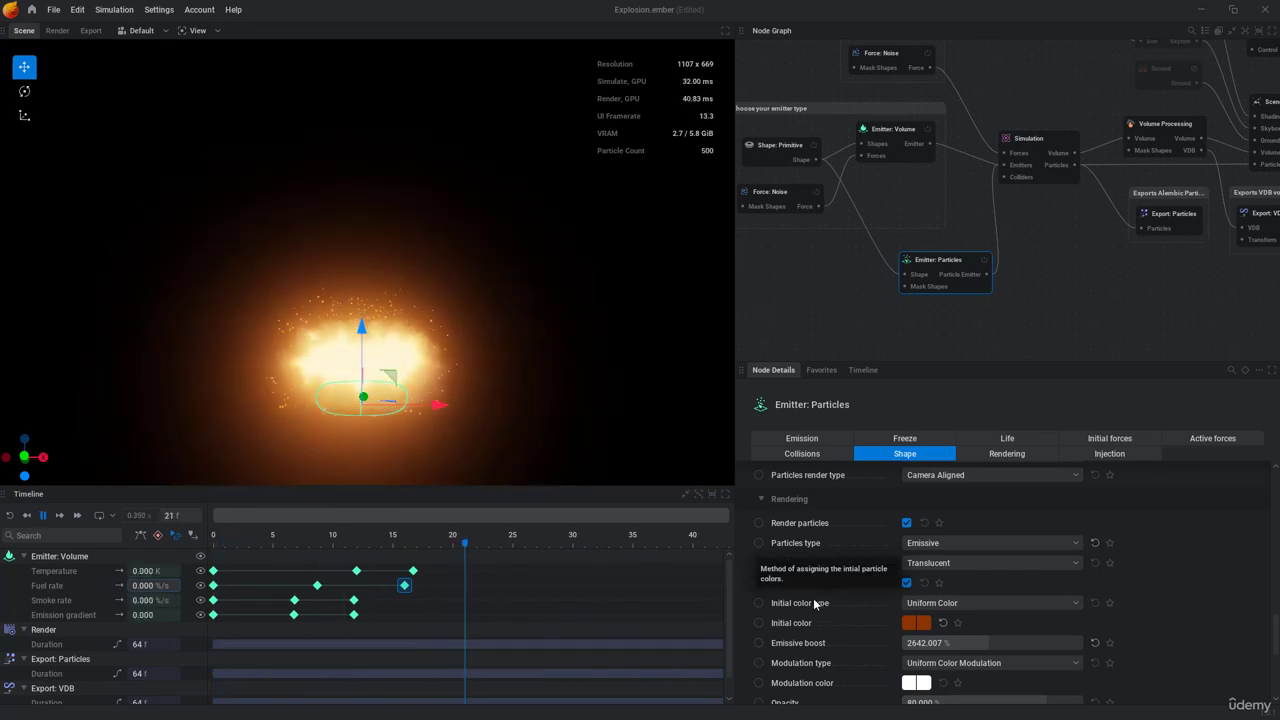
Step: Try a muted, desaturated brown as the particles' initial color and replay the simulation
click(912, 626)
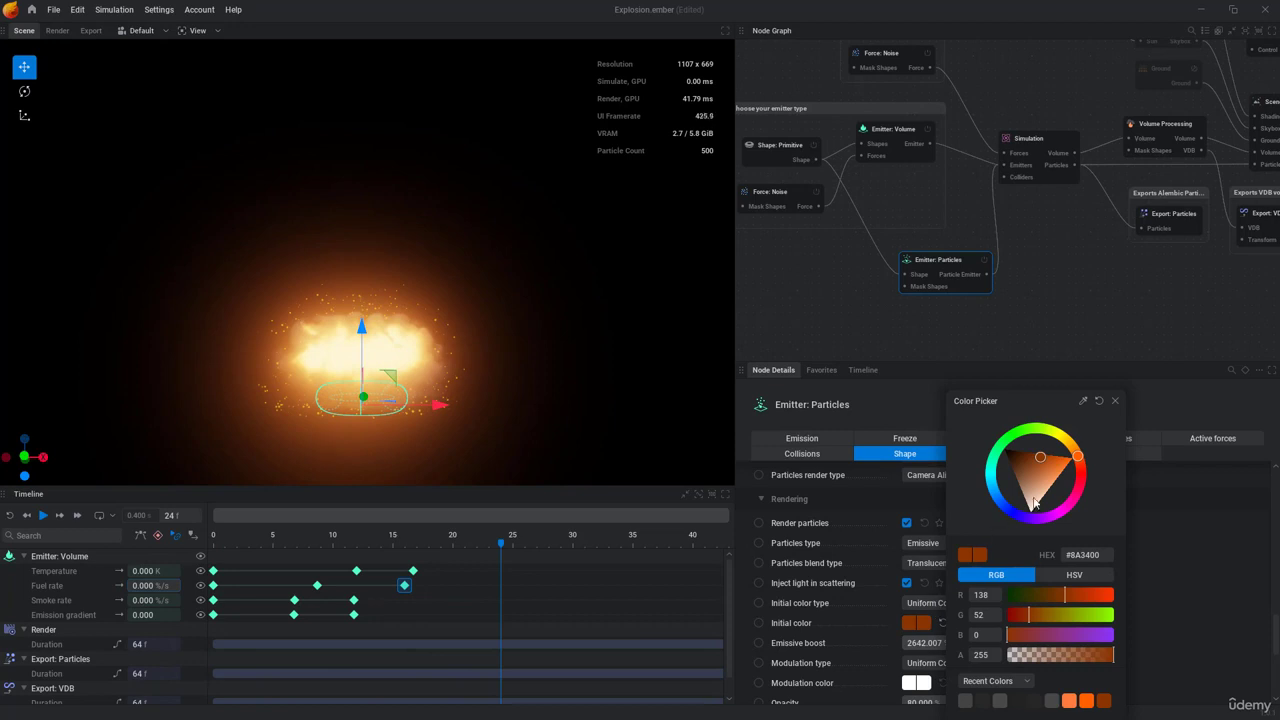
mouse_move(1040, 454)
mouse_down()
mouse_move(1023, 454)
mouse_move(1027, 474)
mouse_up()
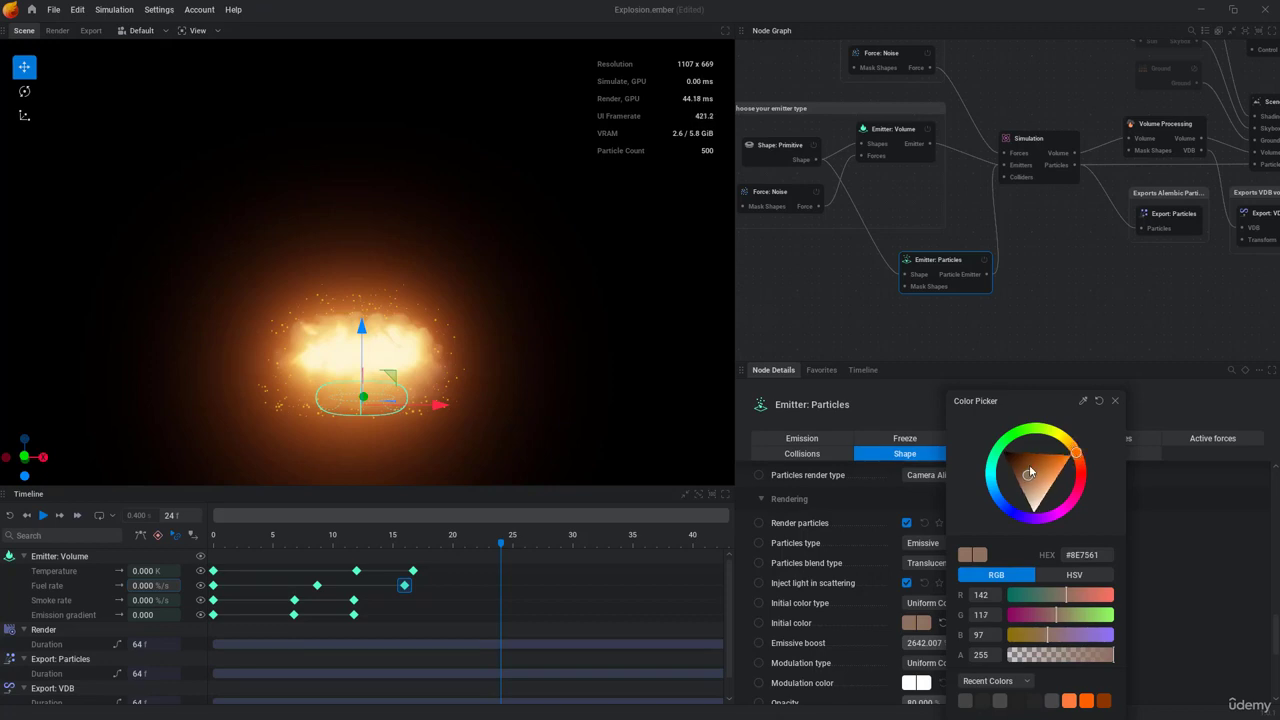
click(1114, 402)
key(space)
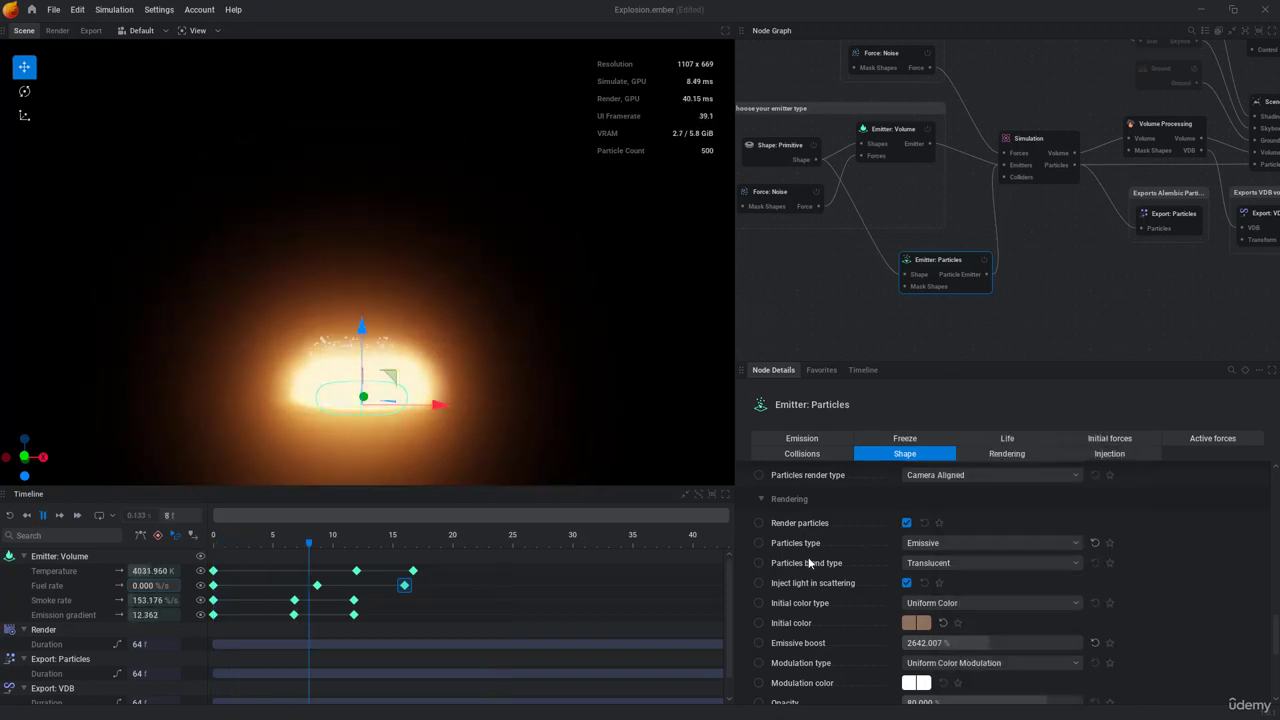
key(space)
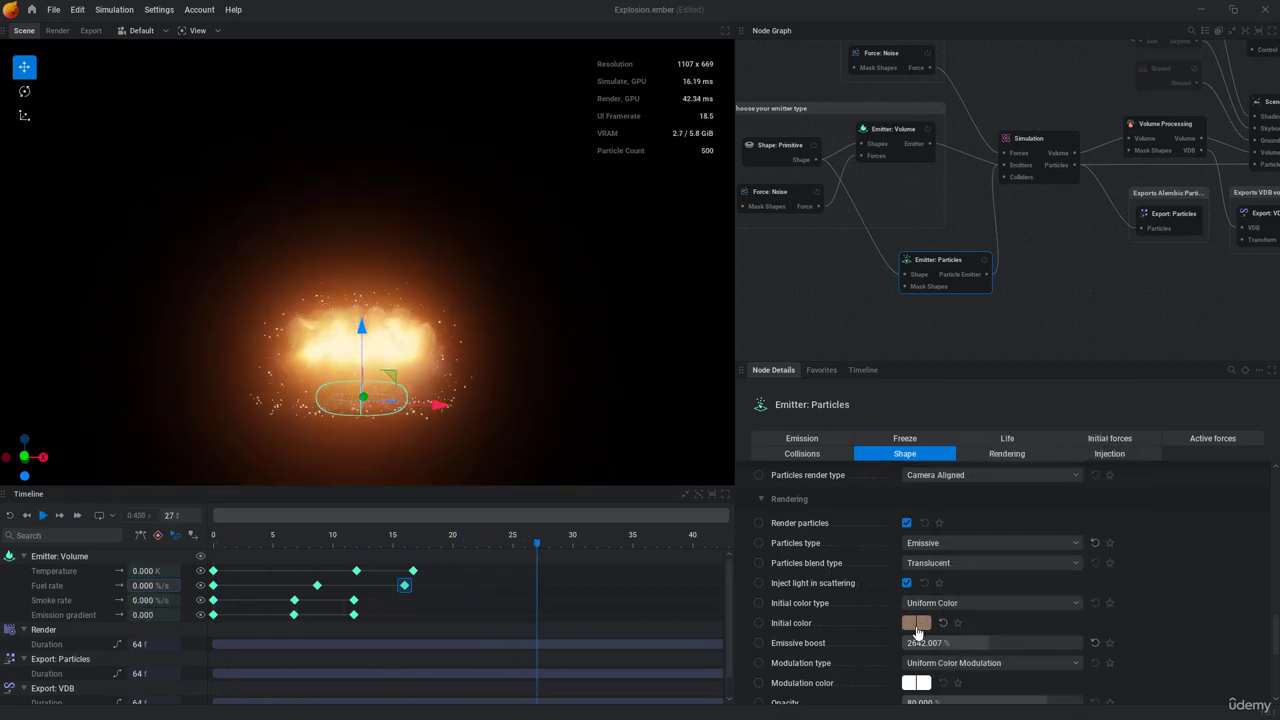
Step: Set the particles' initial color to the saturated dark orange #8F4100 and replay the simulation
click(914, 624)
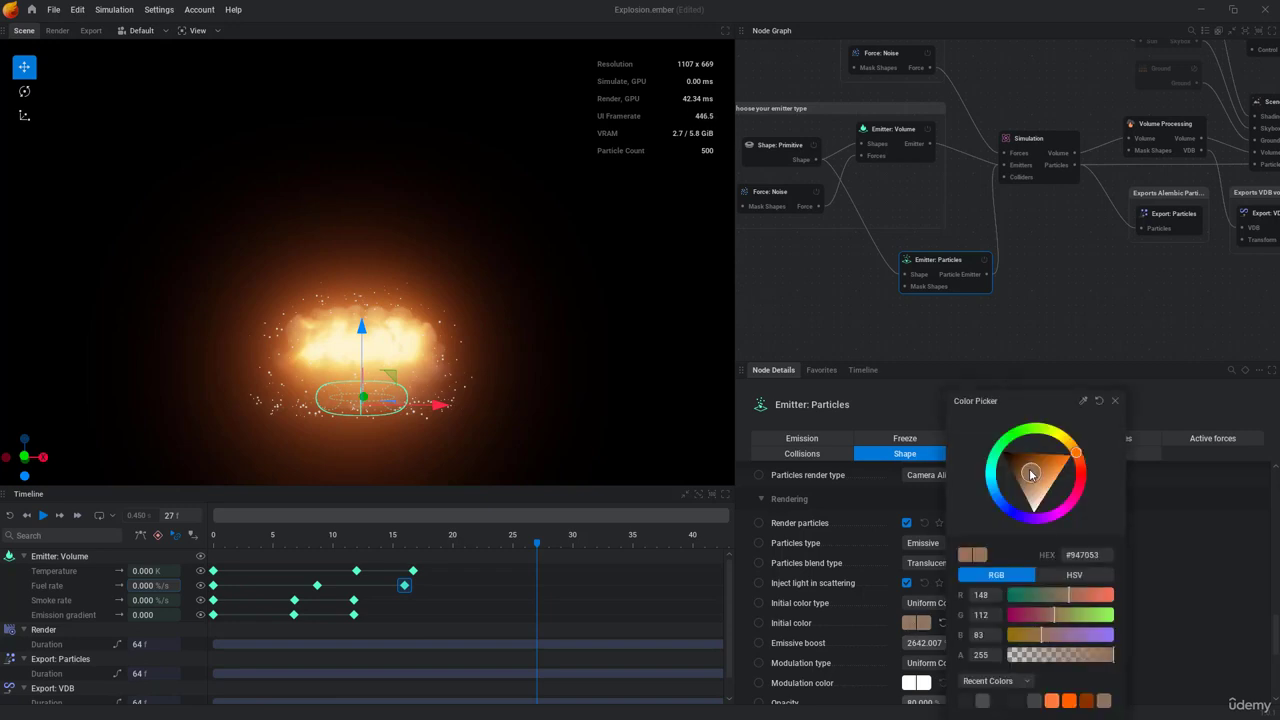
drag(1031, 472, 1037, 459)
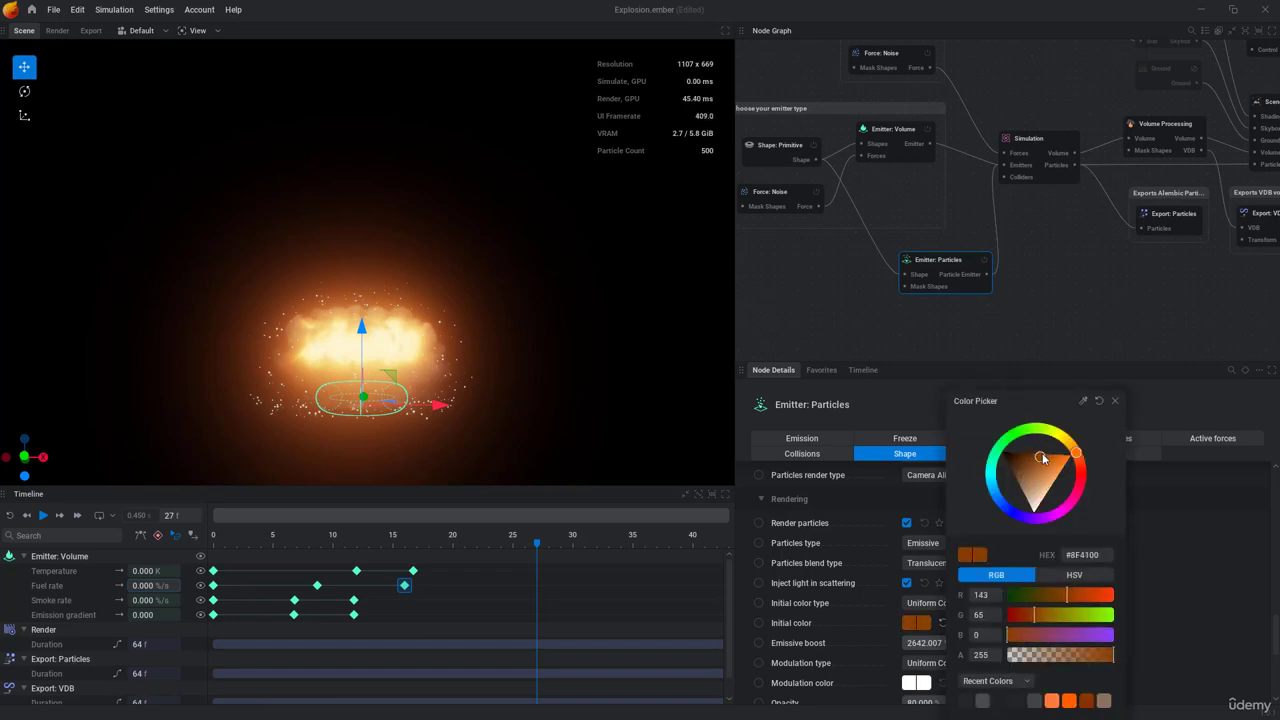
click(1113, 404)
key(space)
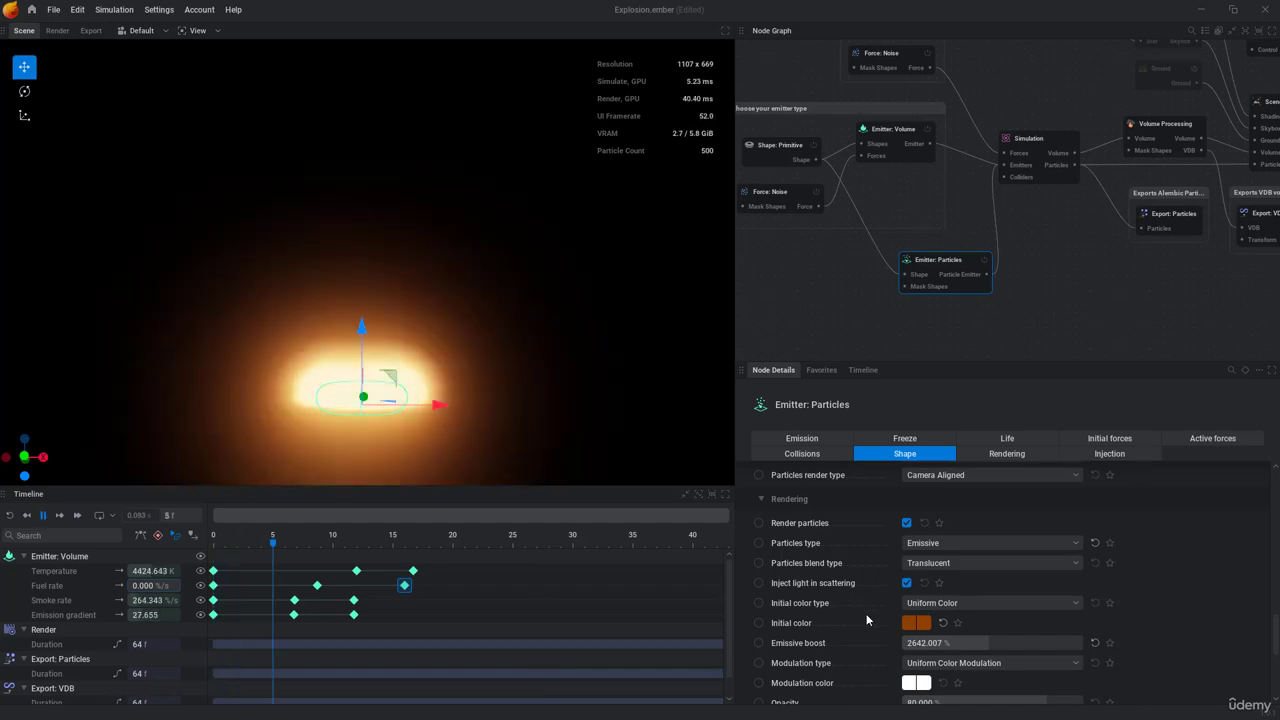
Step: Lower the particles' emissive boost to about 1151% and replay the simulation
key(space)
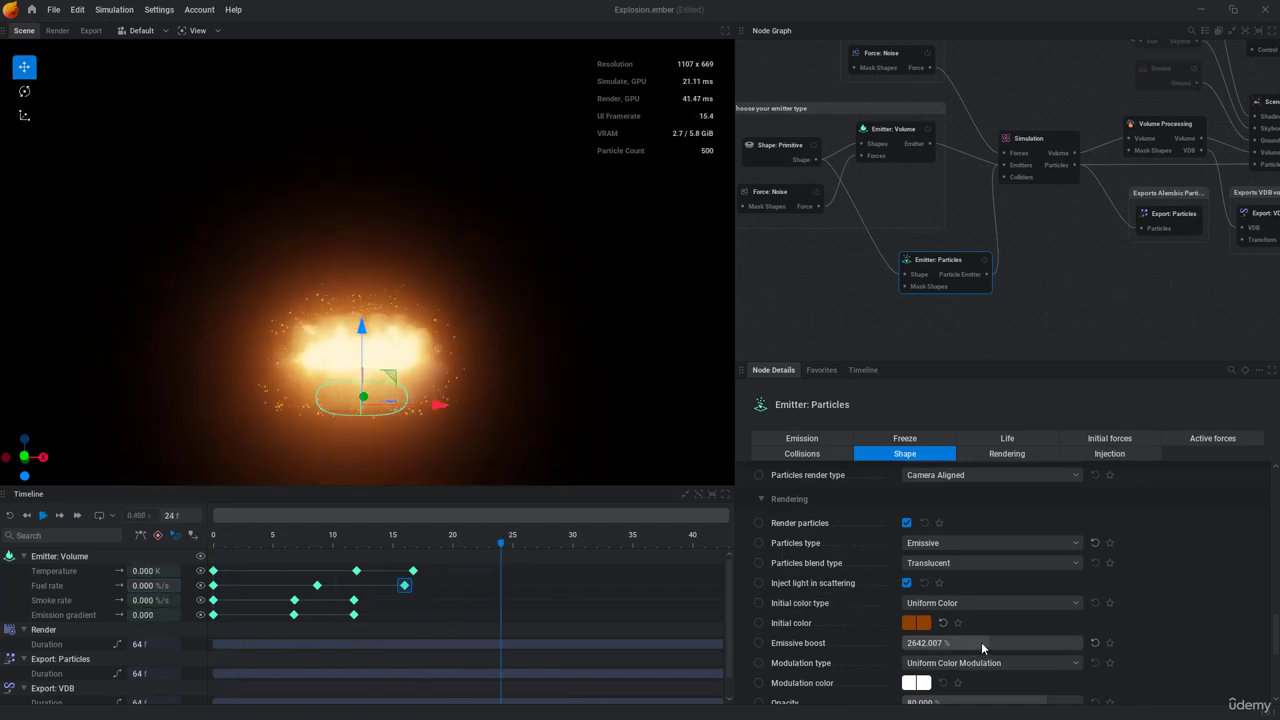
key(space)
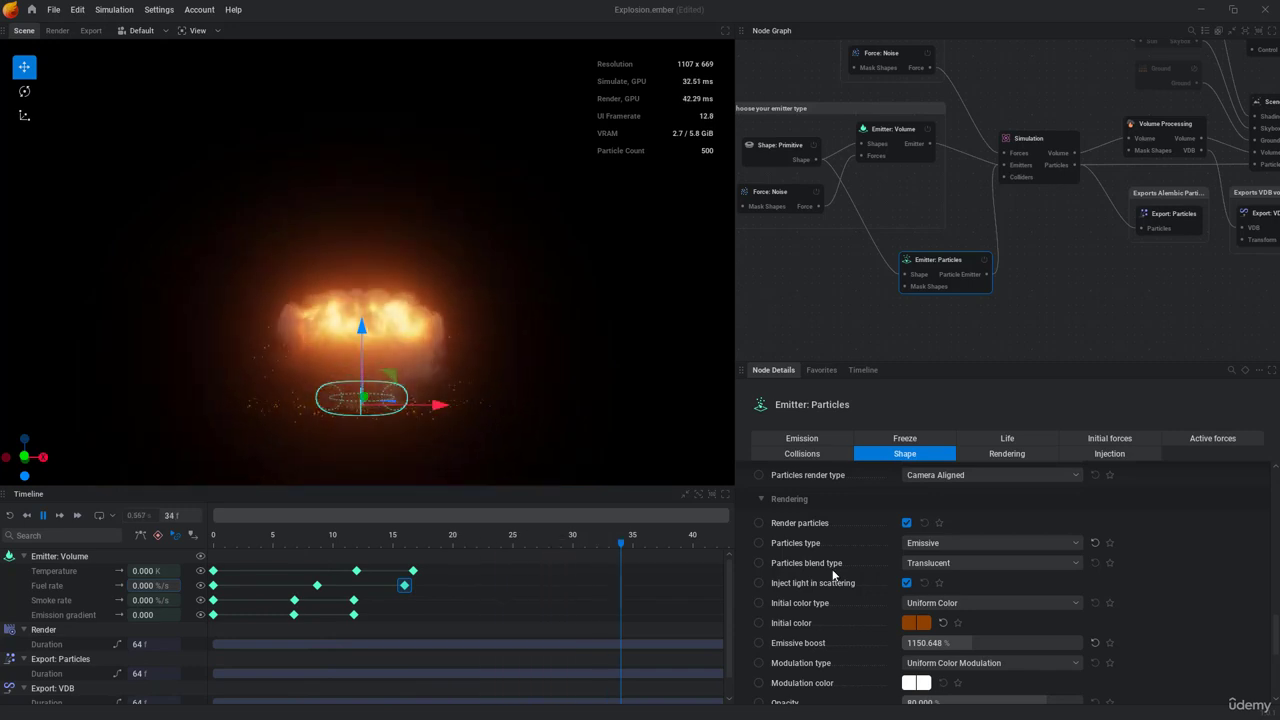
key(space)
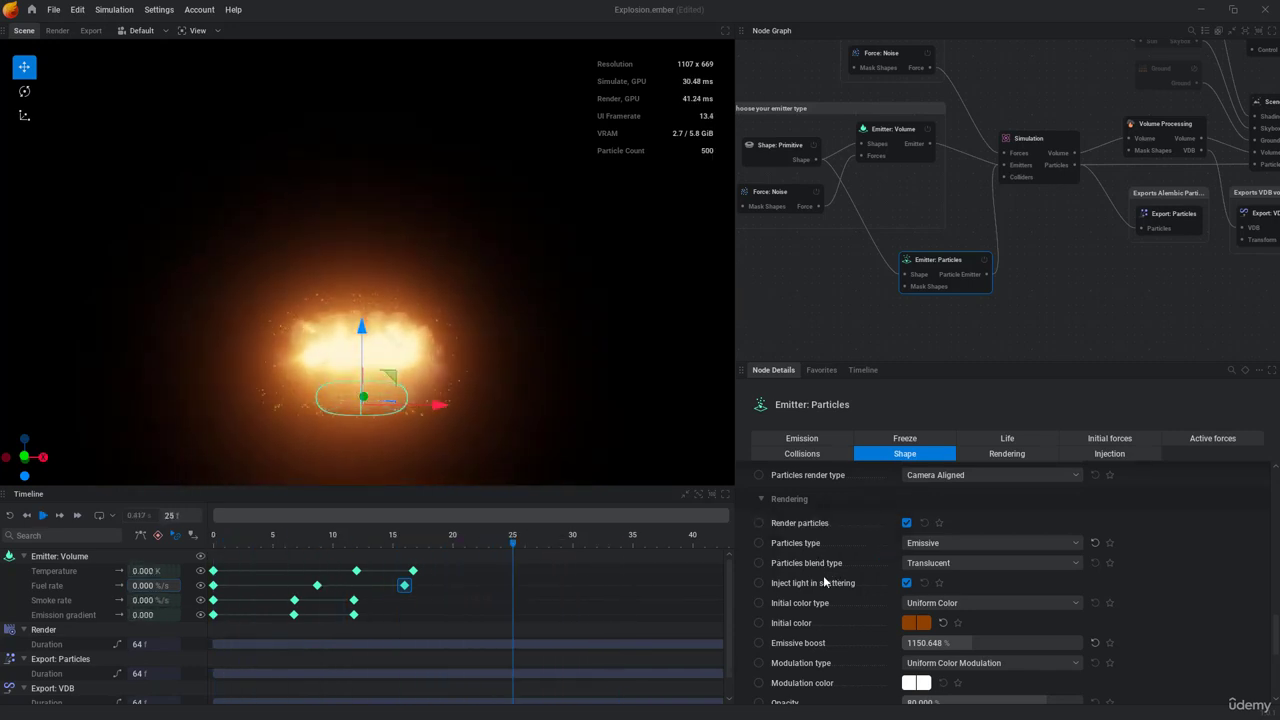
Step: Change the particles' render type to Velocity Aligned
scroll(826, 594, down, 2)
scroll(828, 602, down, 1)
scroll(831, 600, up, 1)
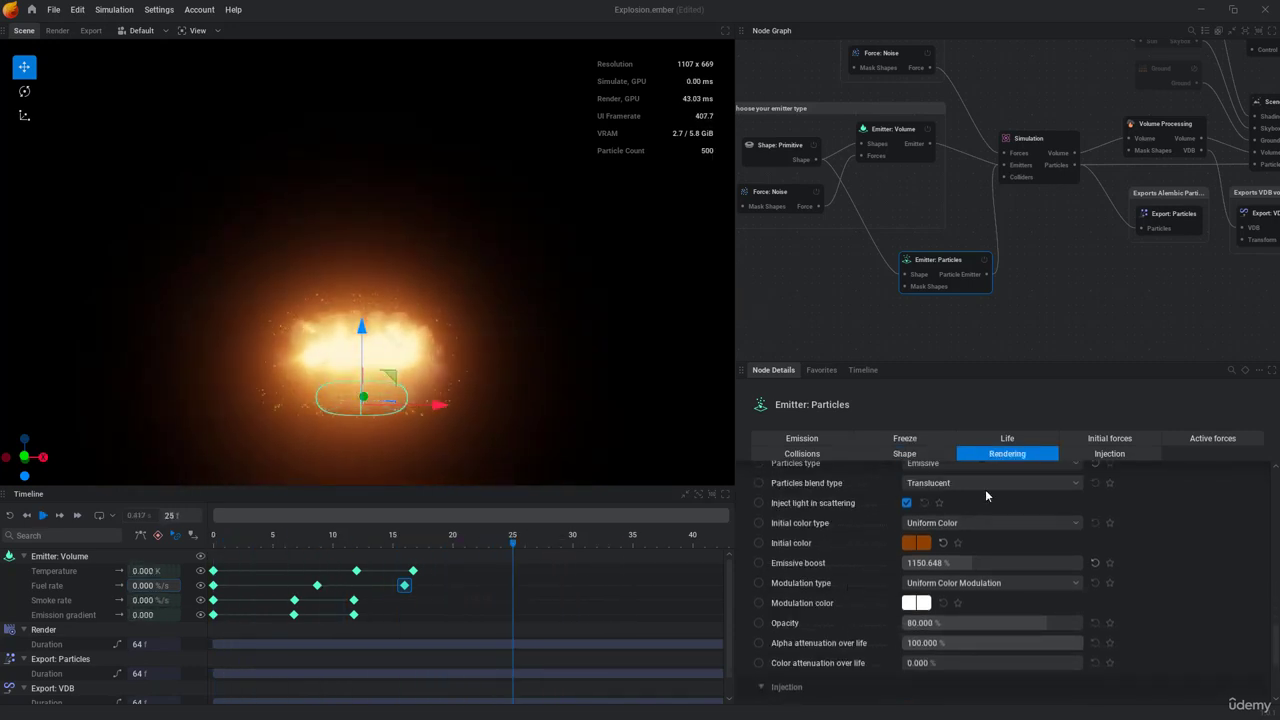
click(905, 455)
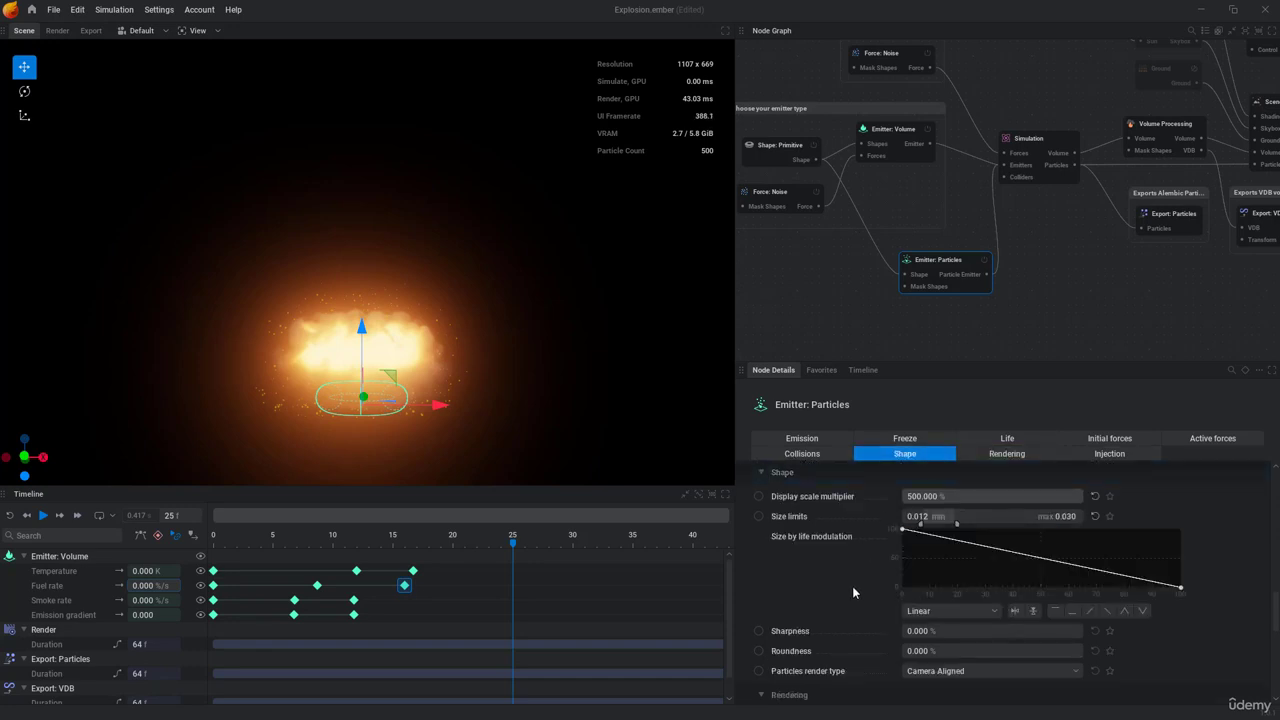
scroll(835, 620, down, 1)
click(915, 645)
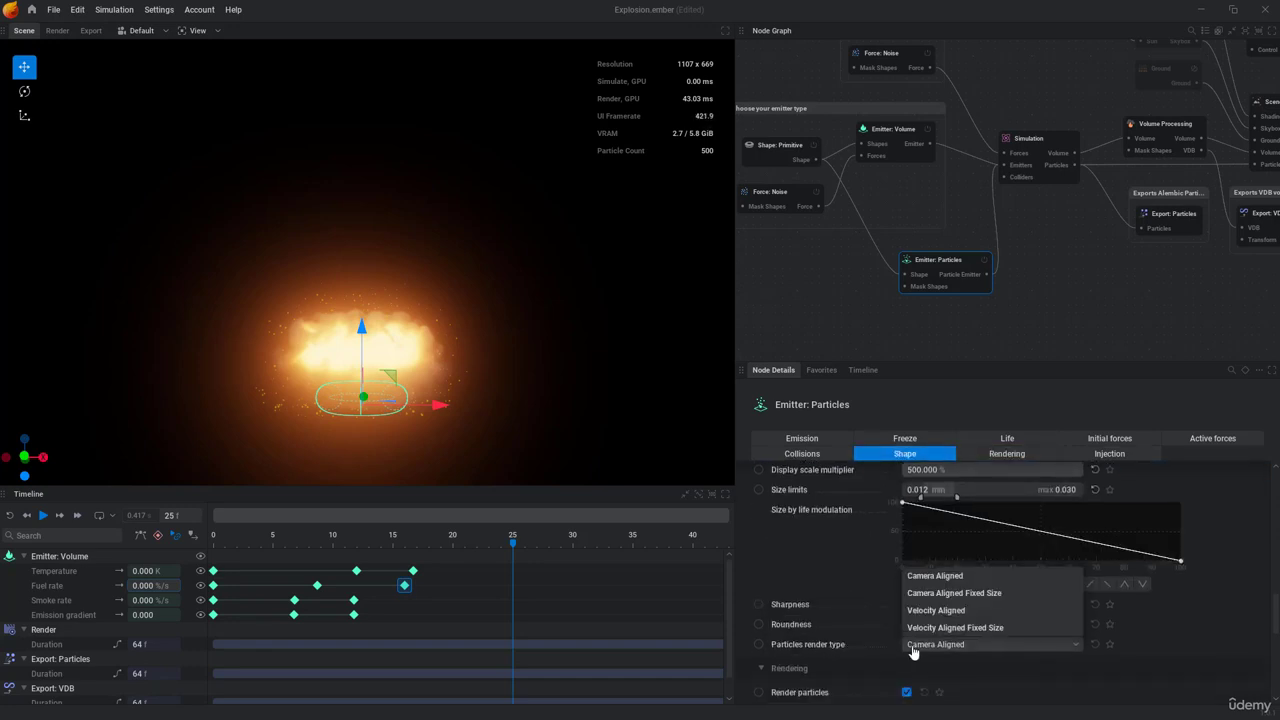
click(938, 611)
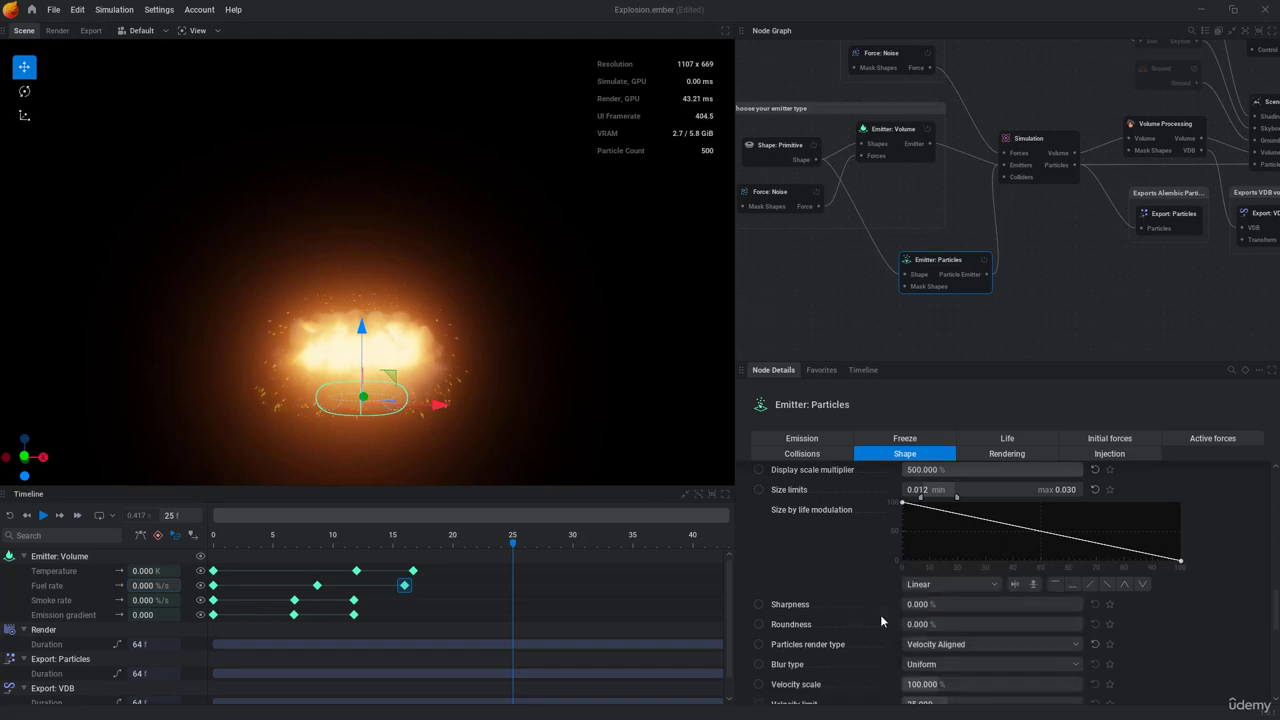
Step: Raise the particles' velocity scale to about 152% and replay the simulation
scroll(868, 615, down, 1)
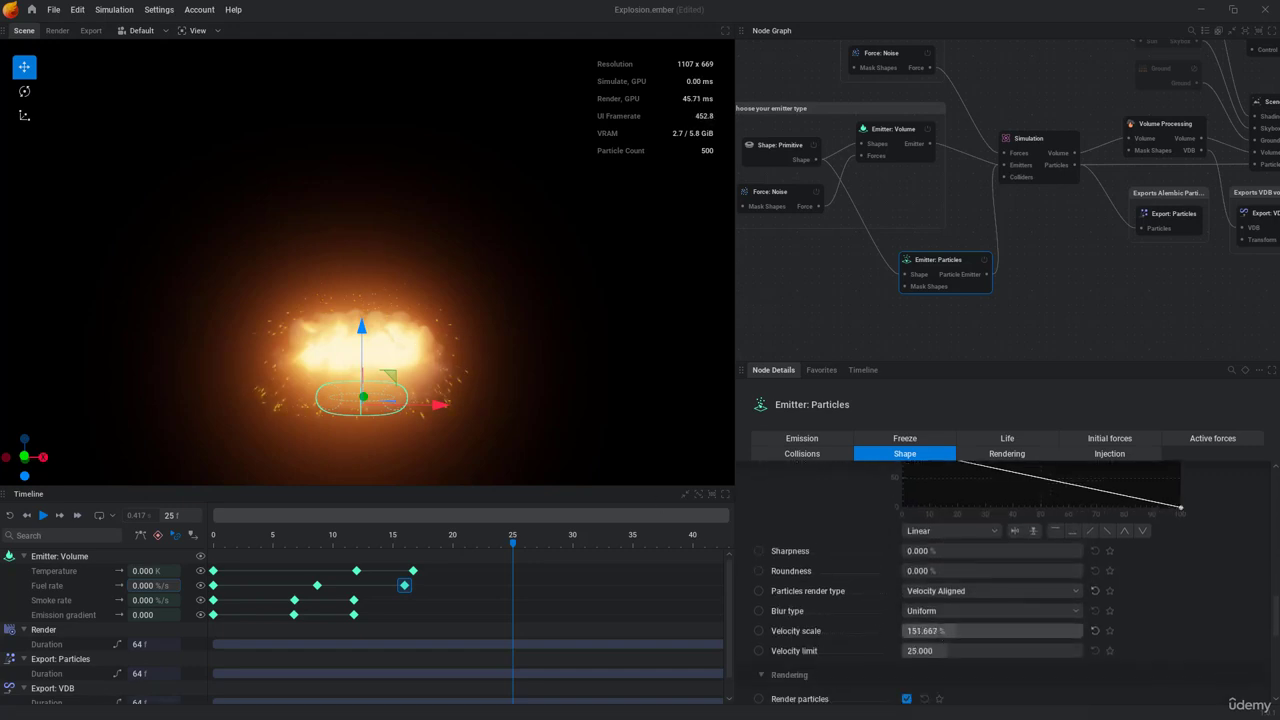
key(space)
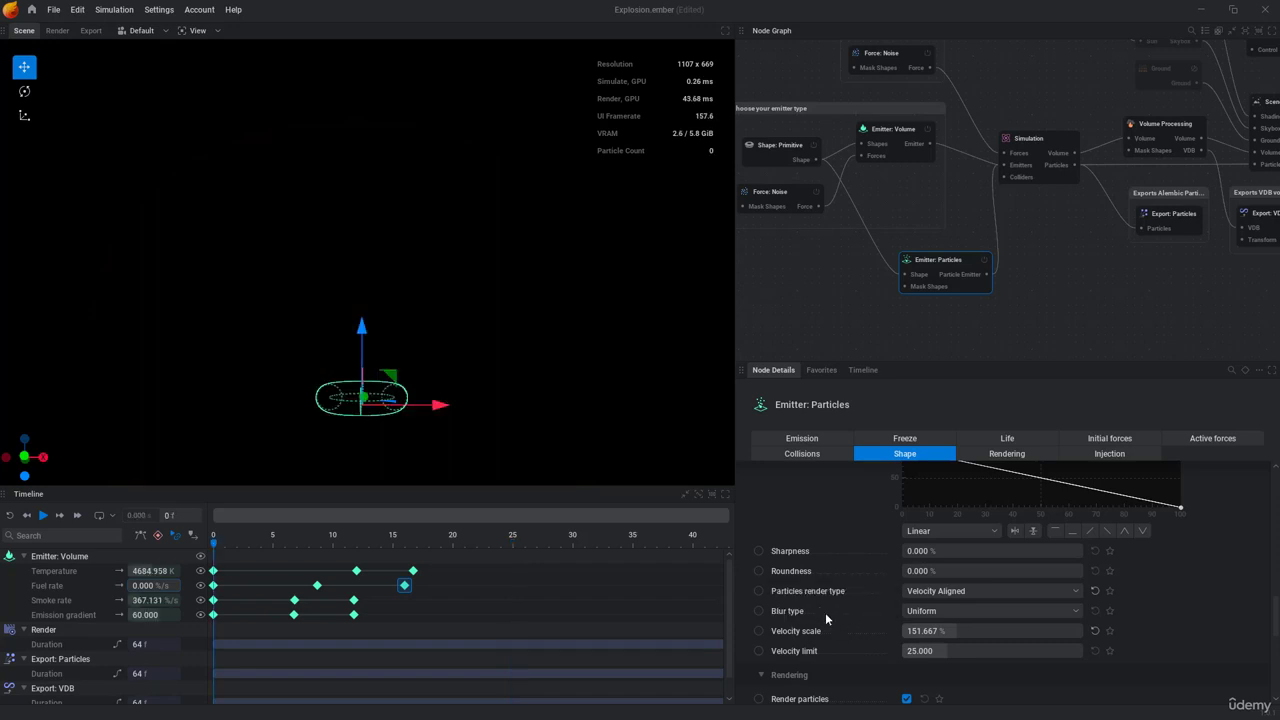
mouse_move(820, 609)
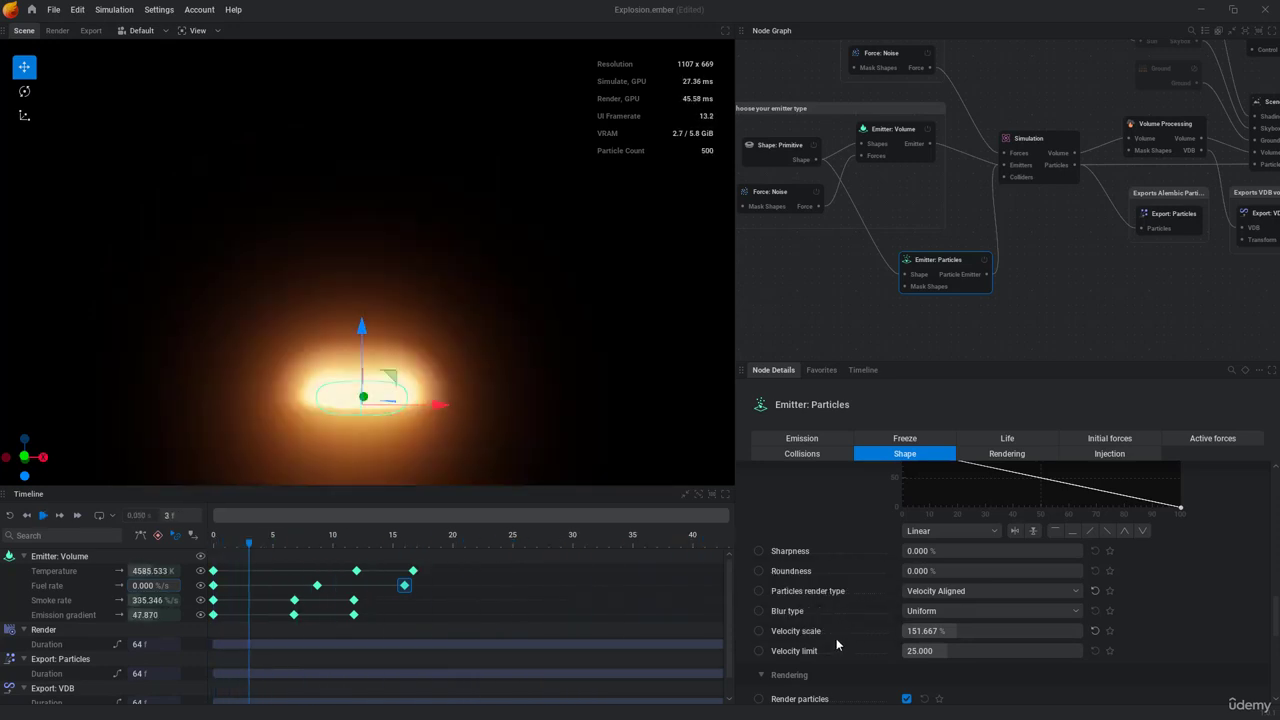
mouse_move(837, 632)
key(space)
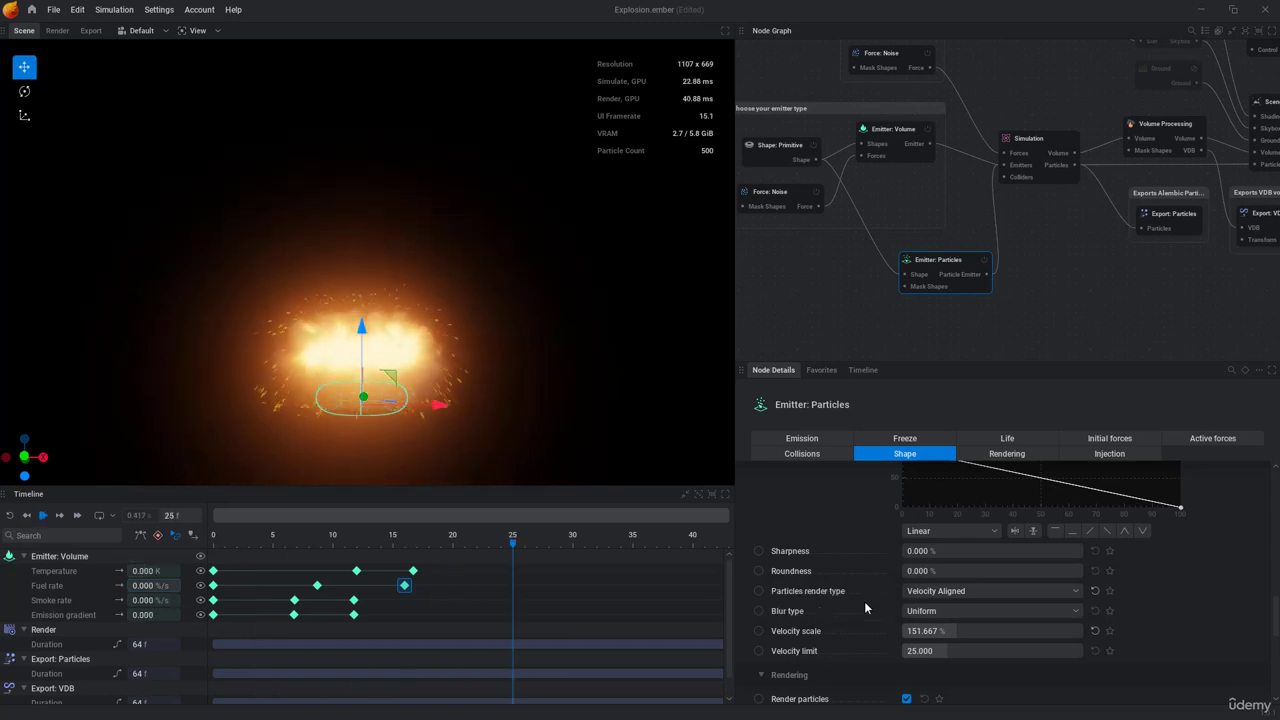
Step: Raise the particles' emissive boost to about 2498% and replay the simulation
click(993, 455)
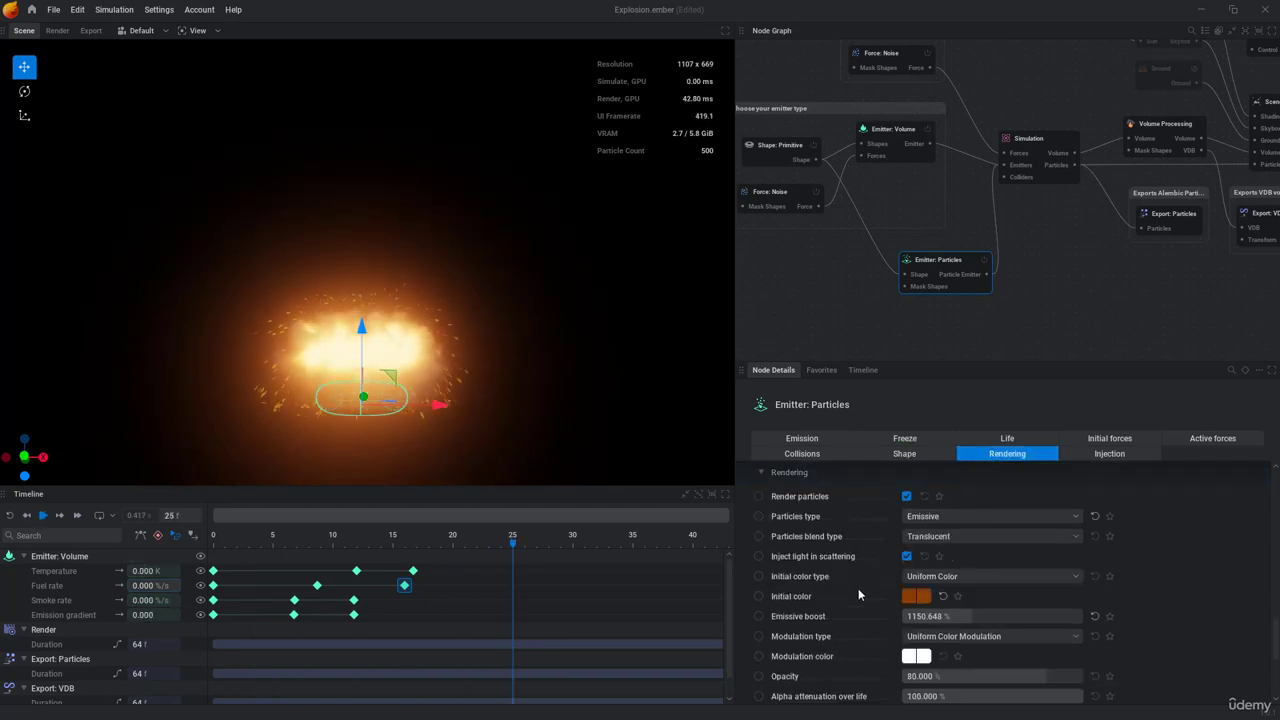
scroll(860, 592, down, 2)
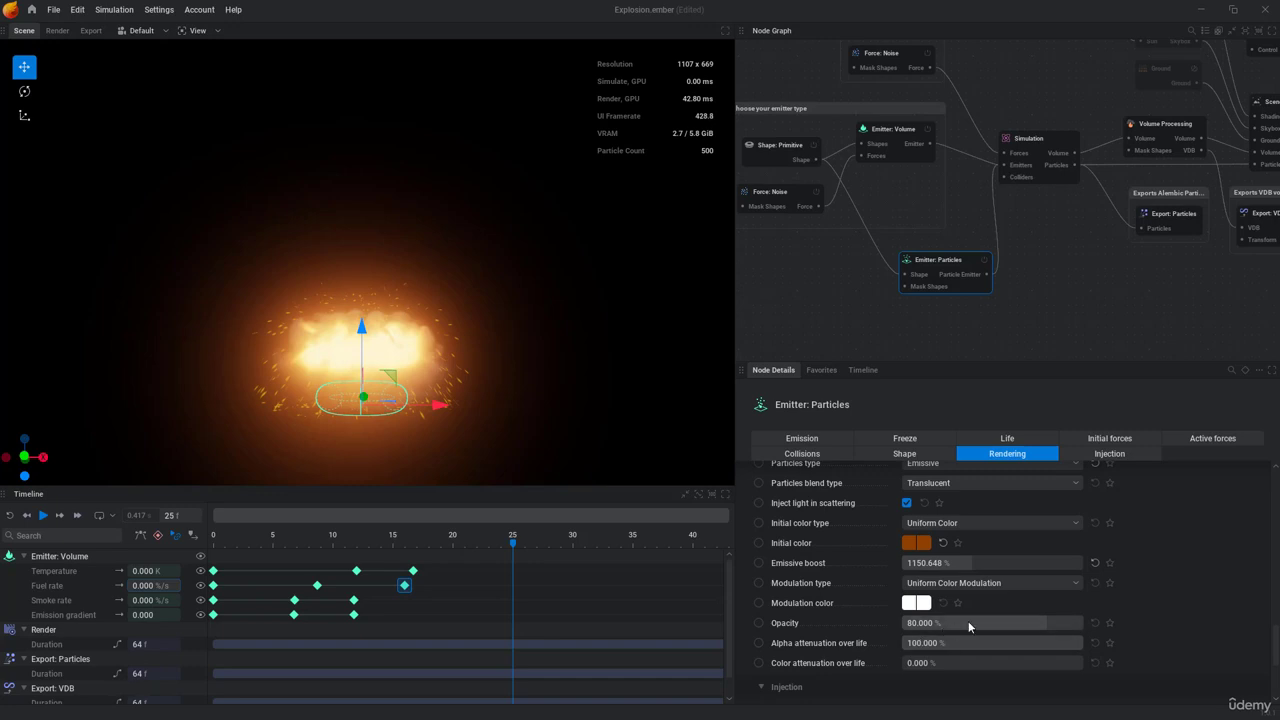
drag(963, 562, 990, 562)
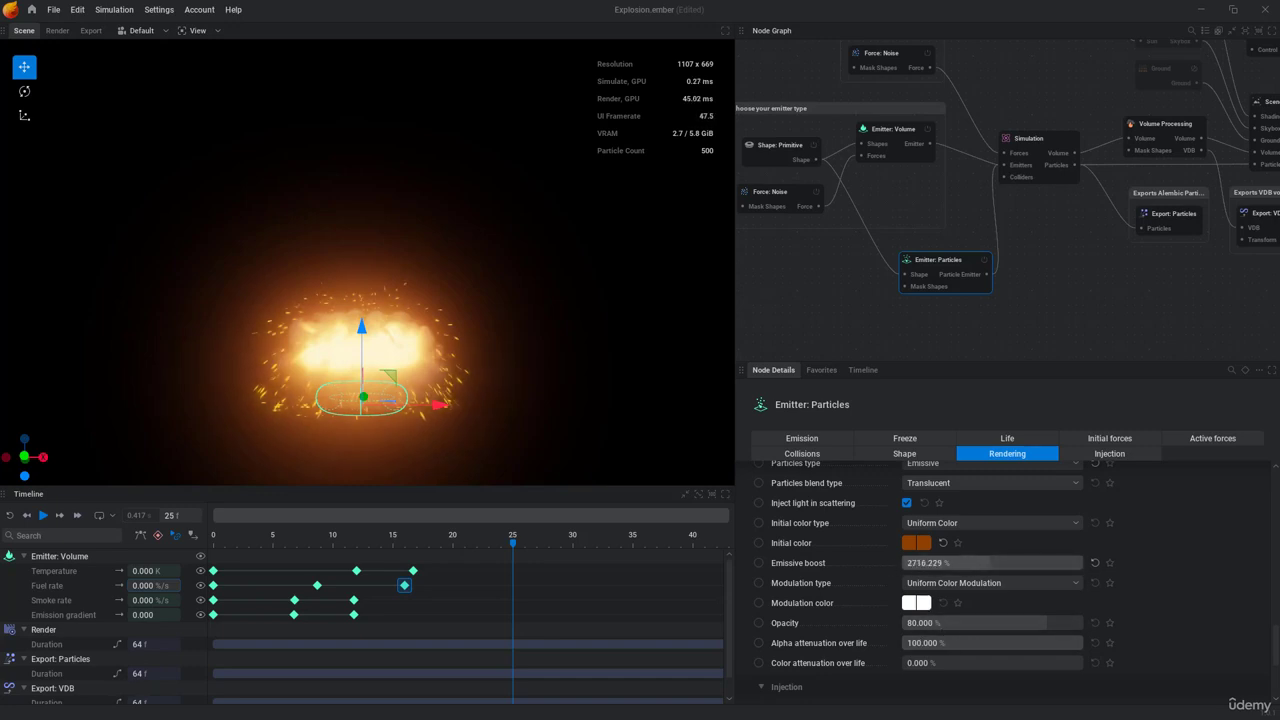
scroll(862, 567, up, 1)
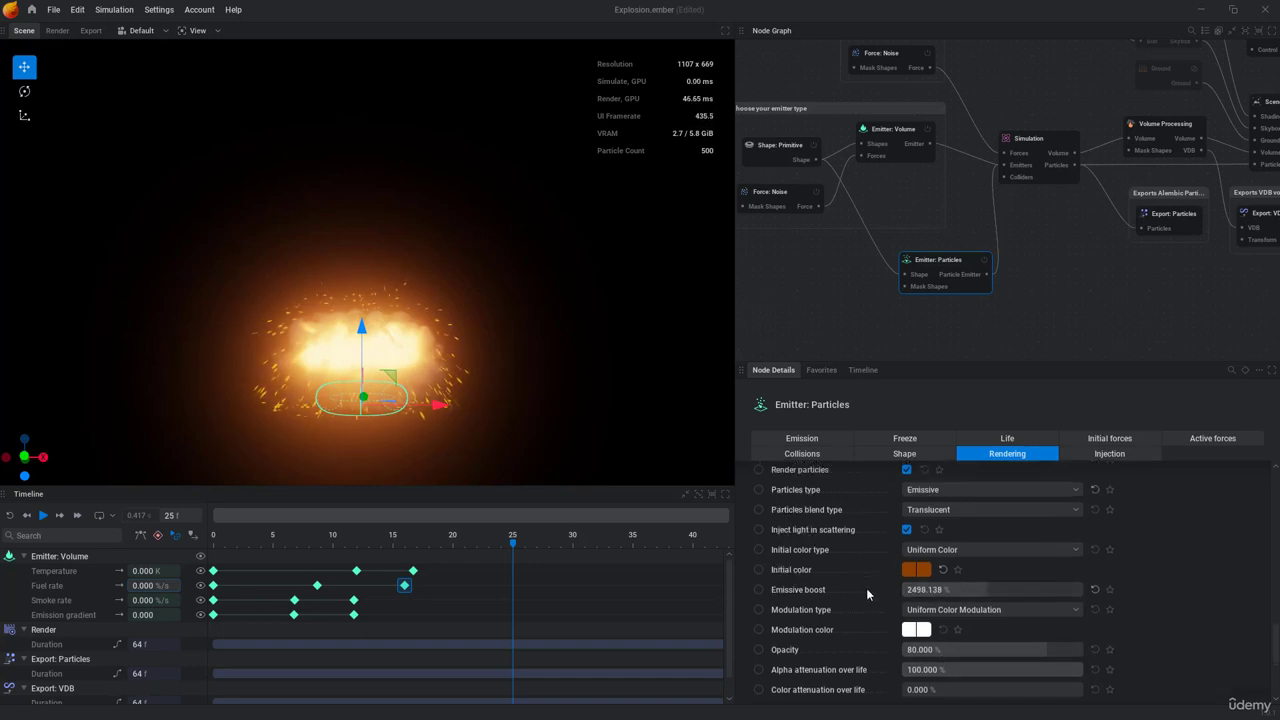
key(space)
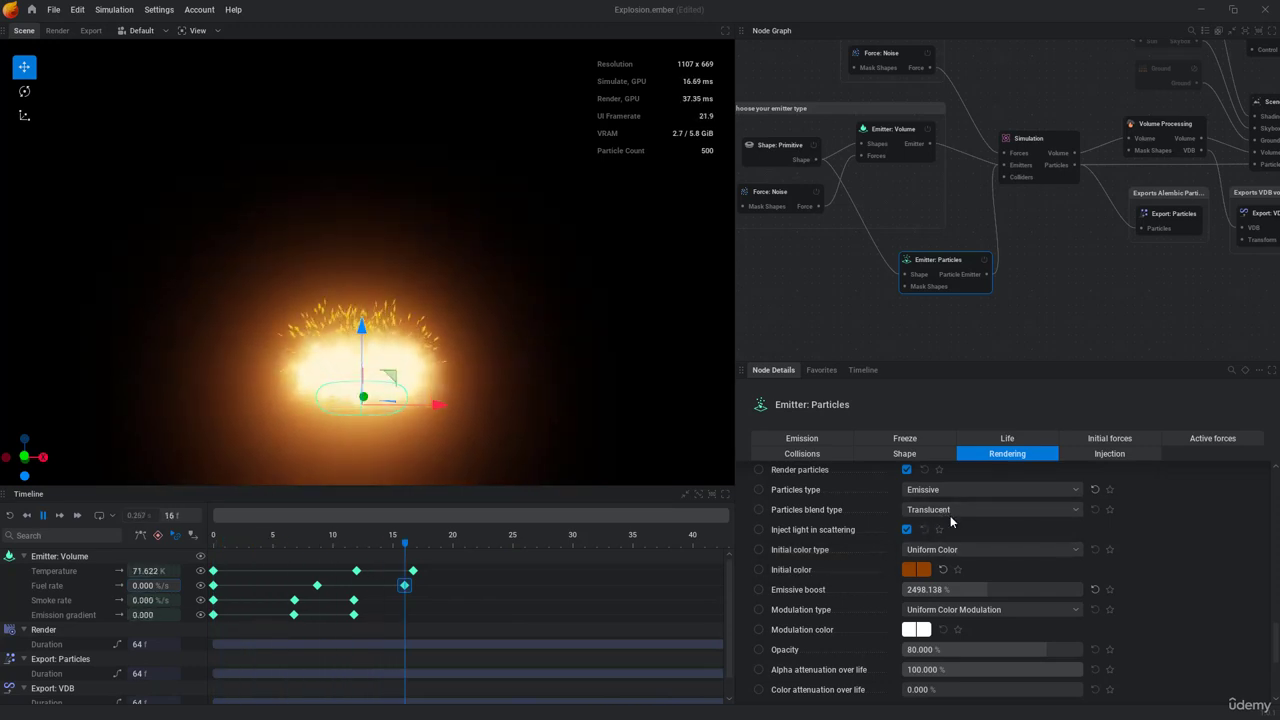
Step: Change the particles' blend type to Additive and replay the simulation
click(952, 513)
click(922, 544)
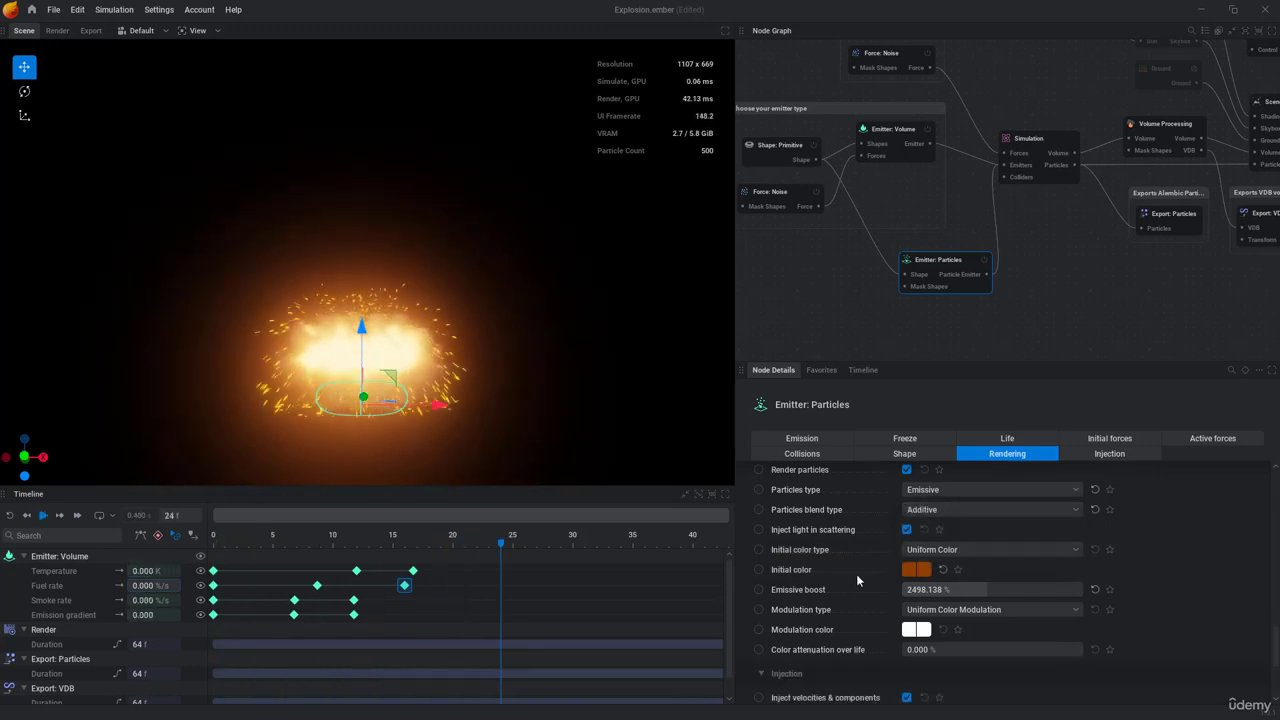
key(space)
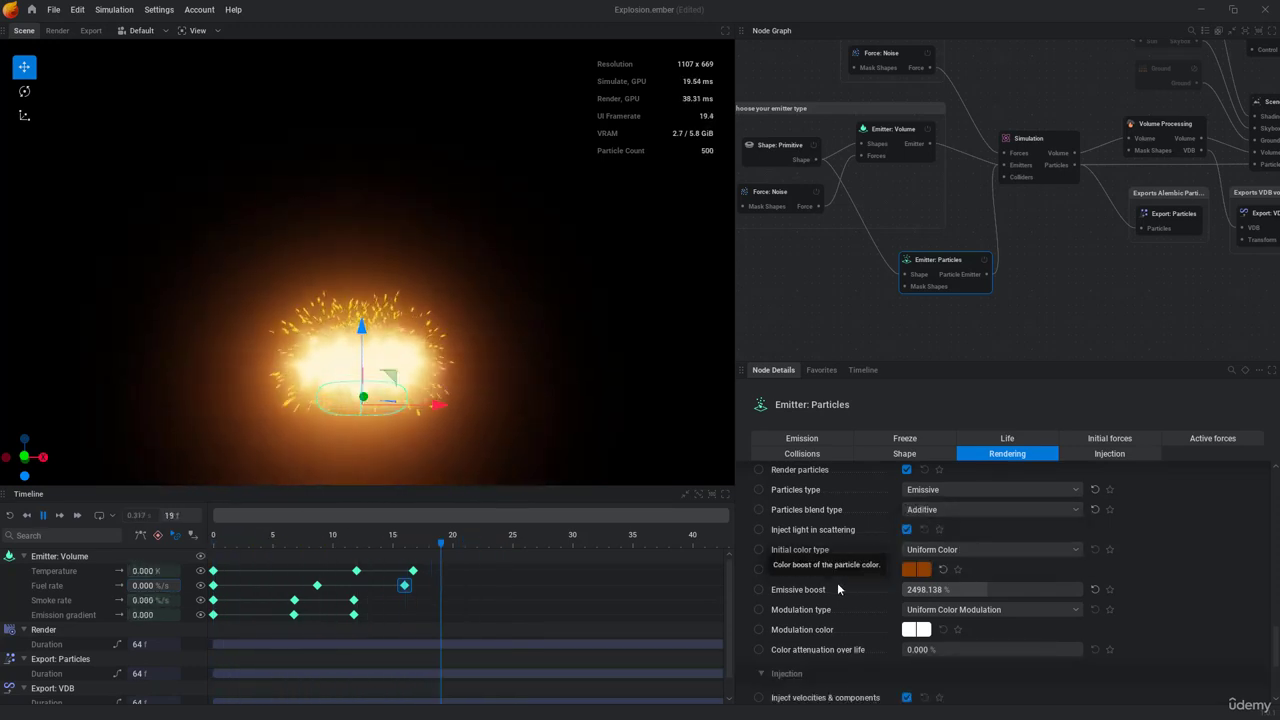
Step: Reduce the particles' emissive boost to about 1074% and replay the simulation
drag(957, 587, 951, 587)
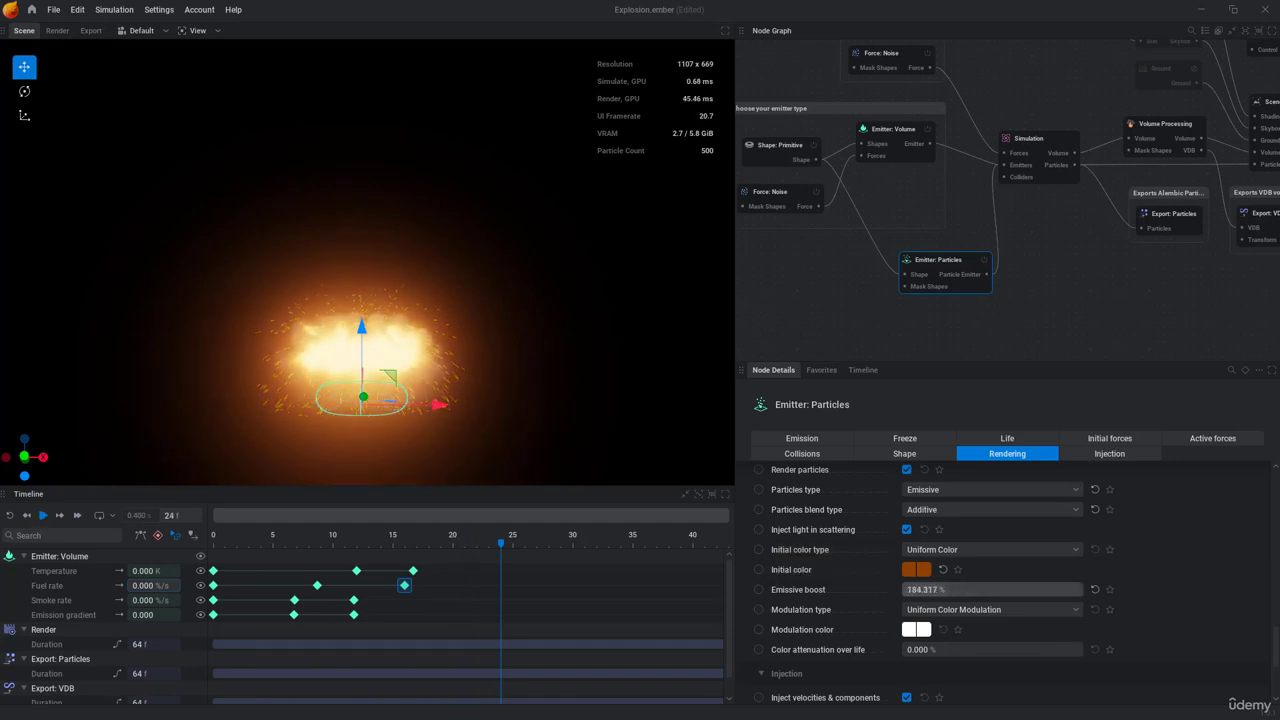
key(space)
key(space)
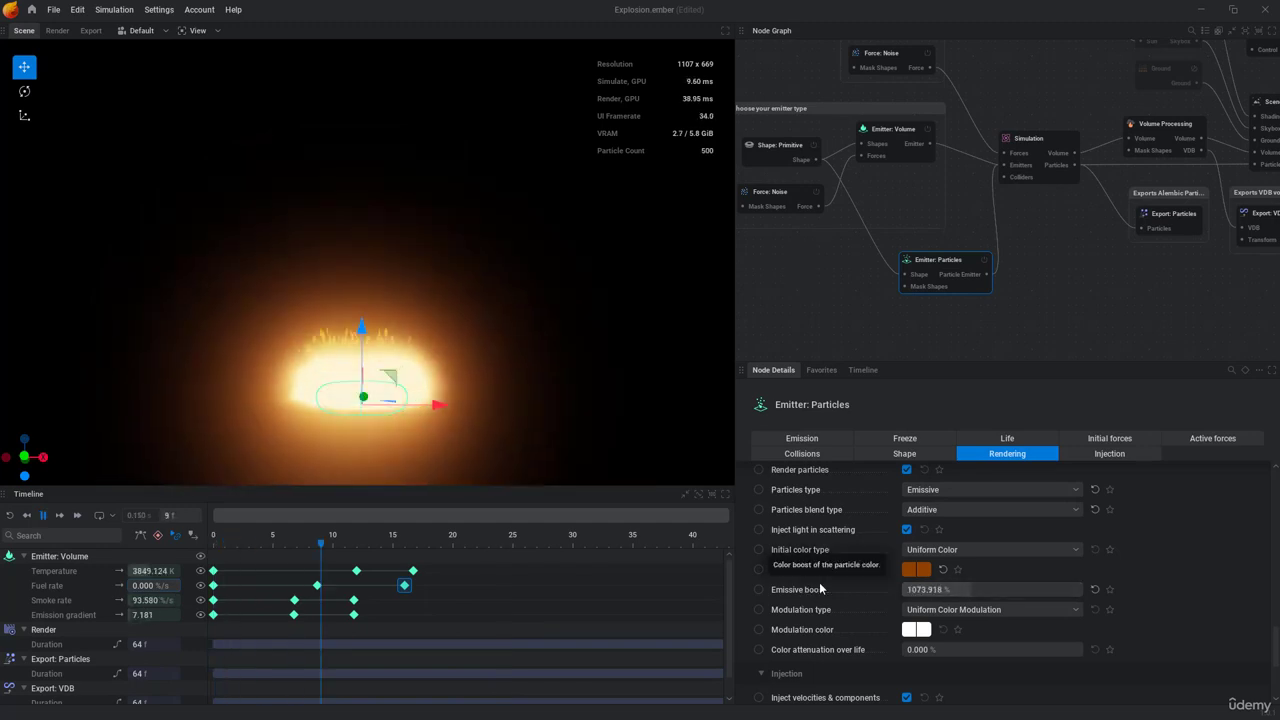
Step: Shift the particles' initial color to the redder orange #8F2B00 and replay the simulation
click(918, 570)
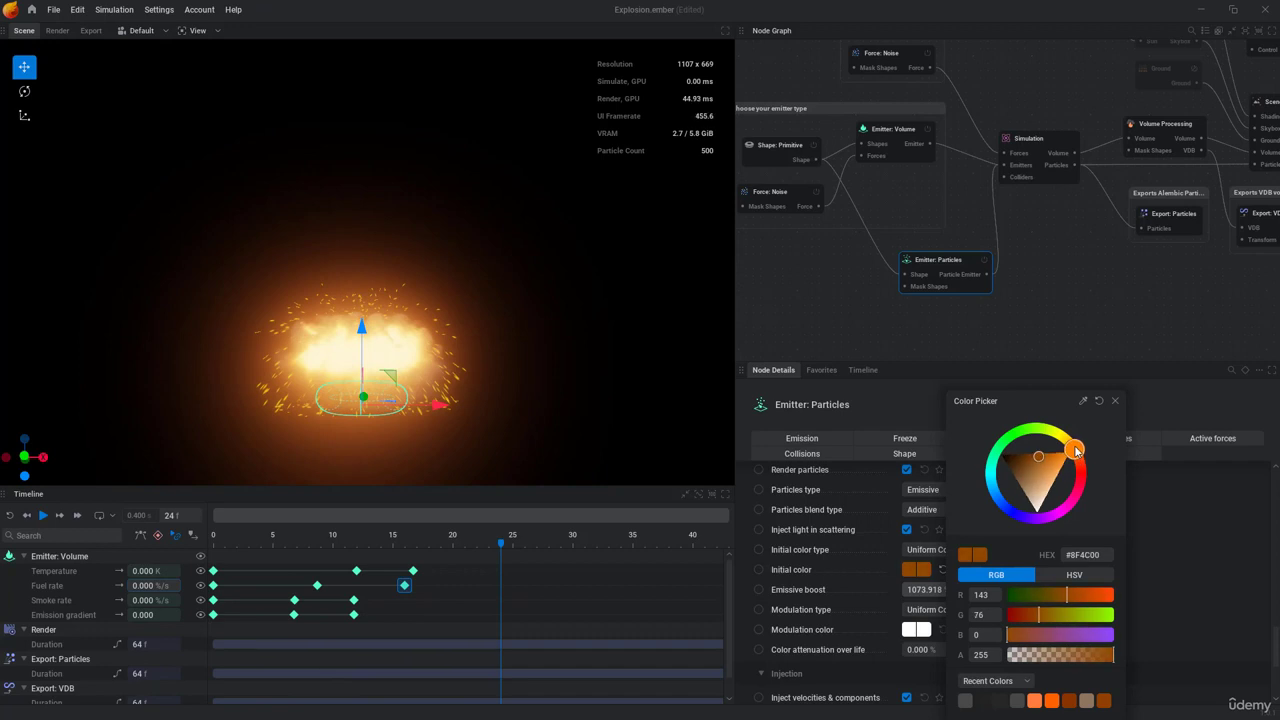
drag(1075, 451, 1081, 459)
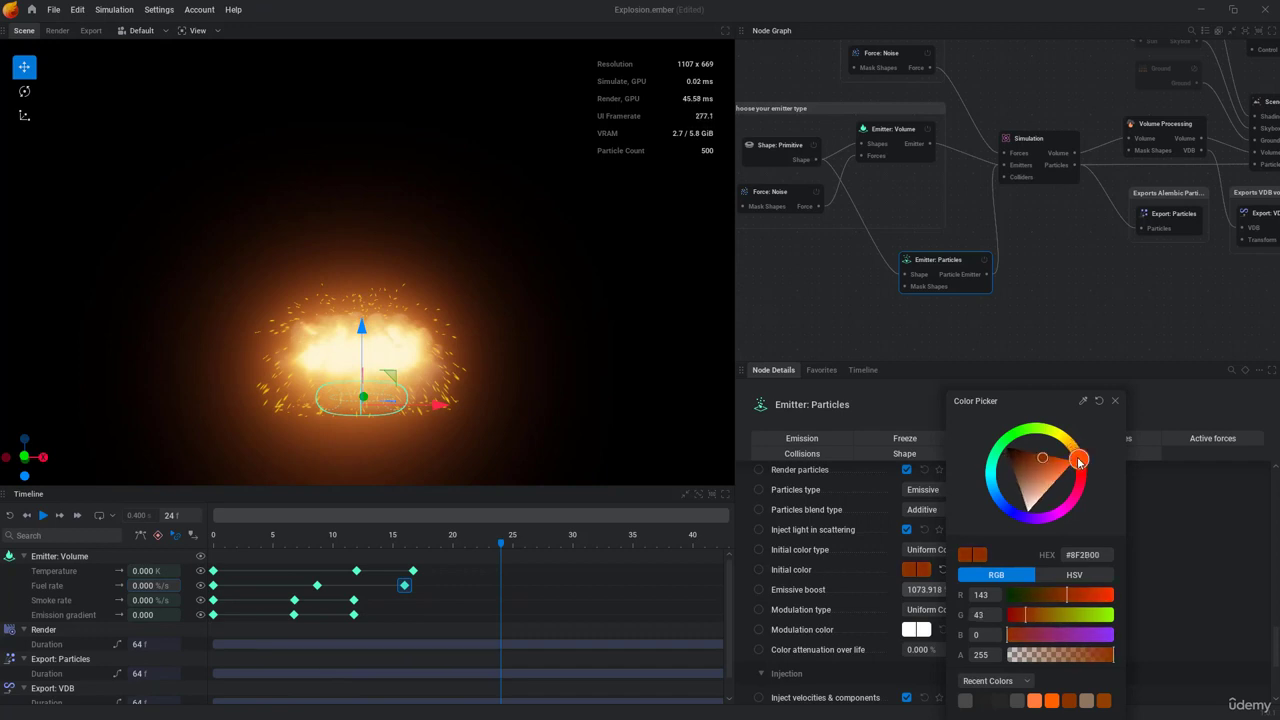
click(1113, 402)
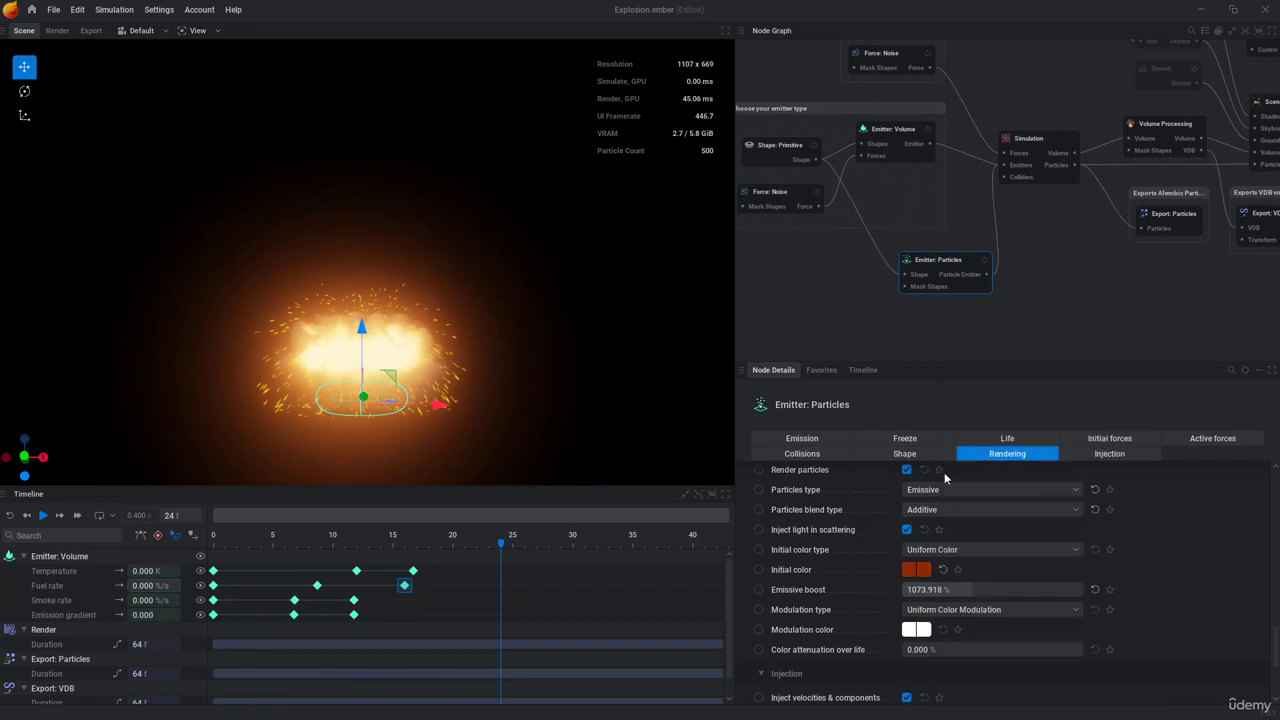
key(space)
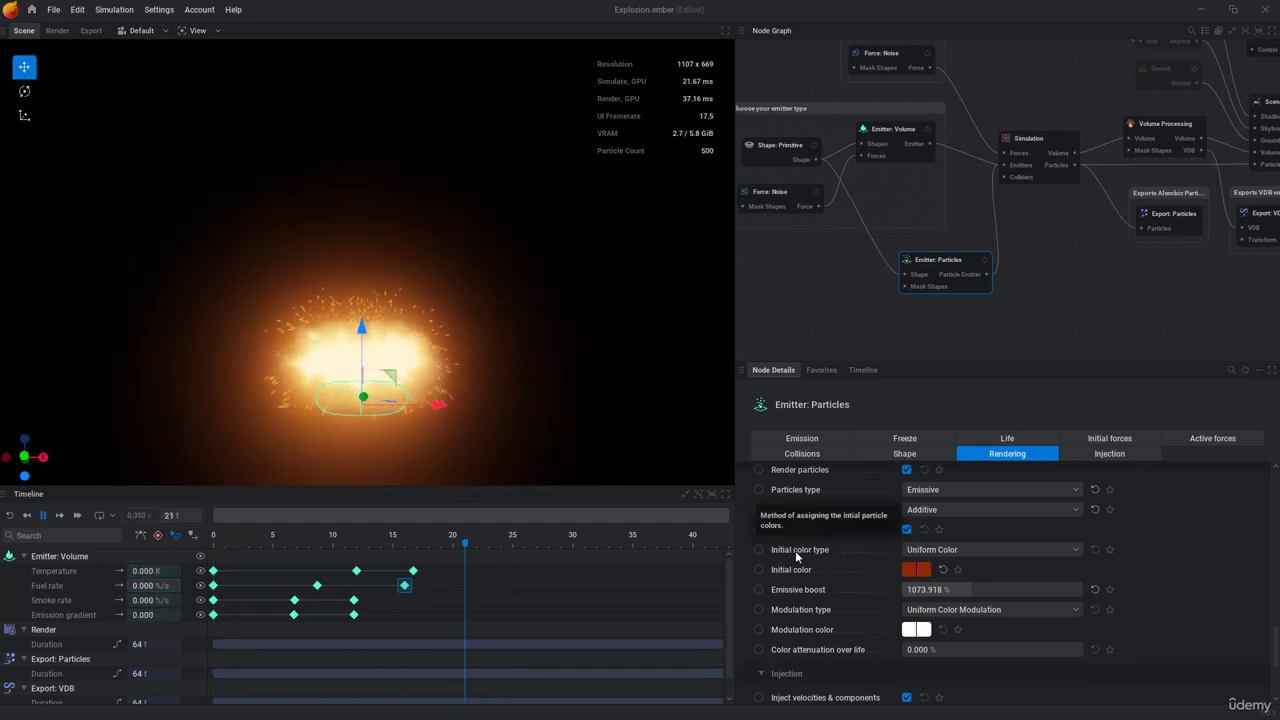
key(space)
Step: Reduce the particles' display scale multiplier to about 291% and replay the simulation
click(901, 454)
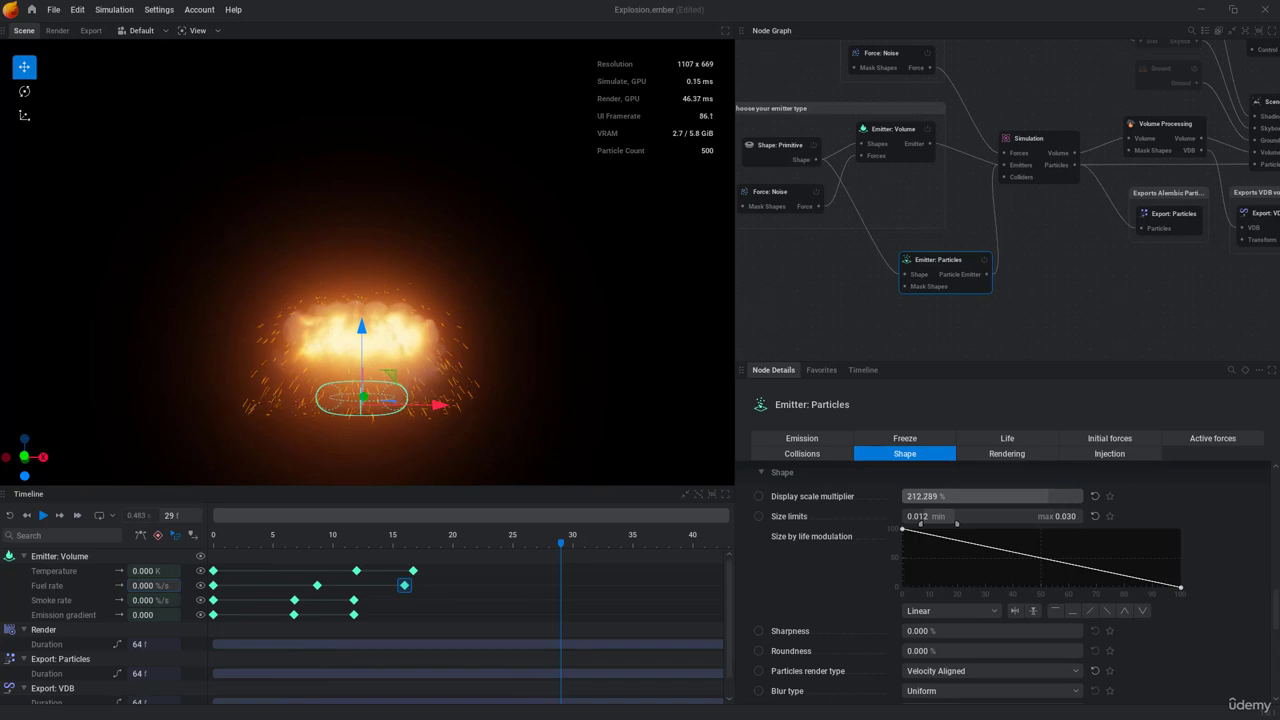
key(space)
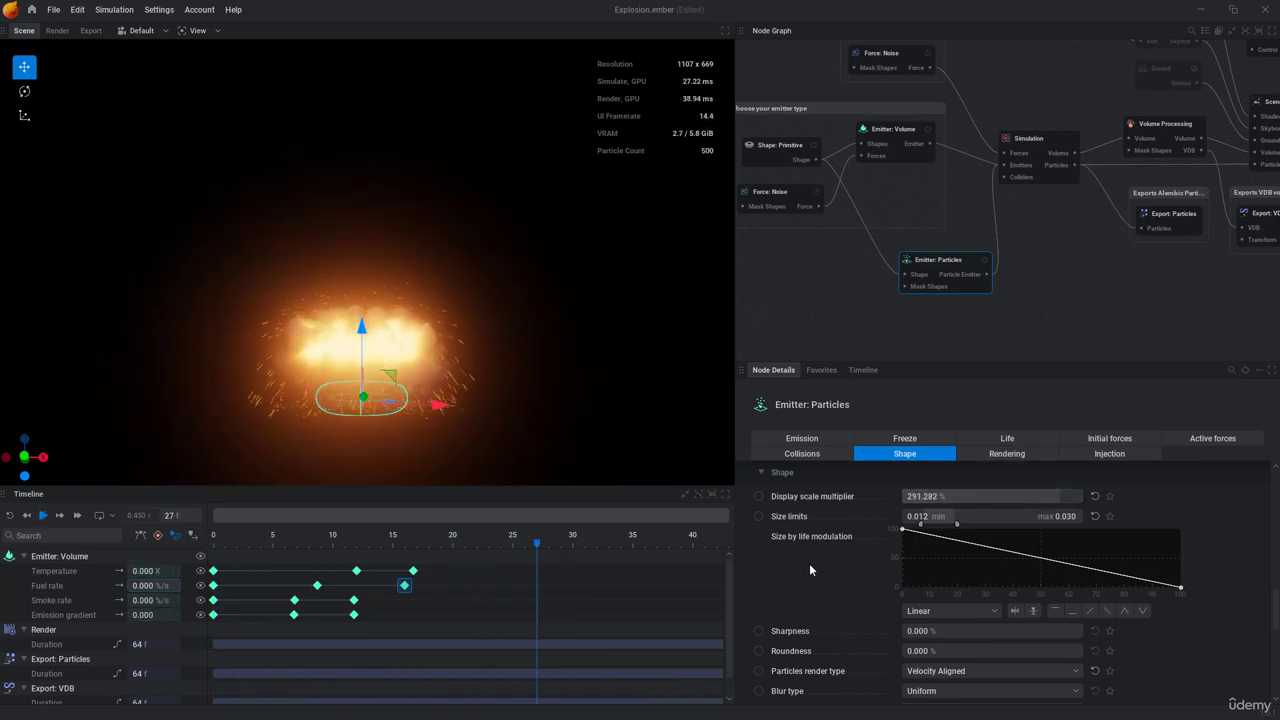
key(space)
Step: Set the particle emitter's burst size to 300 and replay the simulation
click(805, 439)
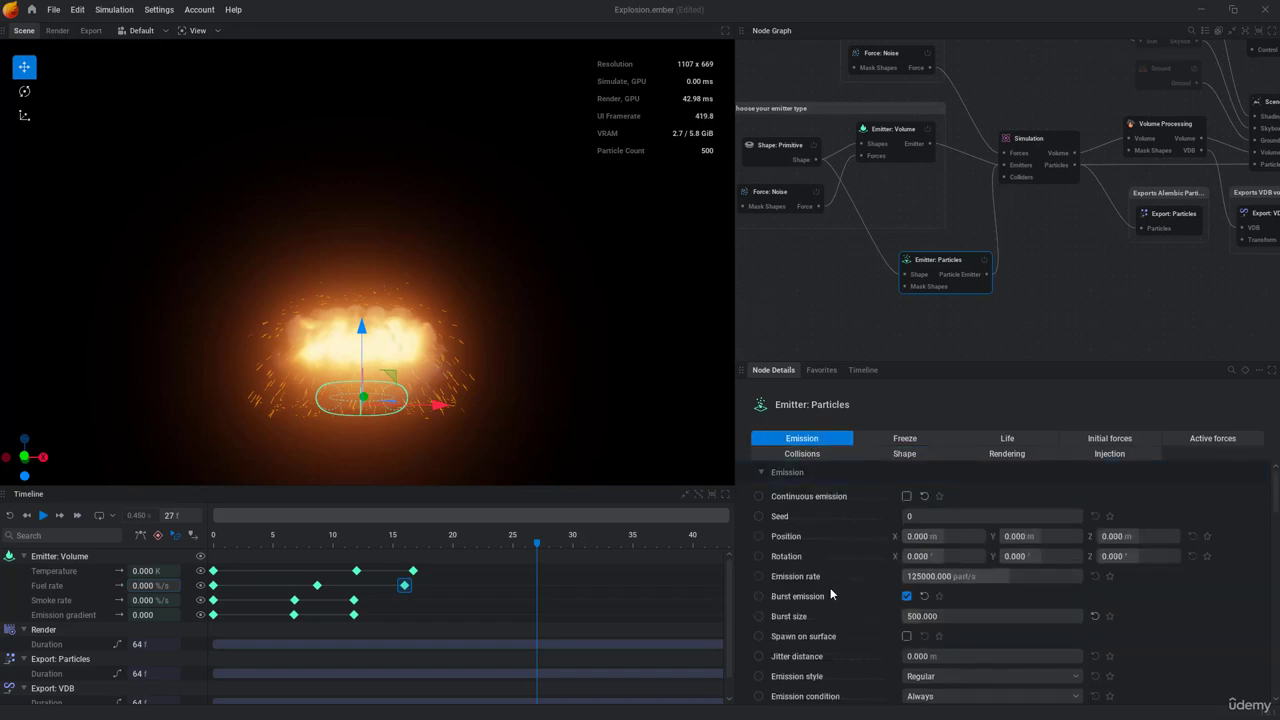
scroll(880, 600, down, 1)
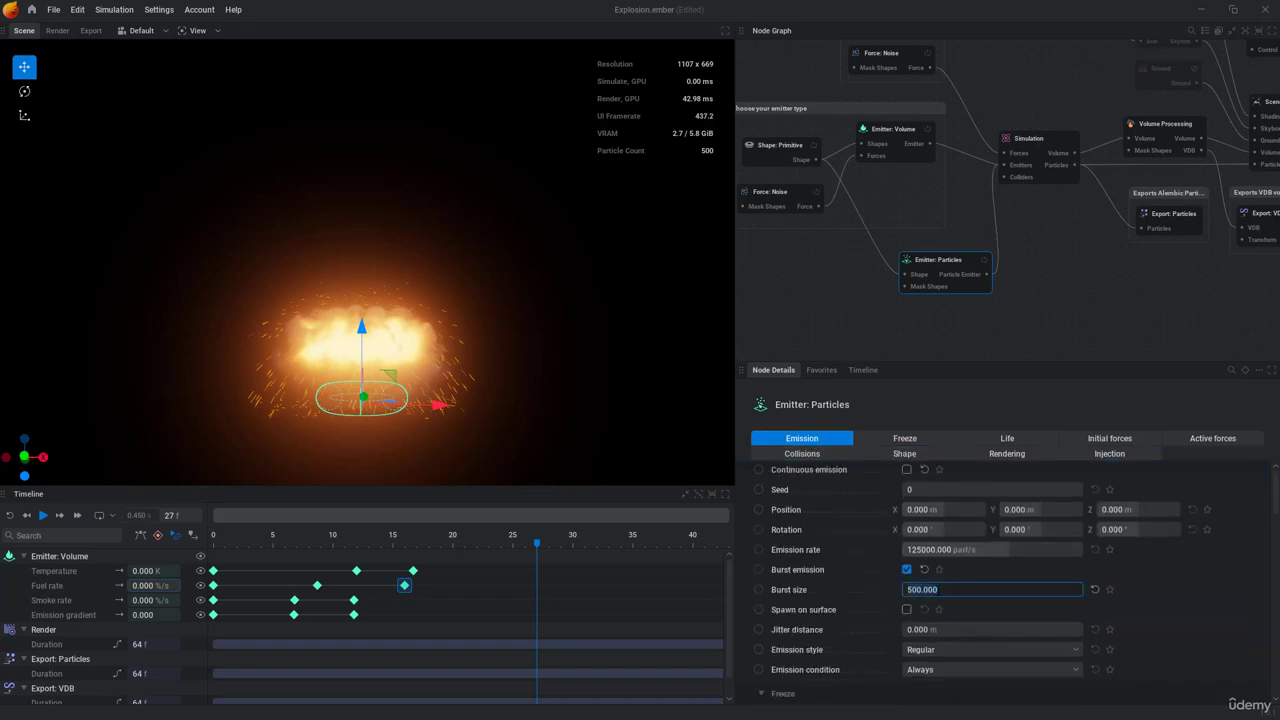
key(space)
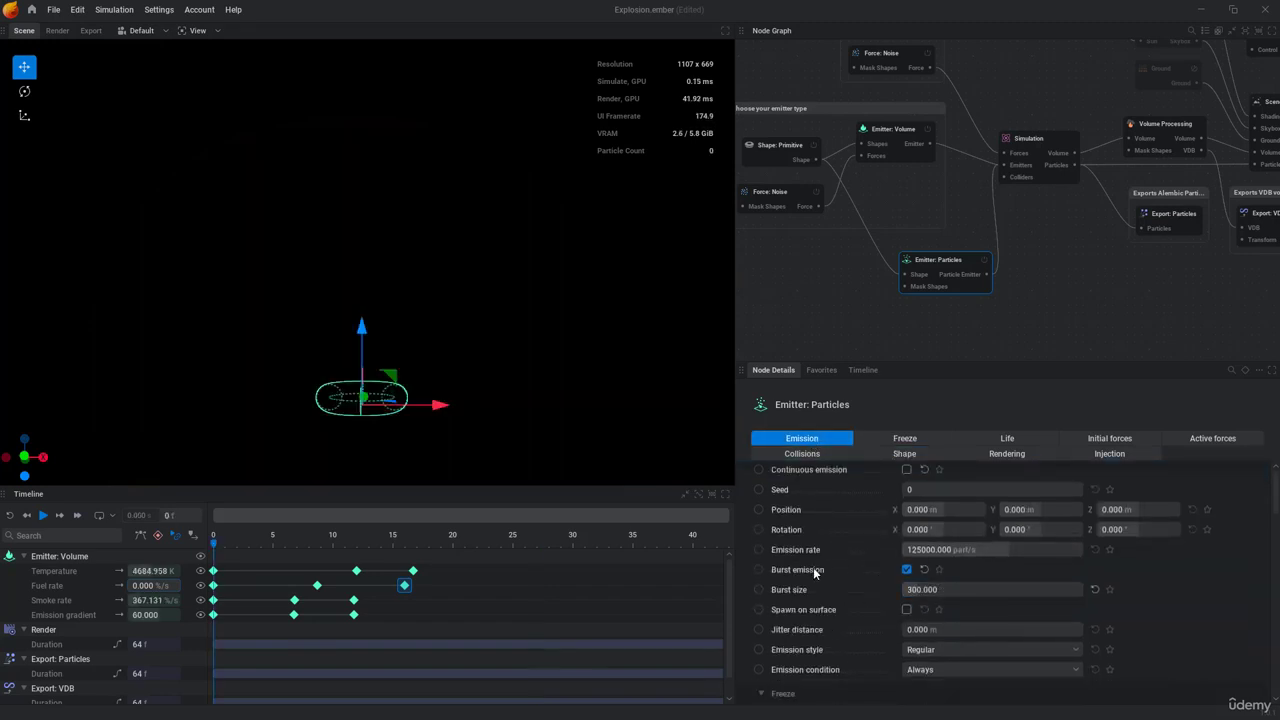
mouse_move(814, 569)
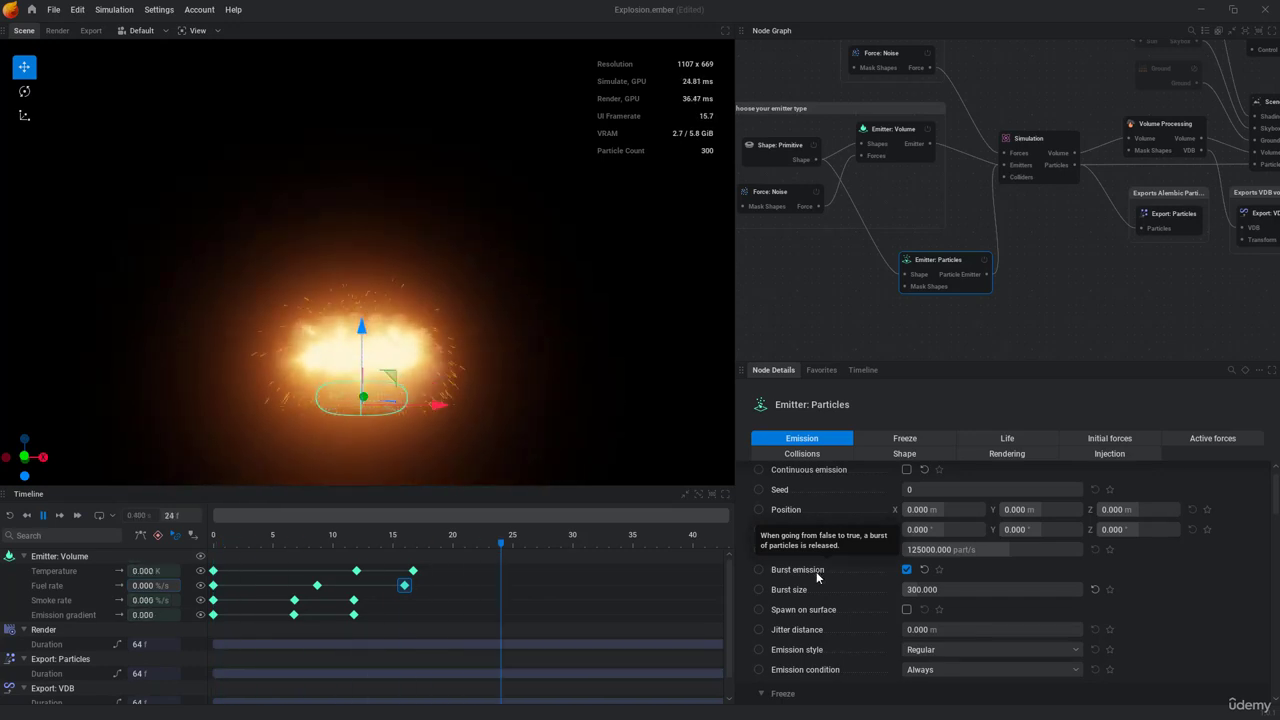
key(space)
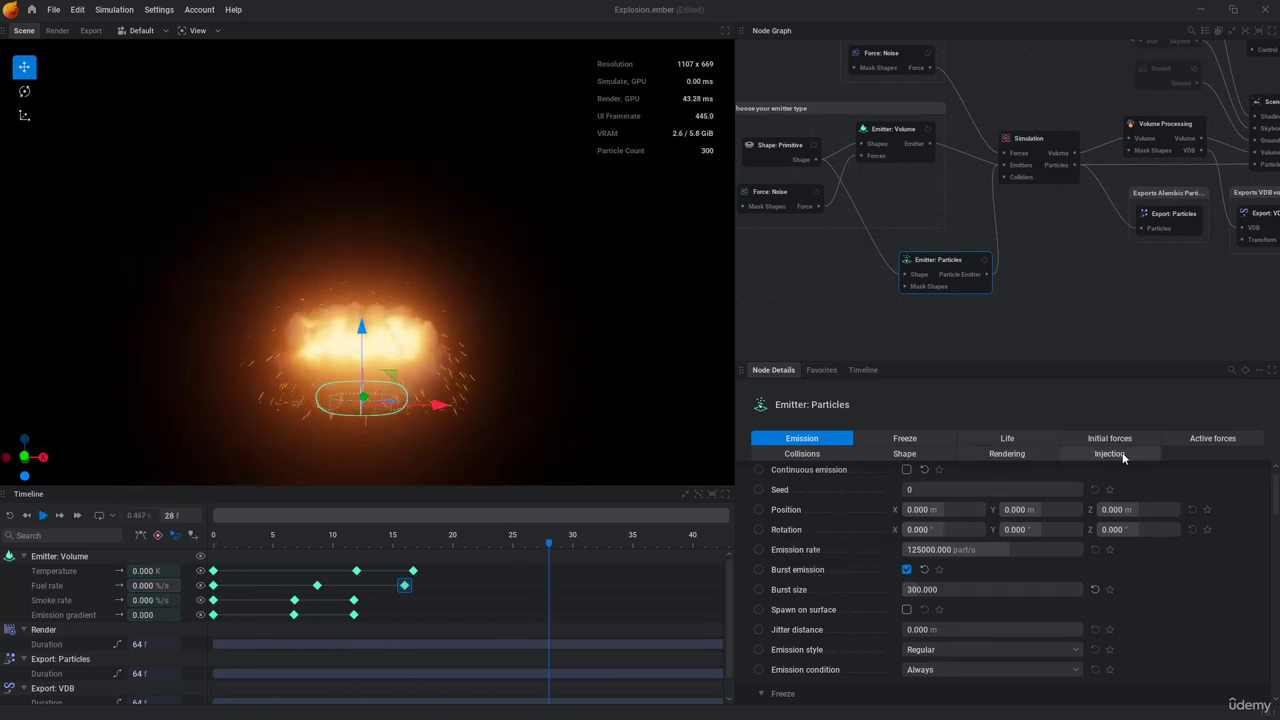
Step: Set the particle emitter's smoke injection to 100% and replay the simulation
click(1122, 455)
click(903, 517)
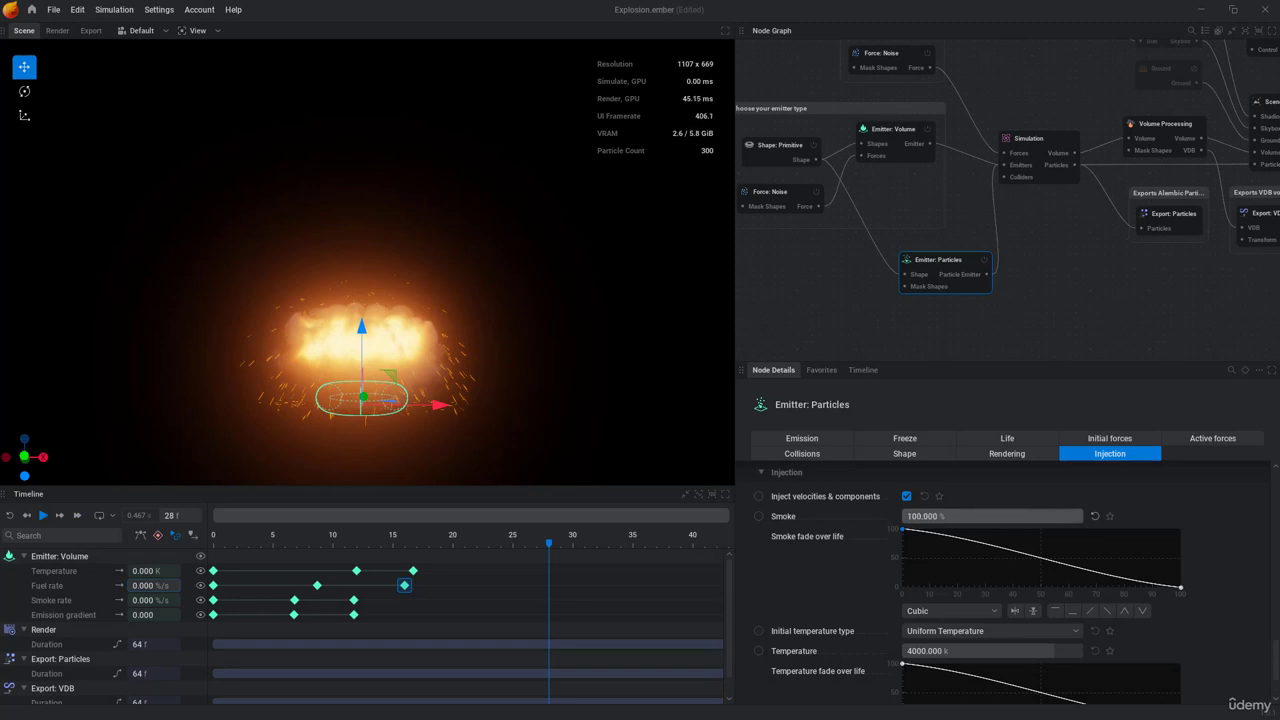
key(space)
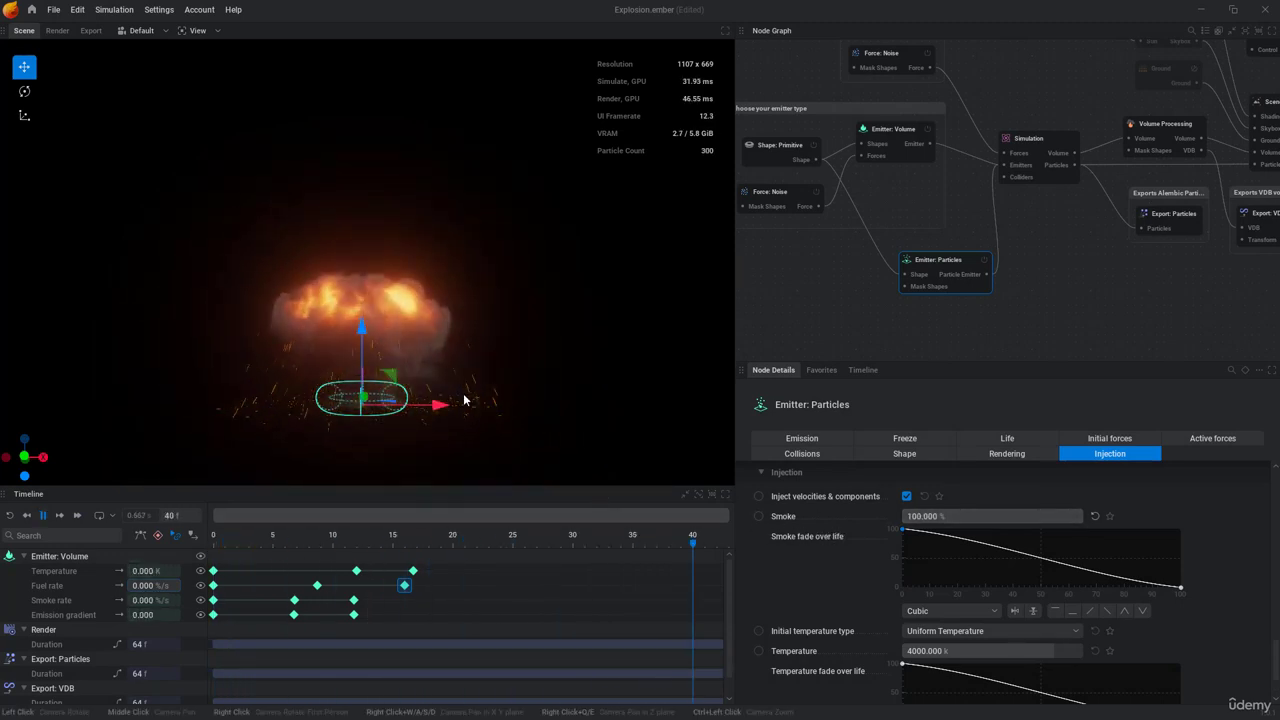
Step: Review the explosion playback with no node selected, pause it and reselect the particle emitter node
click(771, 332)
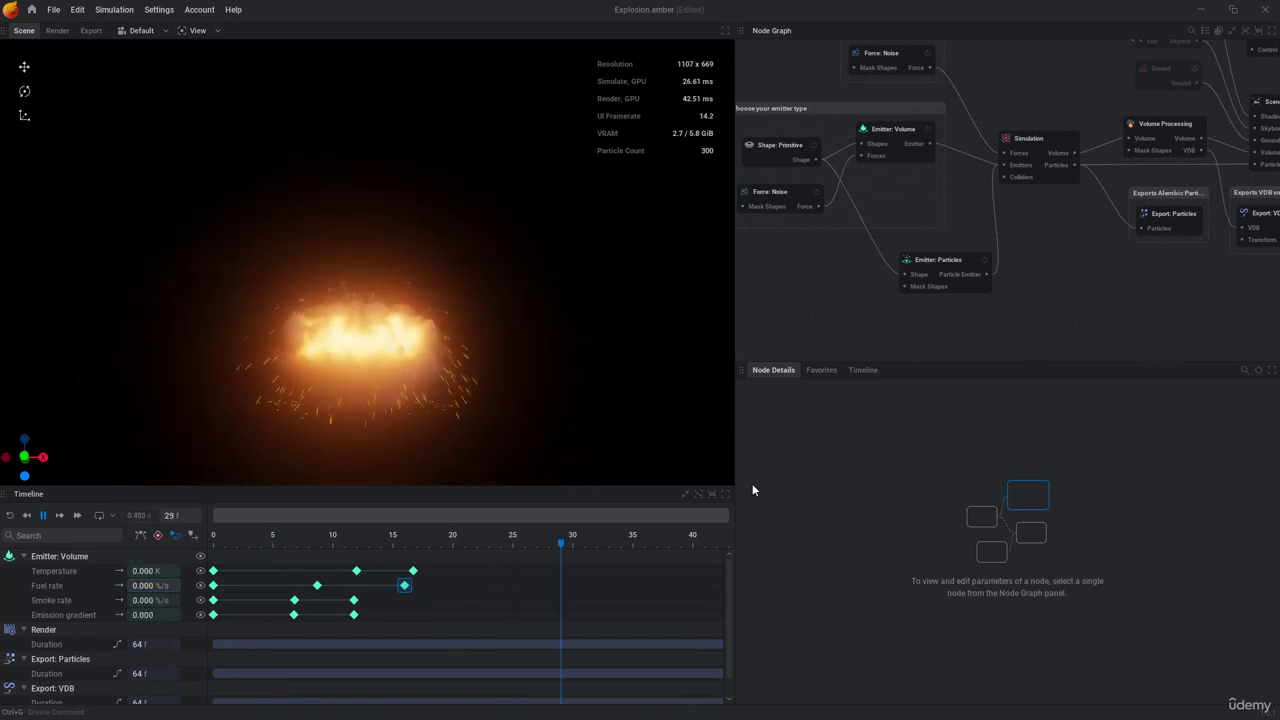
key(space)
click(941, 262)
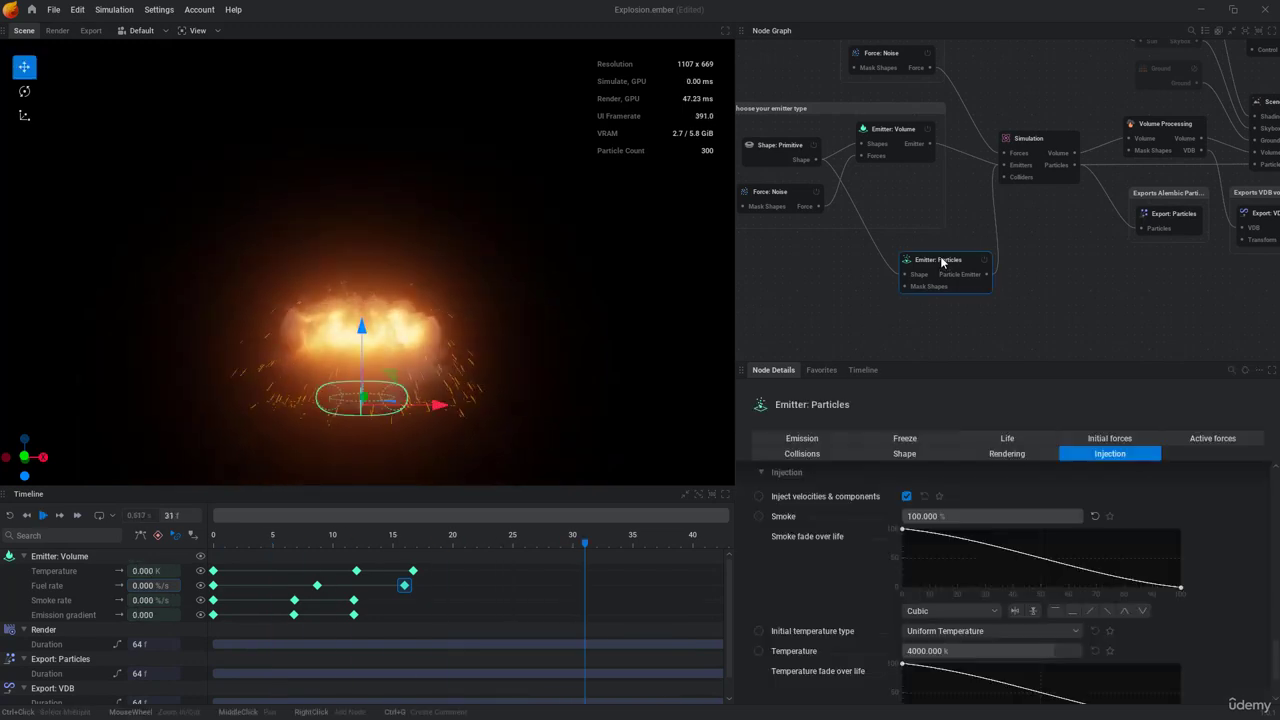
Step: Raise the particle emitter's emissive boost to about 4130% and review the explosion playback with no node selected, then pause it
click(985, 453)
scroll(870, 567, down, 2)
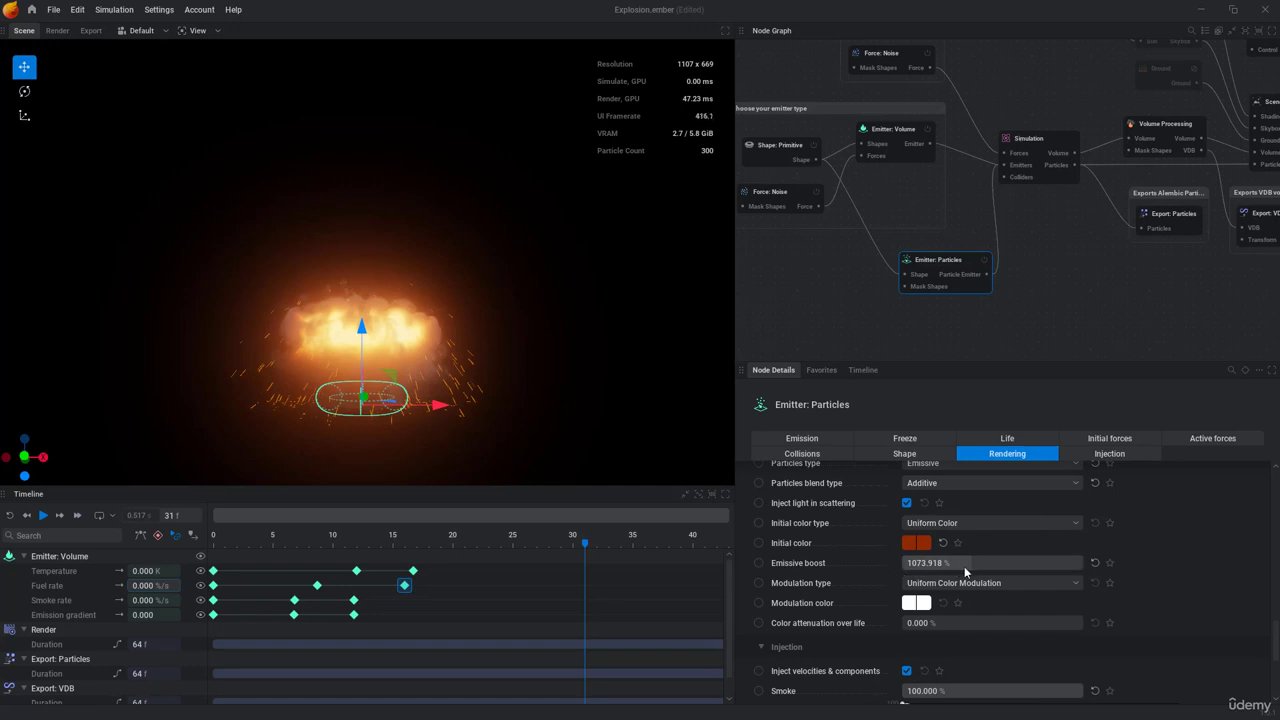
drag(974, 562, 1000, 562)
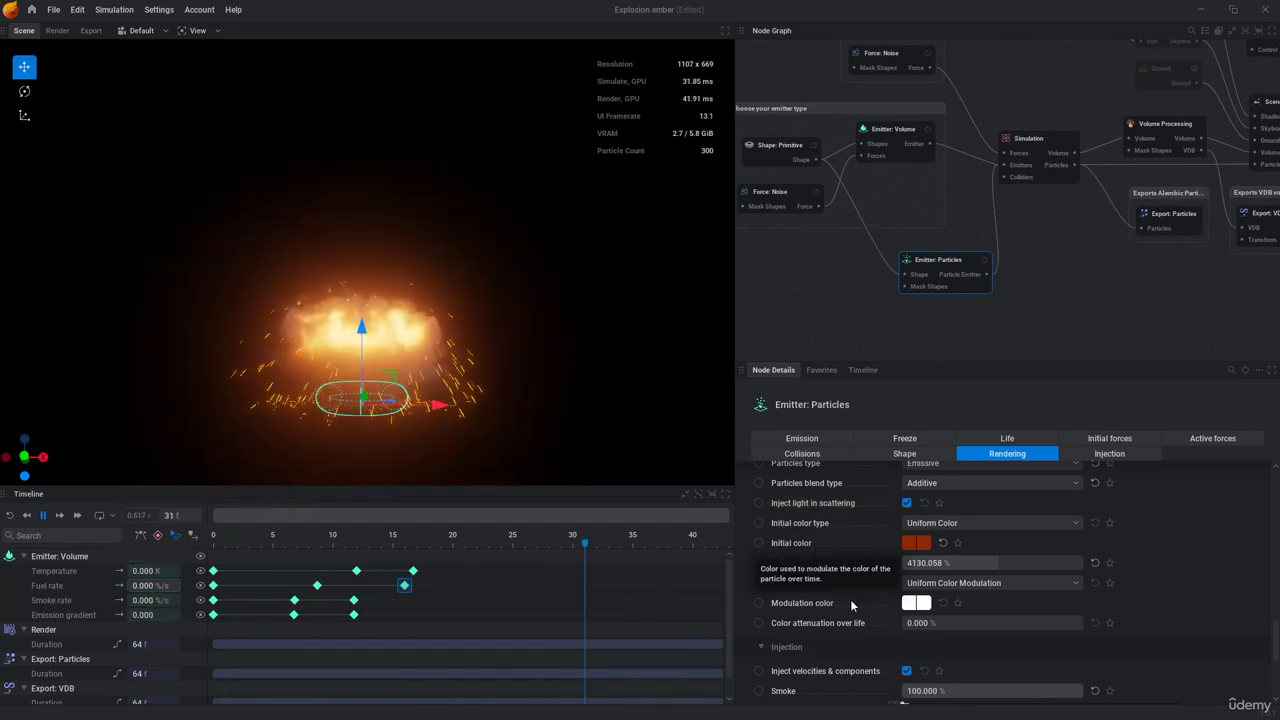
click(822, 312)
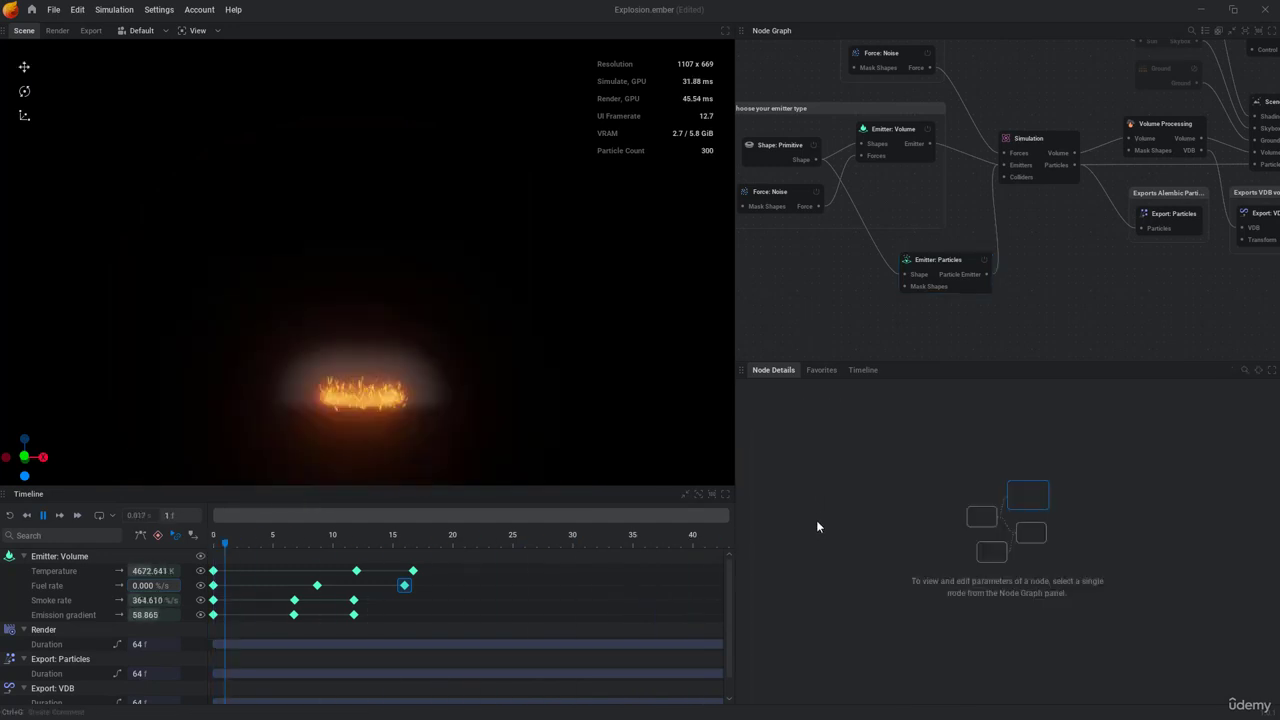
key(space)
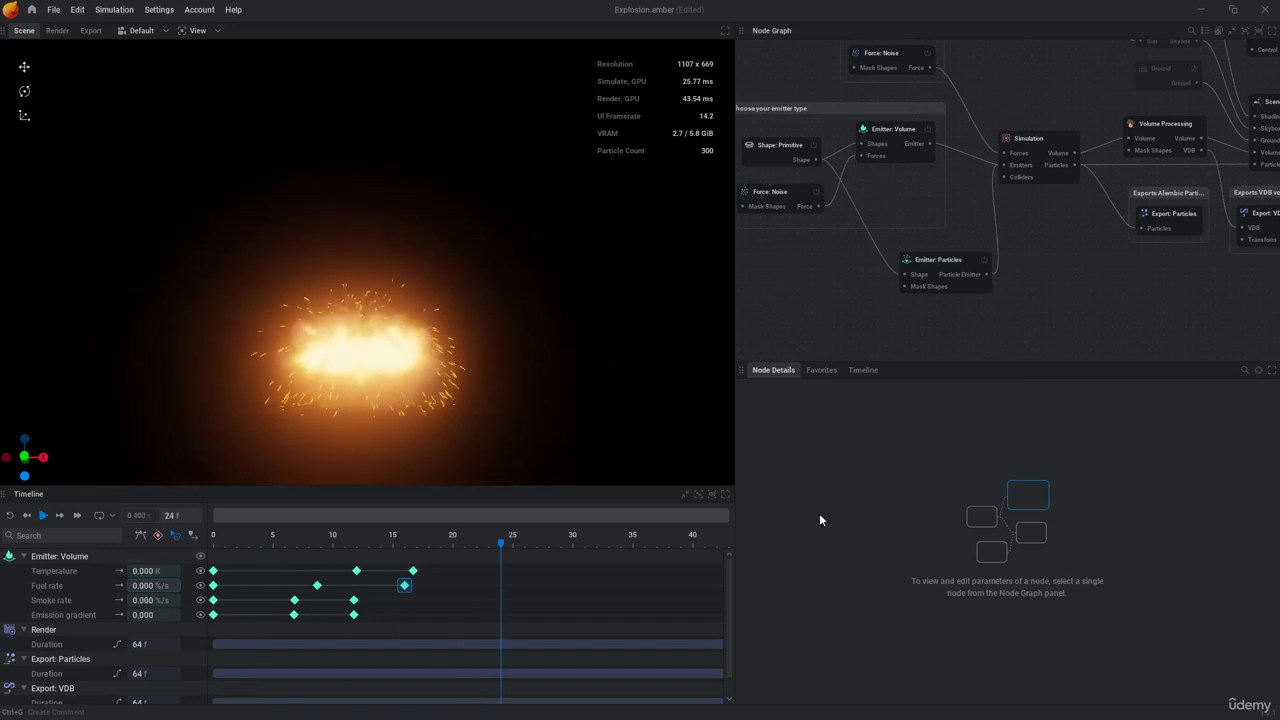
Step: Set the particle emitter's initial color to the brighter orange #F8601F and replay the simulation with no node selected
click(945, 275)
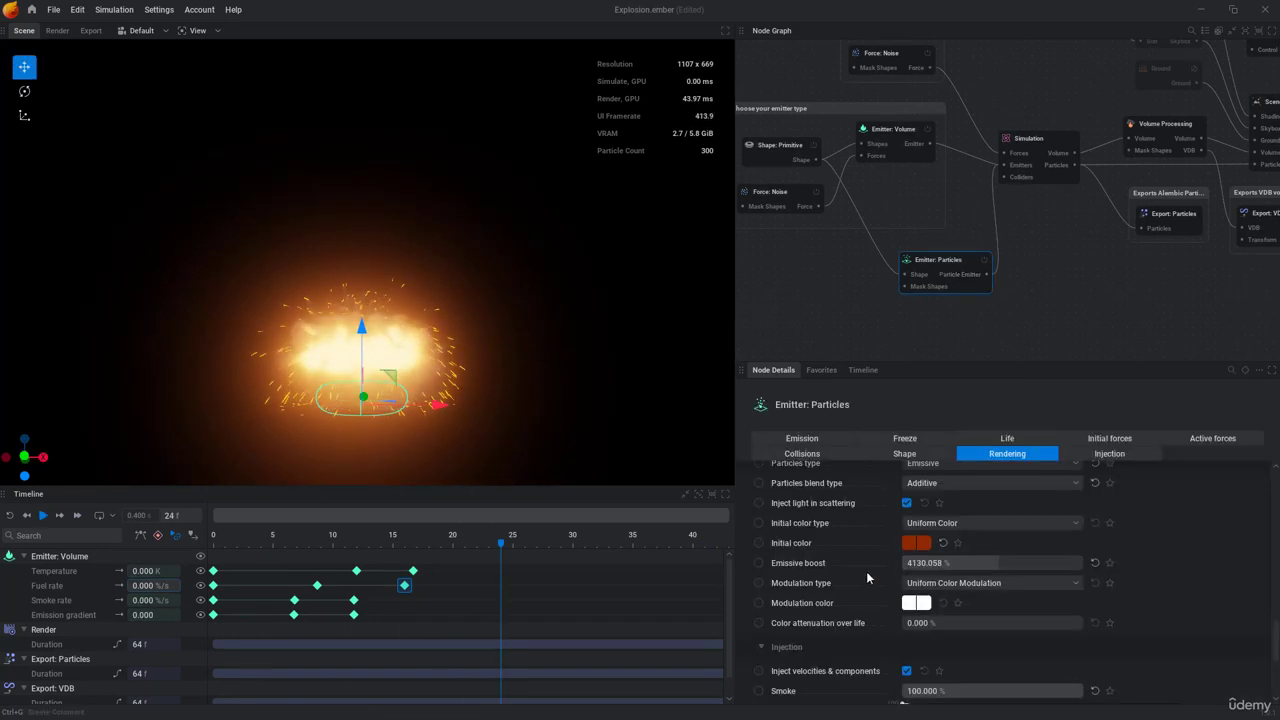
scroll(866, 571, up, 1)
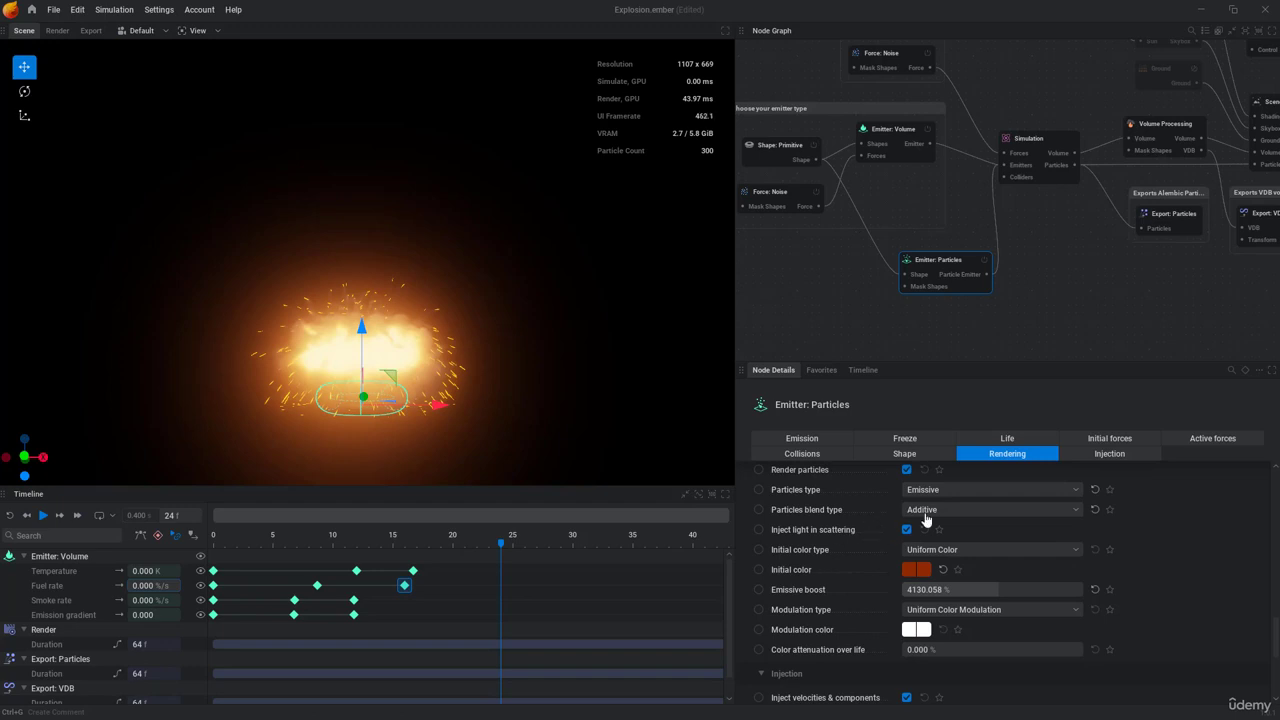
click(912, 571)
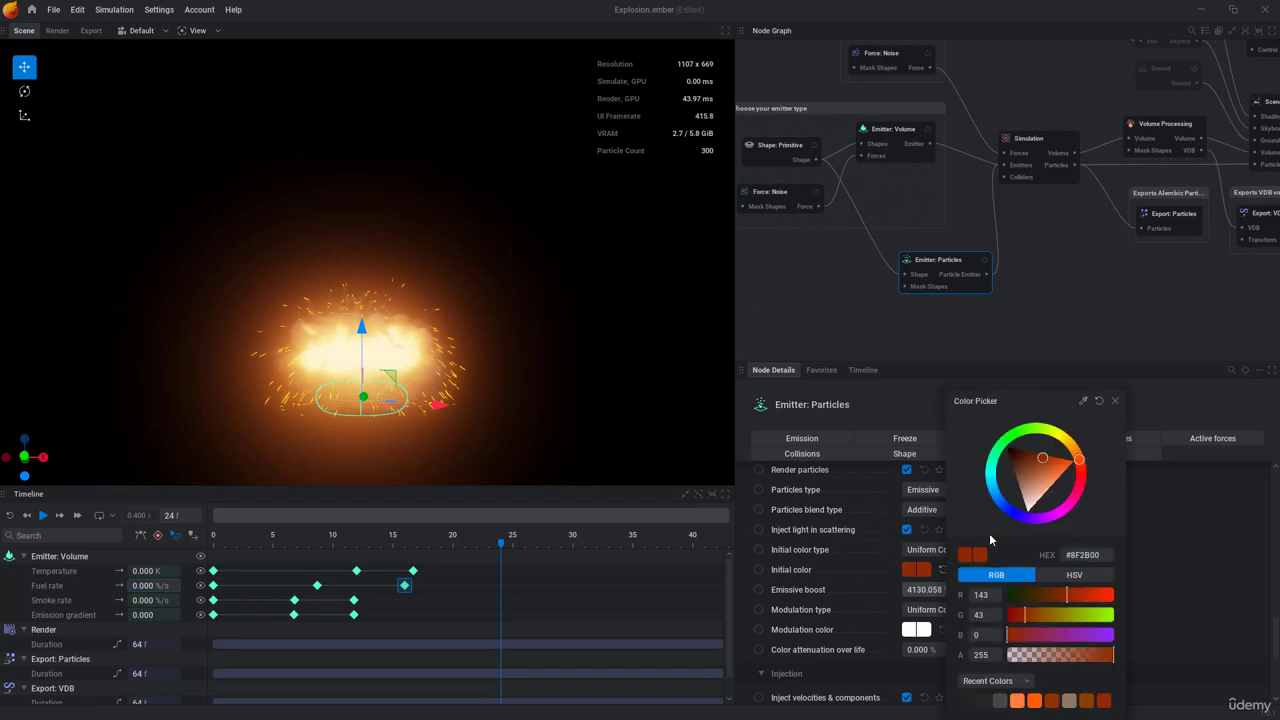
click(1053, 462)
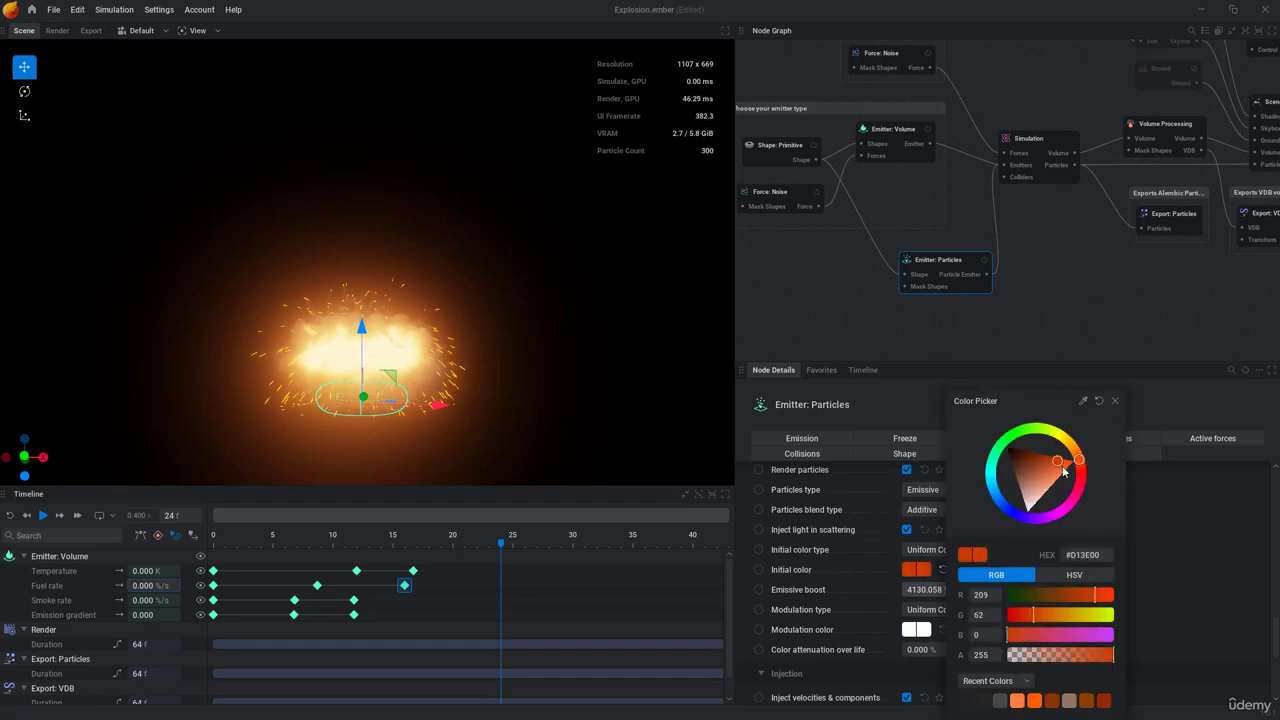
drag(1063, 472, 1061, 470)
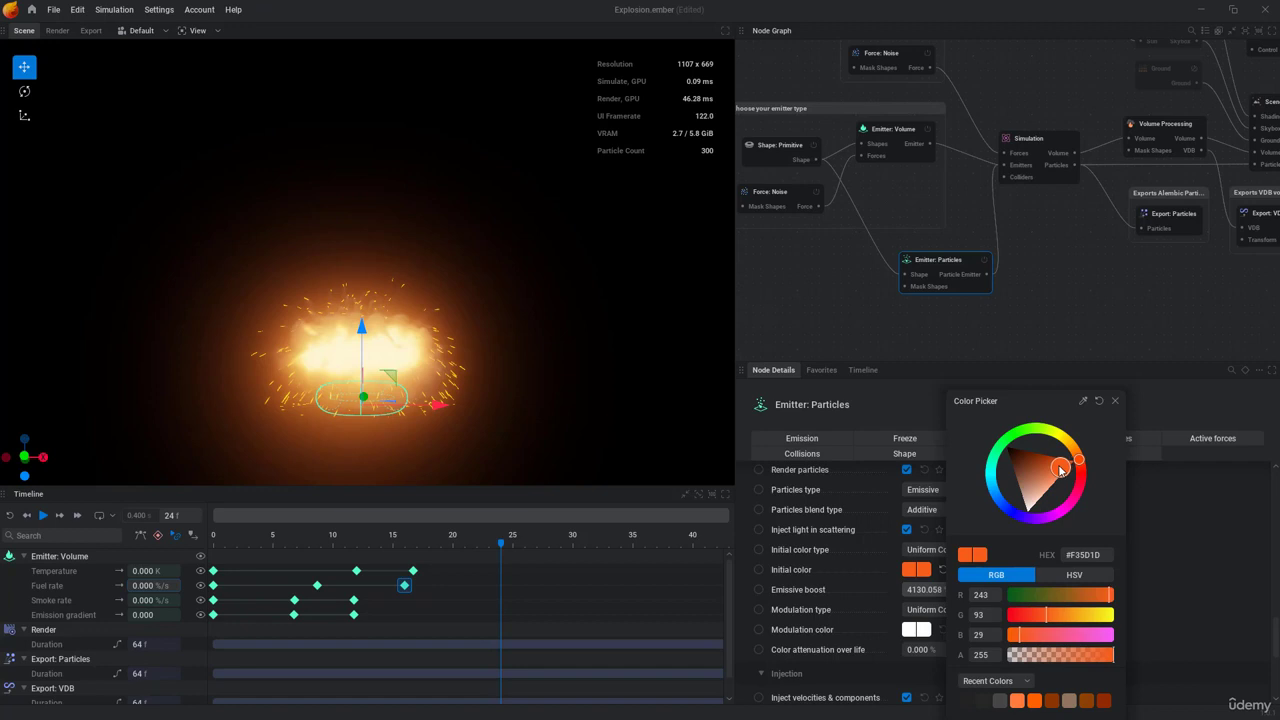
click(1117, 403)
key(space)
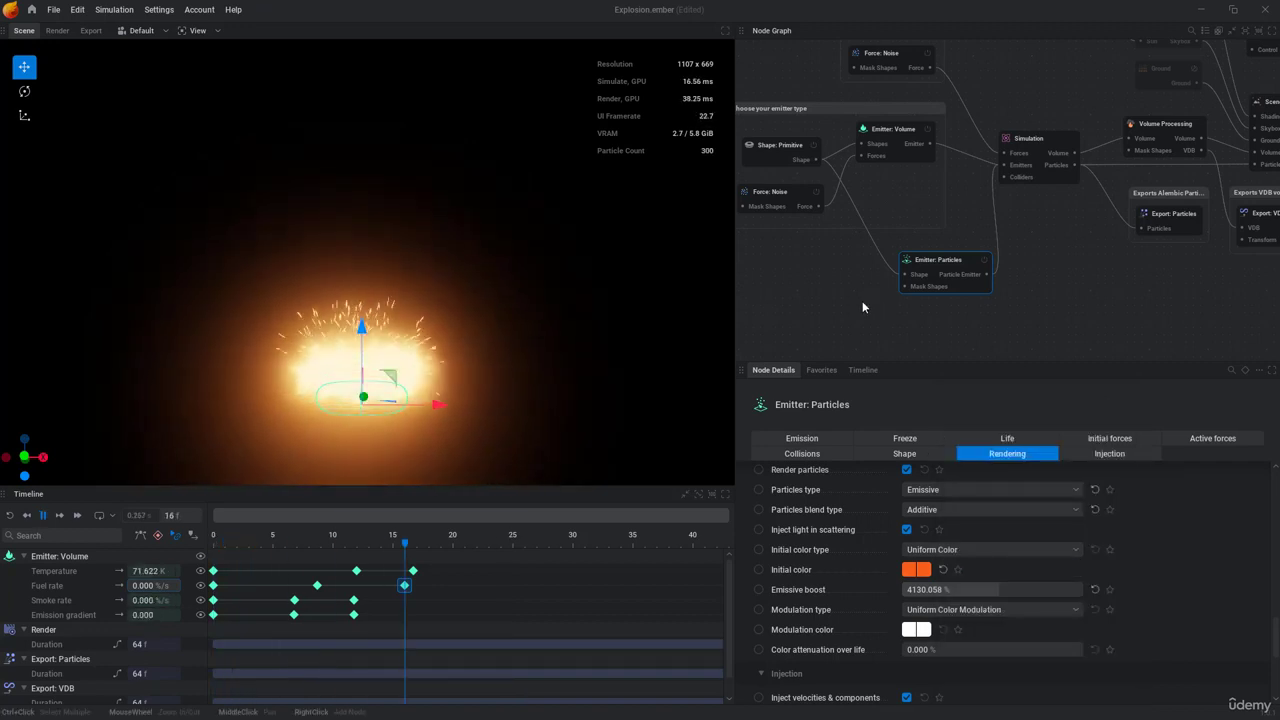
click(784, 338)
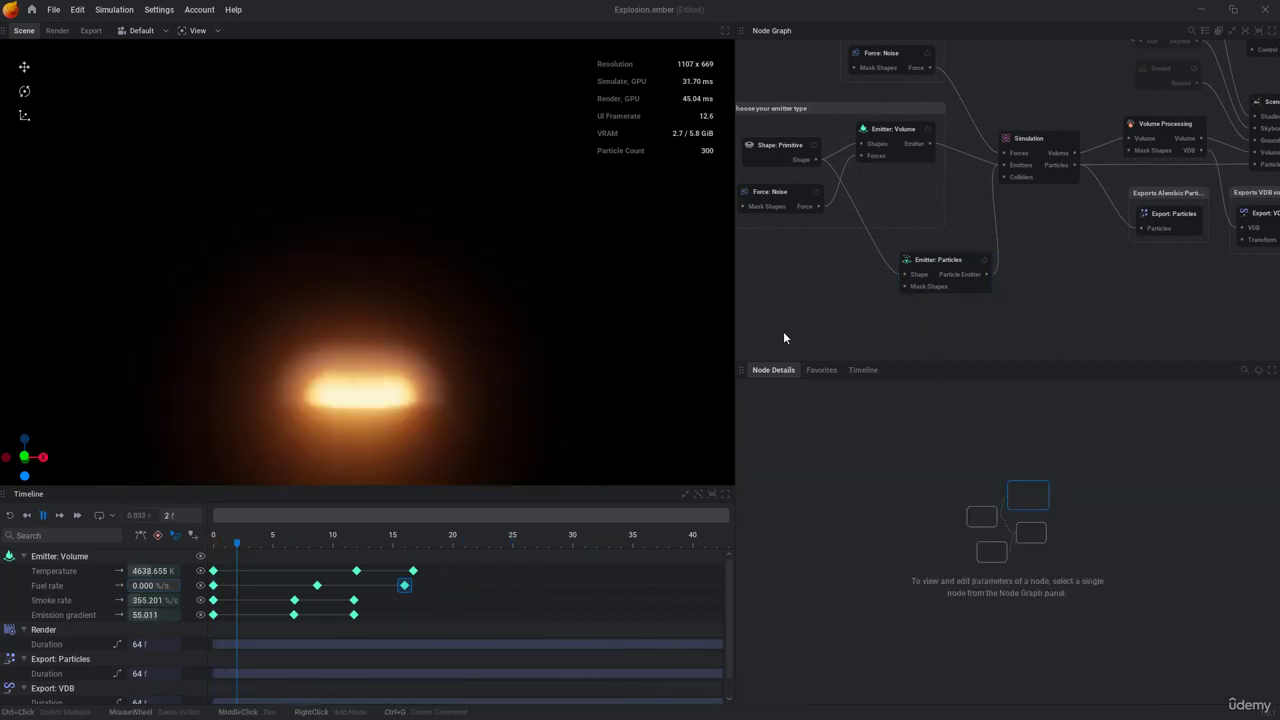